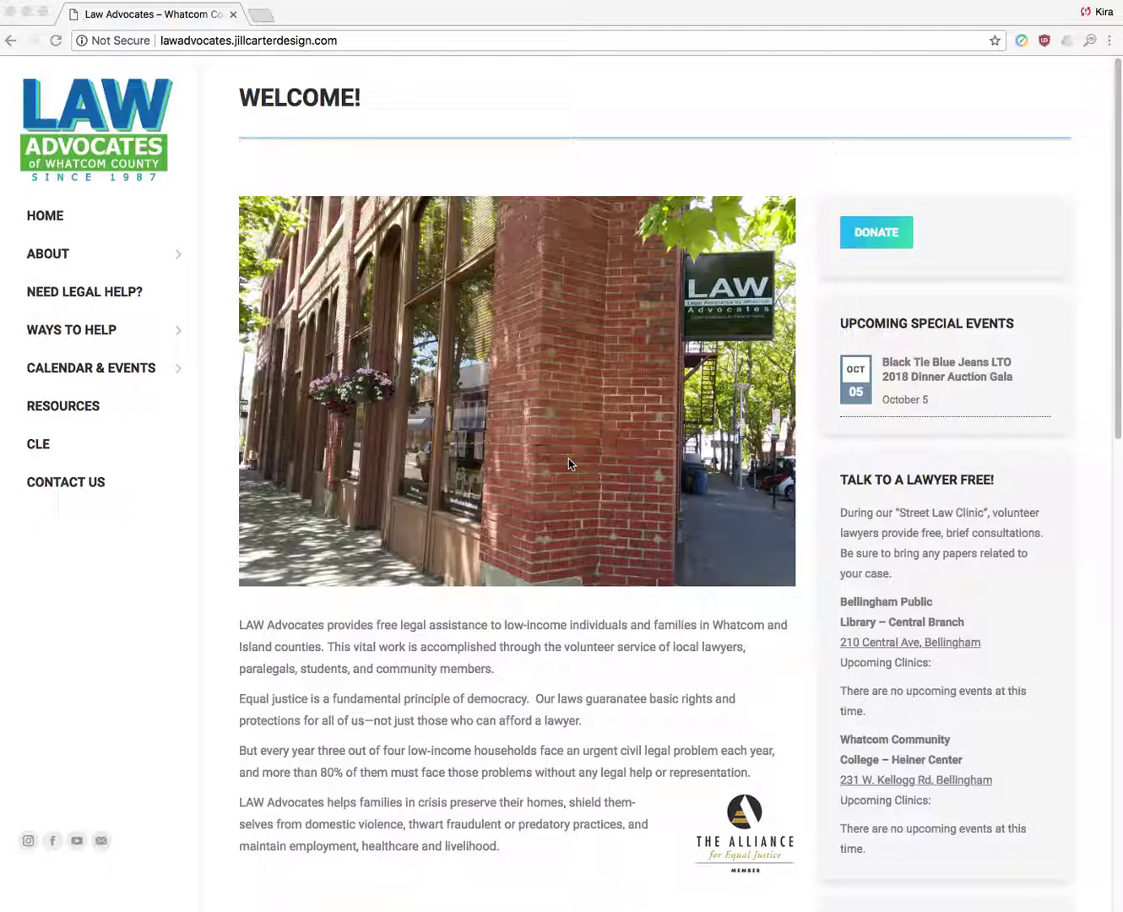
- Scroll to the Law Advocates home page footer and follow the Admin Login link
scroll(573, 461, "down", 12)
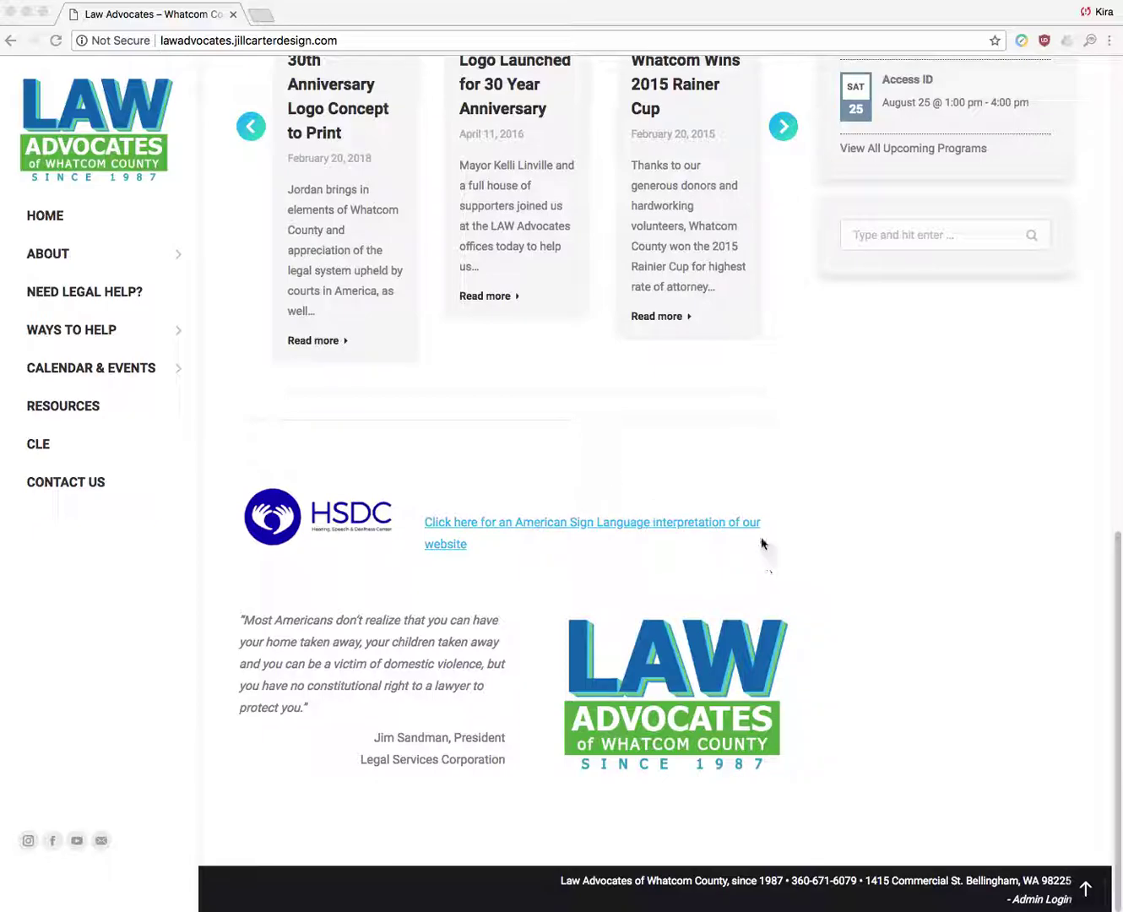
left_click(1039, 899)
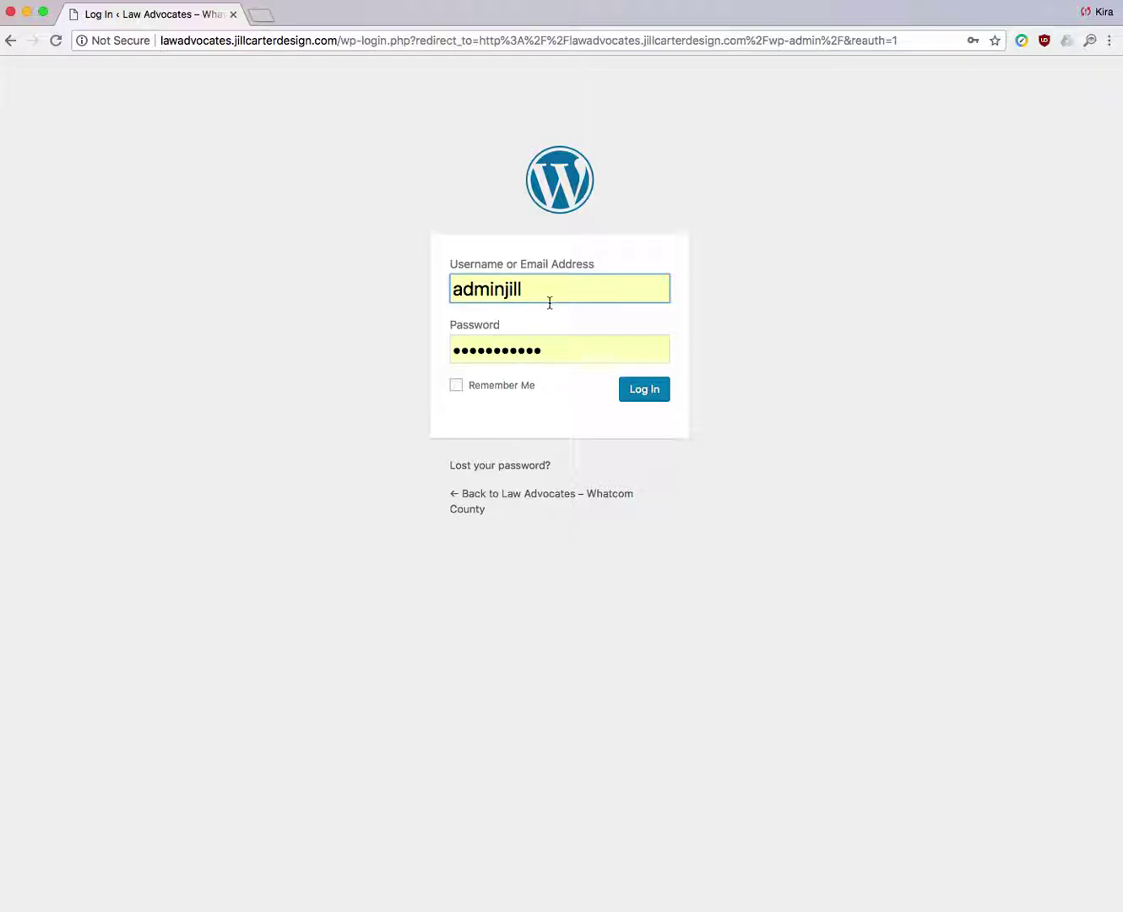
- Sign in to WordPress with the admin username and password
left_click(655, 395)
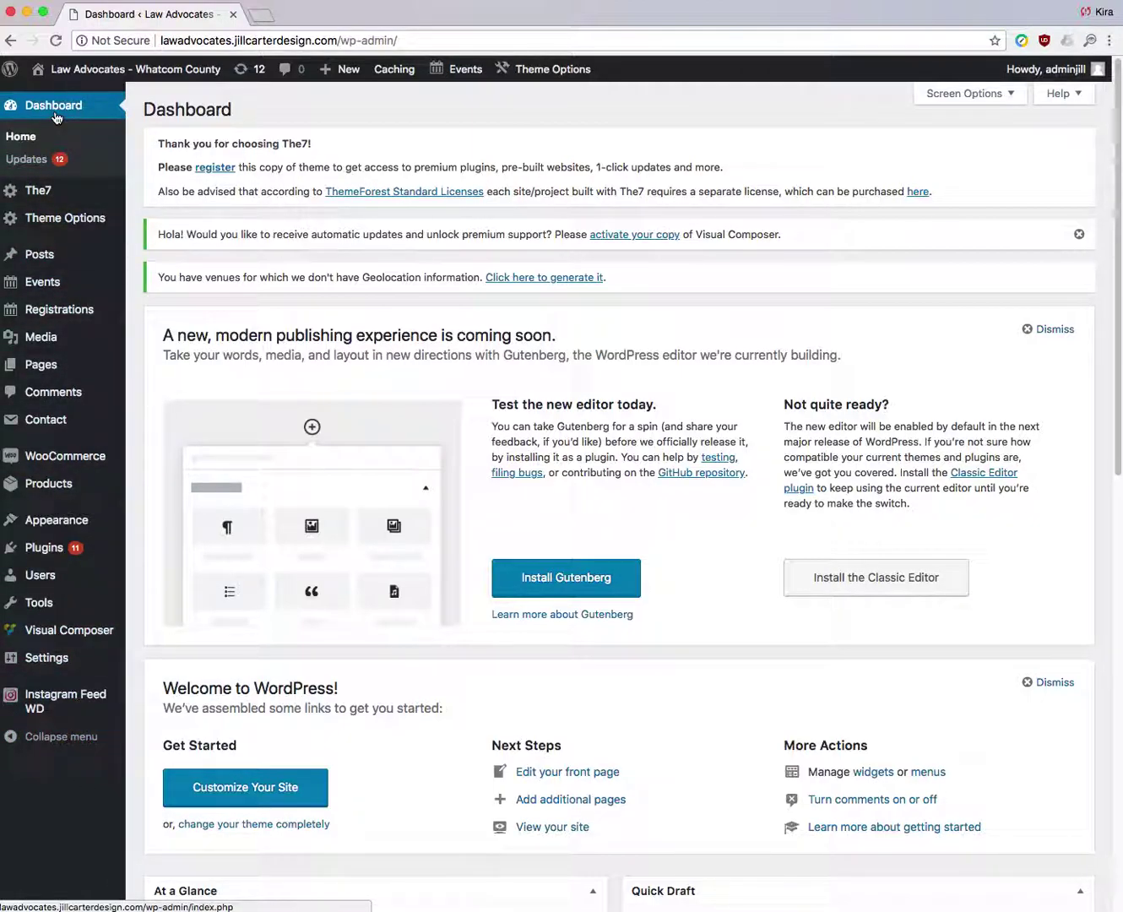
- Reveal the Visit Site option under the site name in the admin bar
mouse_move(85, 69)
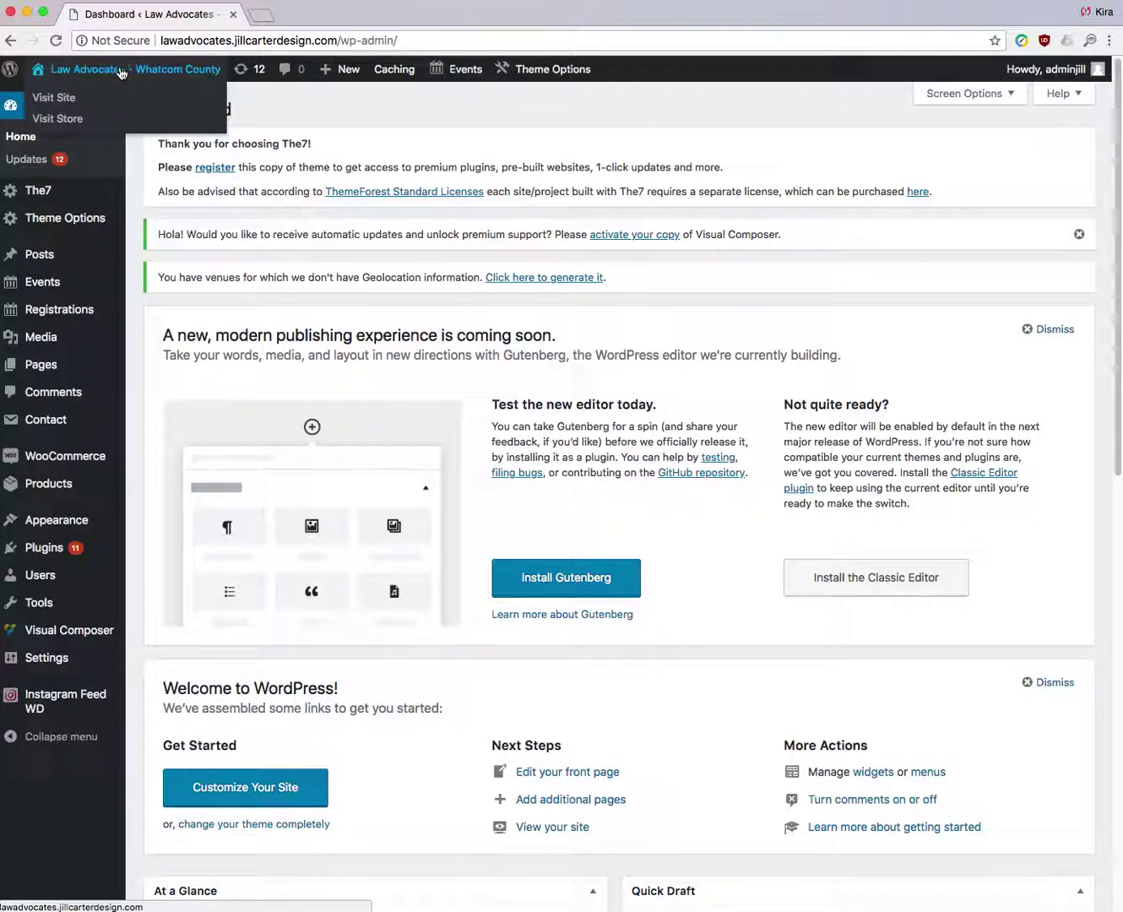
- Visit the live Law Advocates site and go to its Resources page
left_click(54, 99)
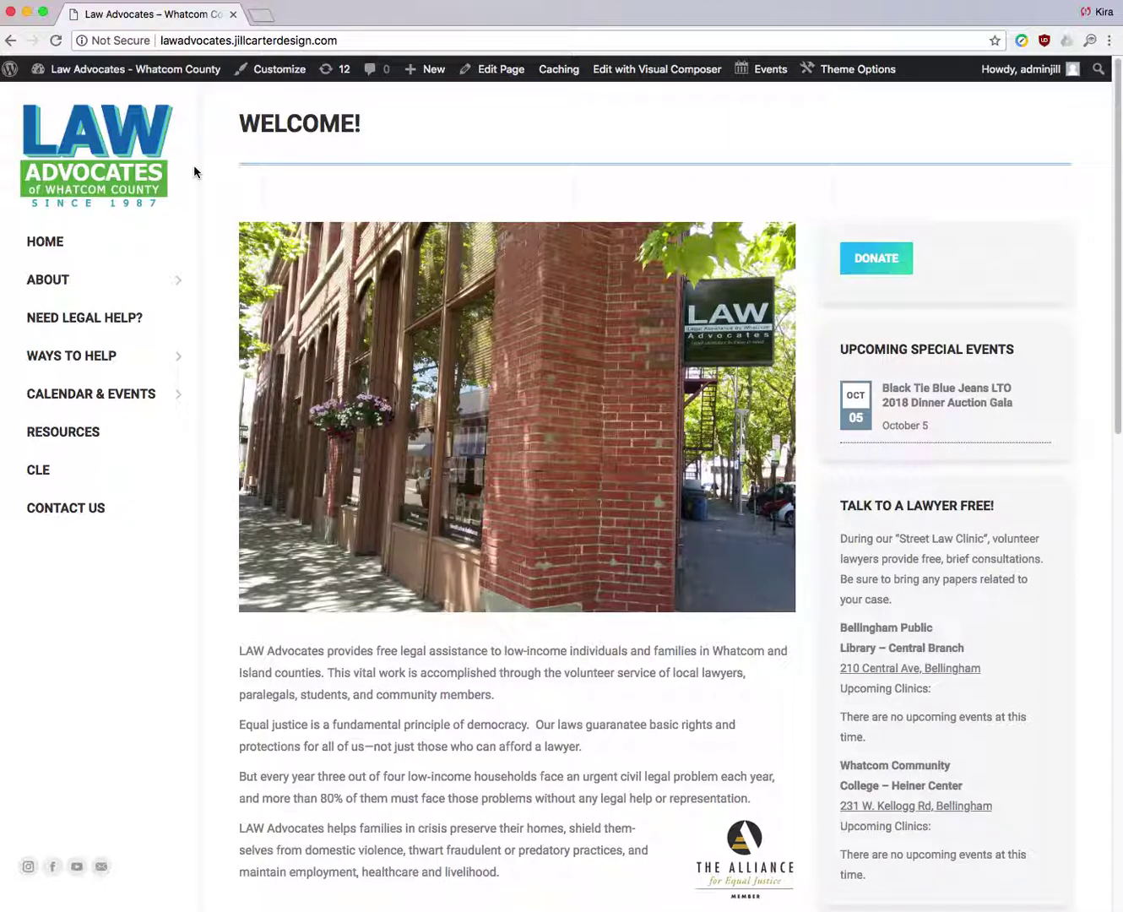
left_click(82, 434)
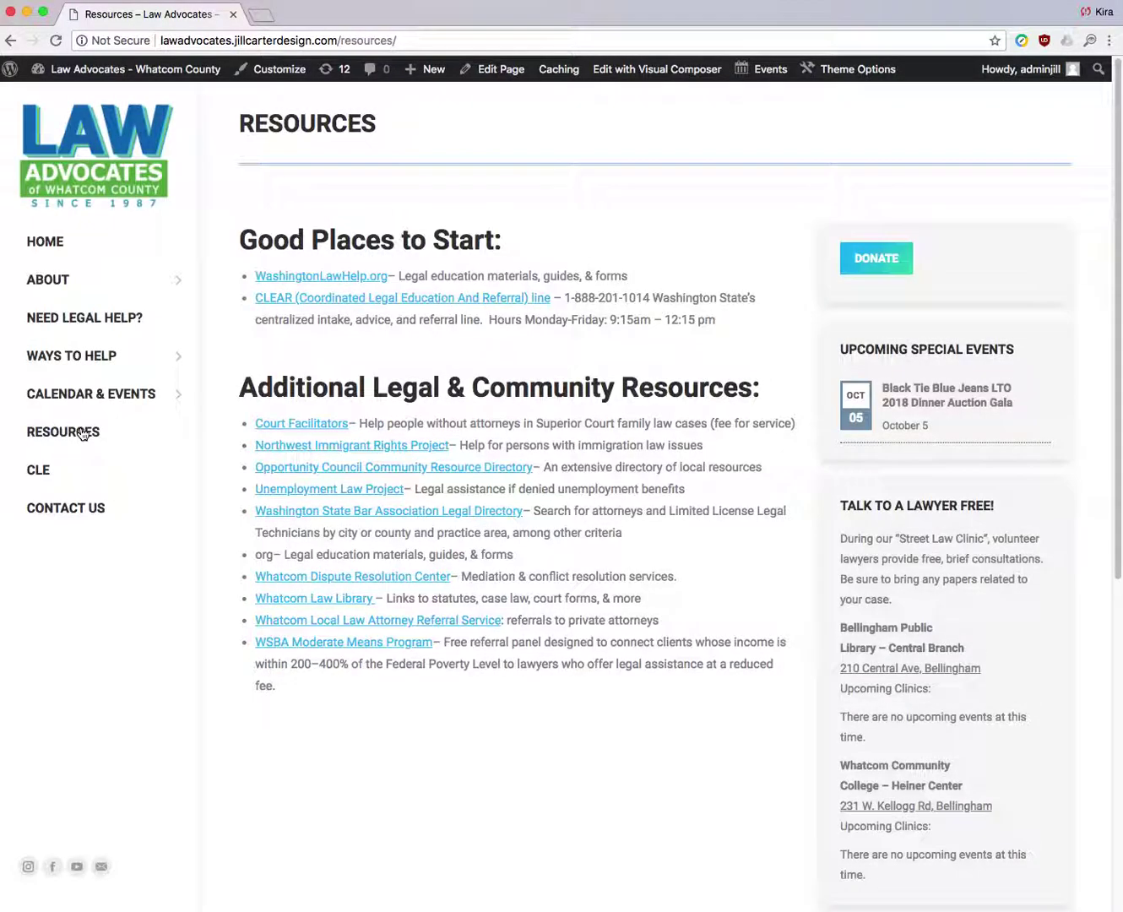
- Open the Resources page in the page editor and scroll down to the bullet lists
left_click(492, 73)
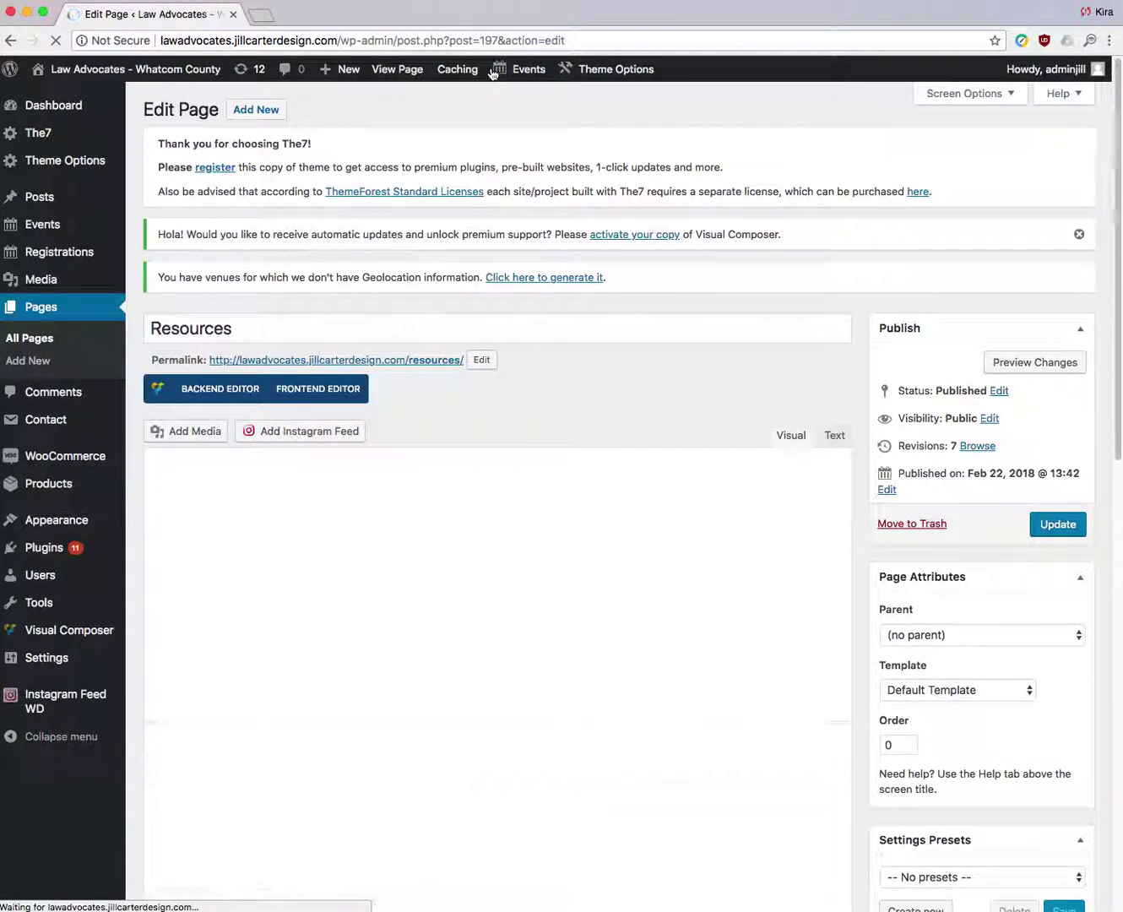
scroll(534, 186, "down", 1)
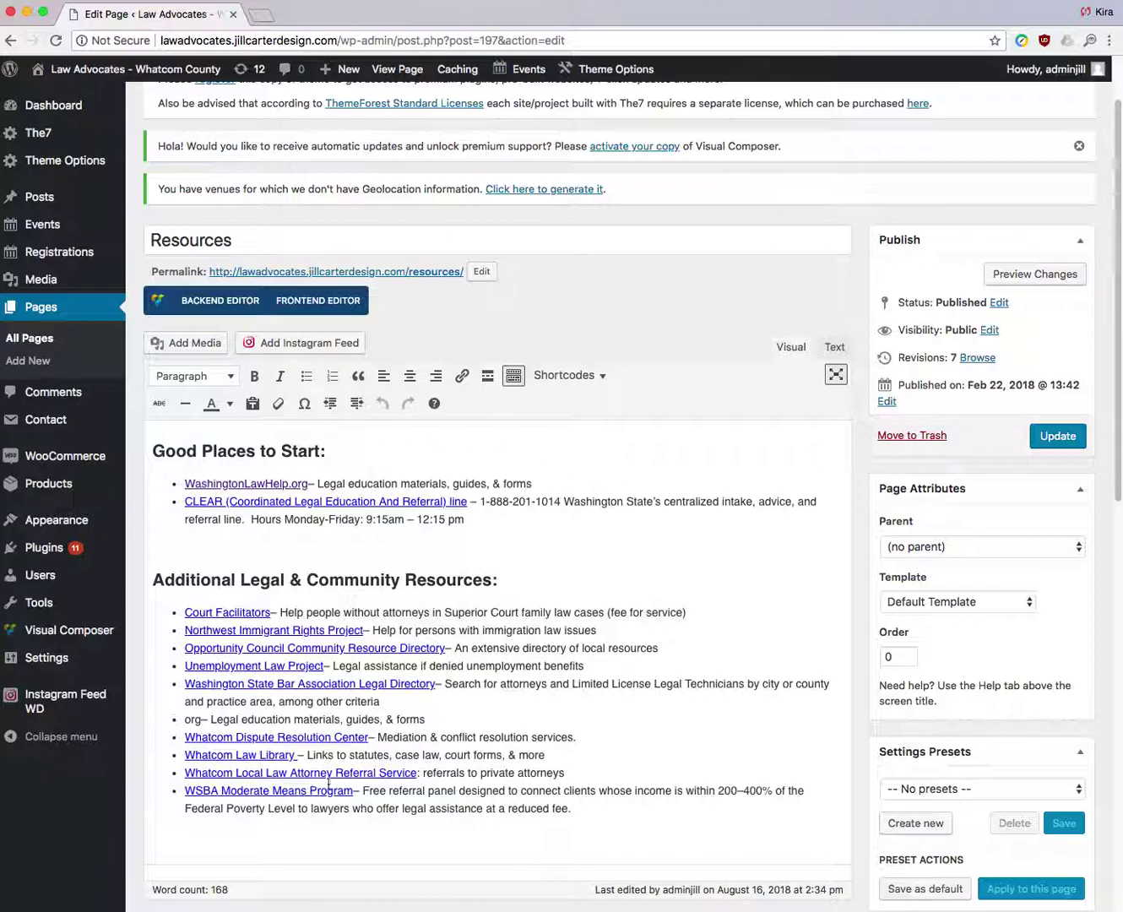
scroll(274, 743, "down", 1)
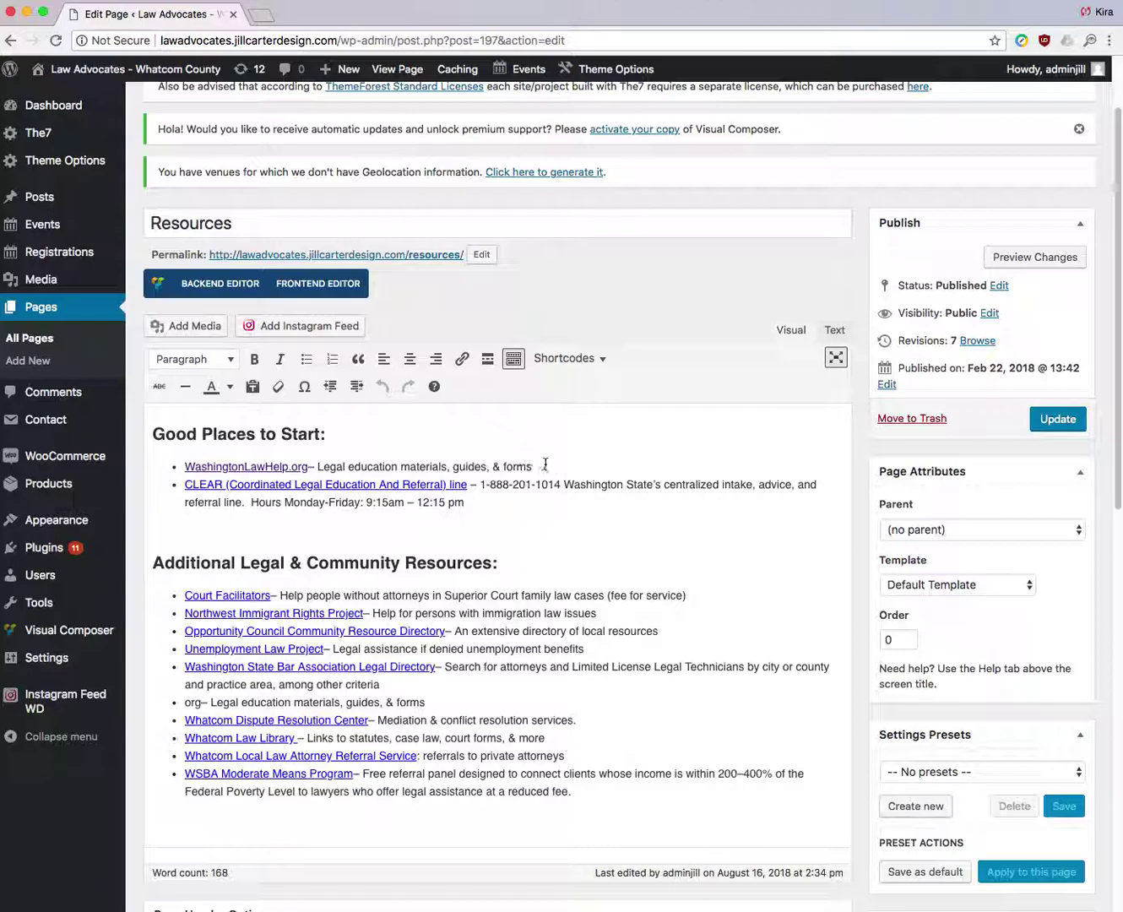
- Bold the first bullet, clear it back to plain text, and toggle the second toolbar row off and on
left_click_drag(546, 466, 151, 464)
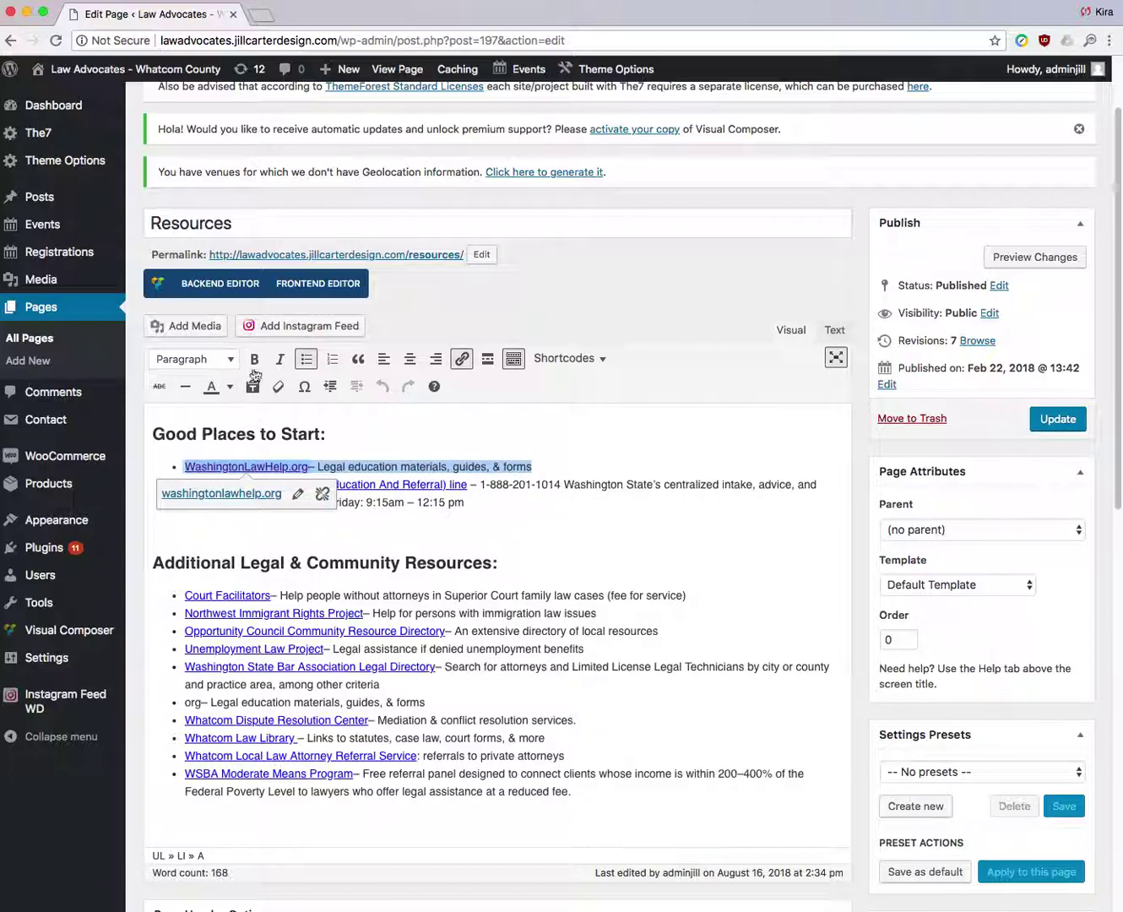
left_click(254, 359)
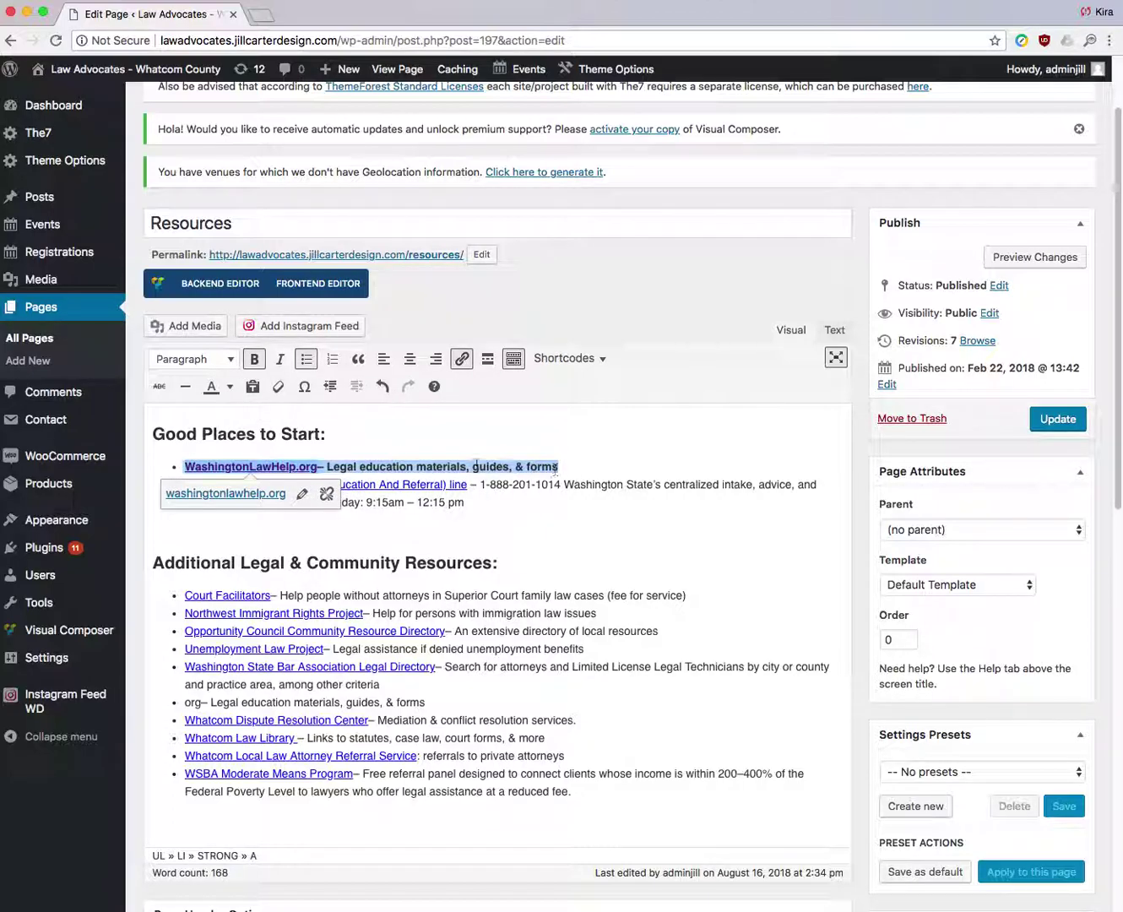
left_click(279, 386)
left_click(519, 482)
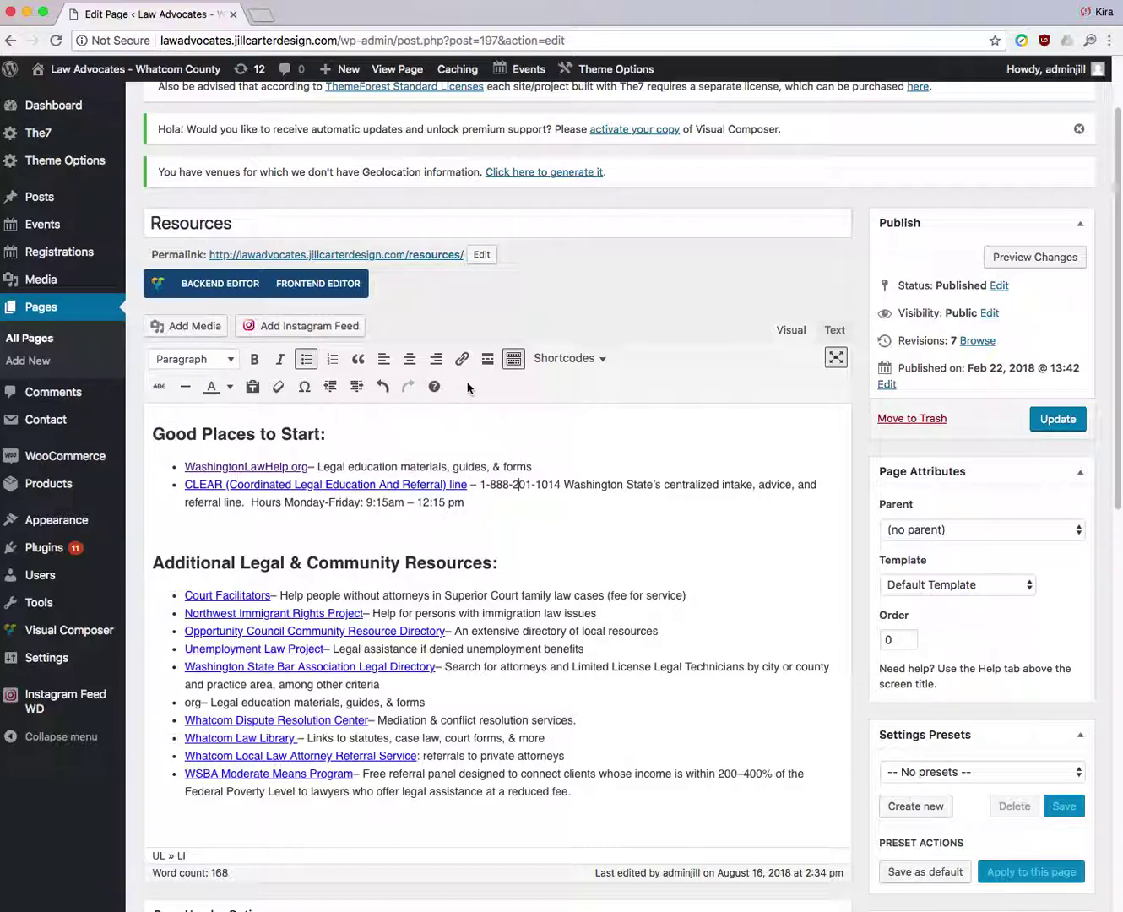
left_click(514, 359)
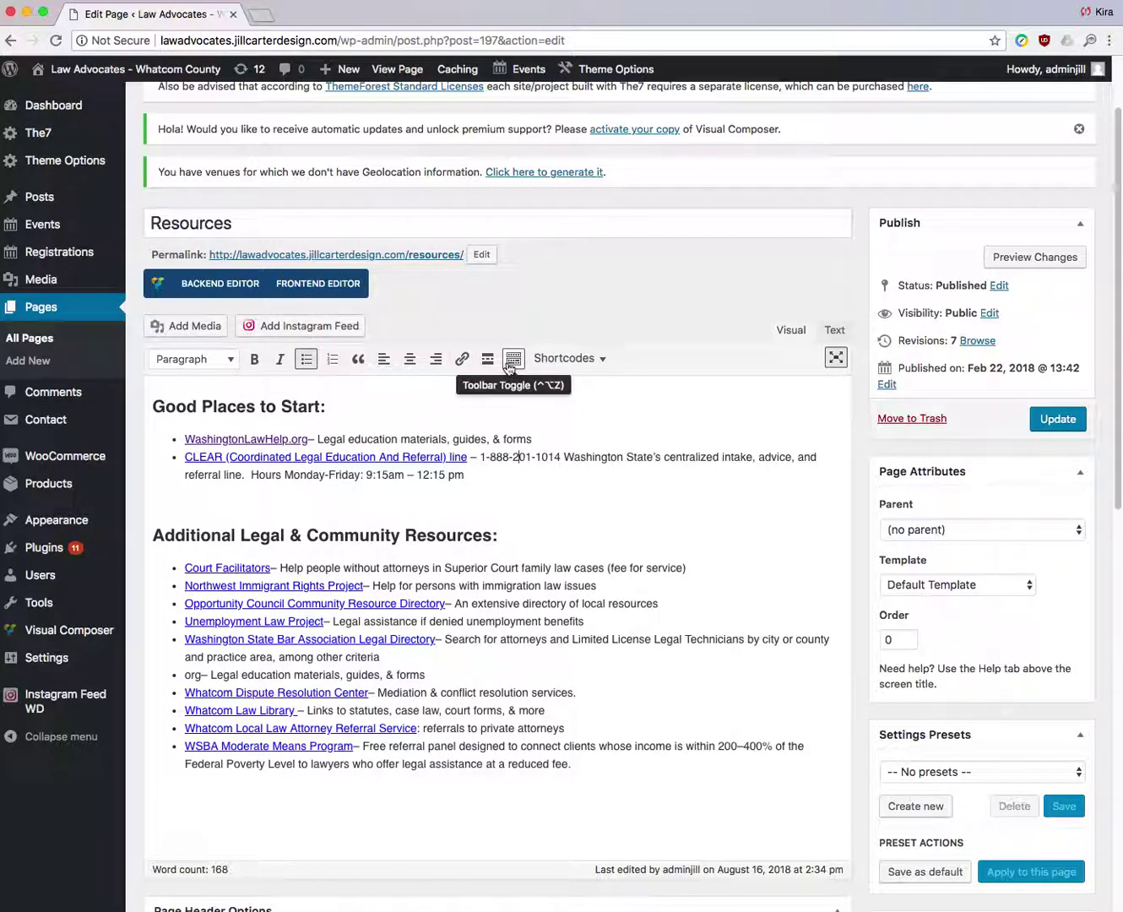
left_click(512, 359)
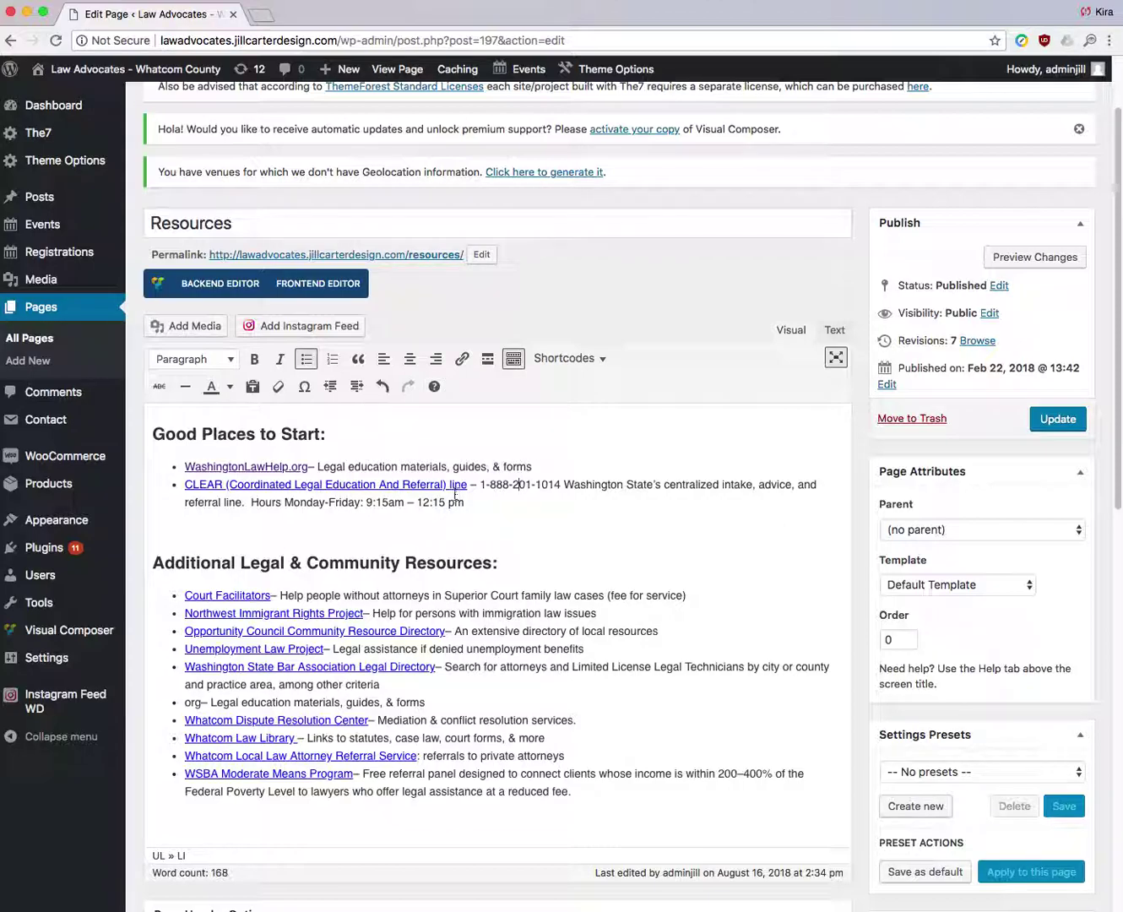
- Turn the Additional Legal & Community Resources heading into a normal paragraph
left_click(234, 362)
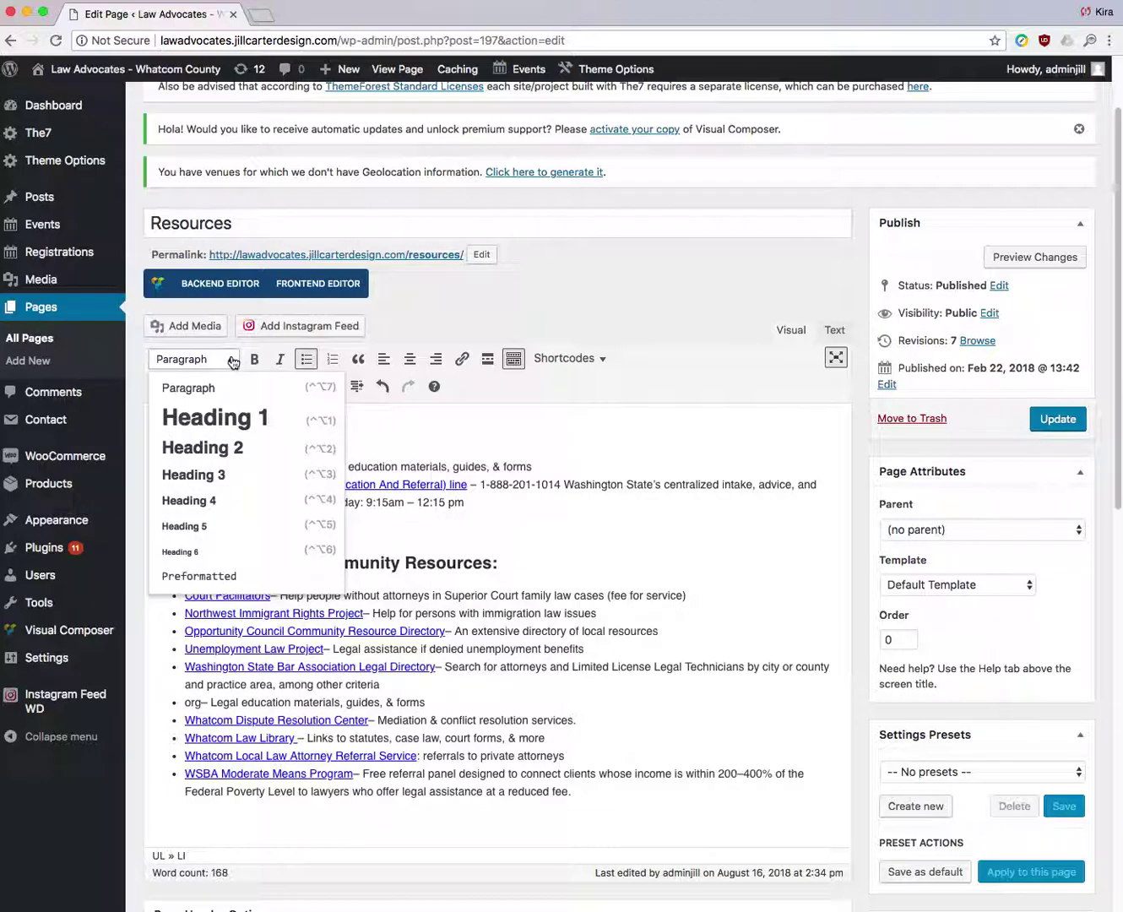
left_click(234, 361)
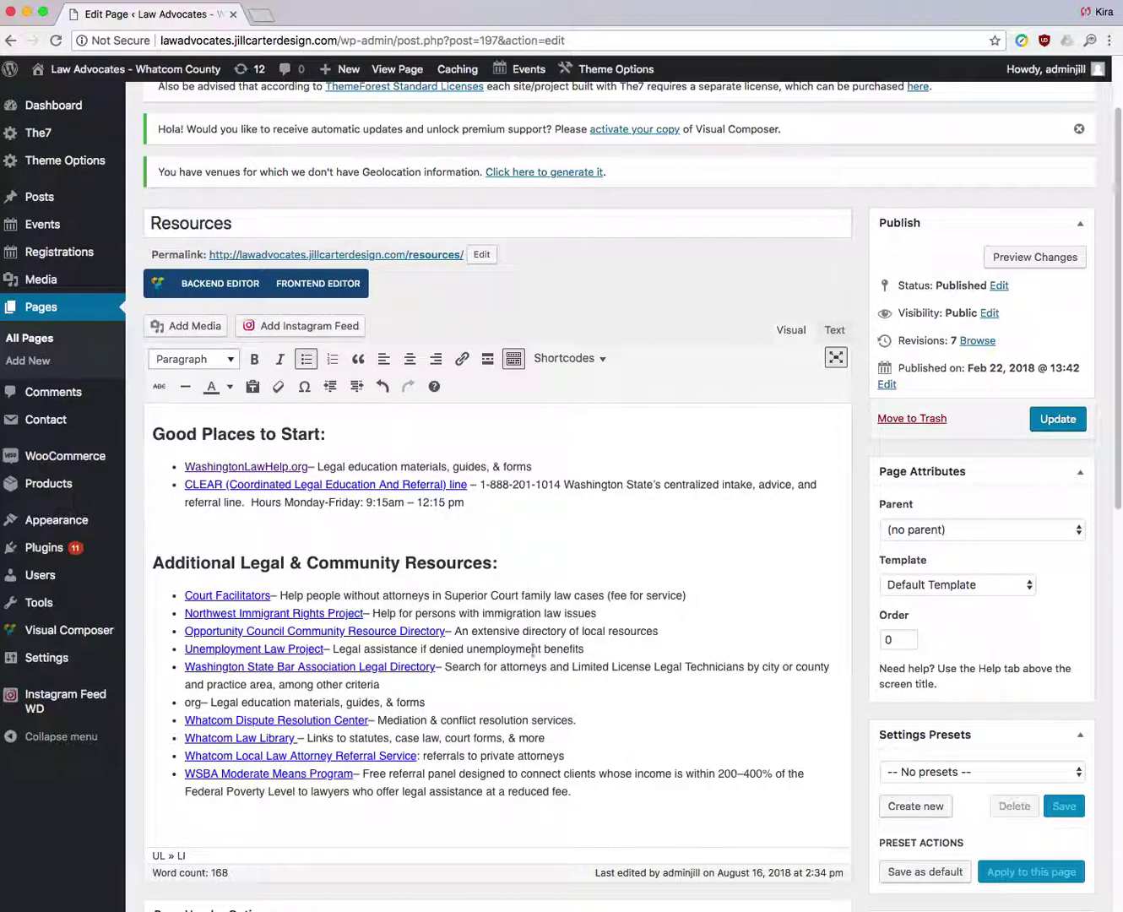
left_click_drag(516, 564, 150, 559)
left_click(232, 358)
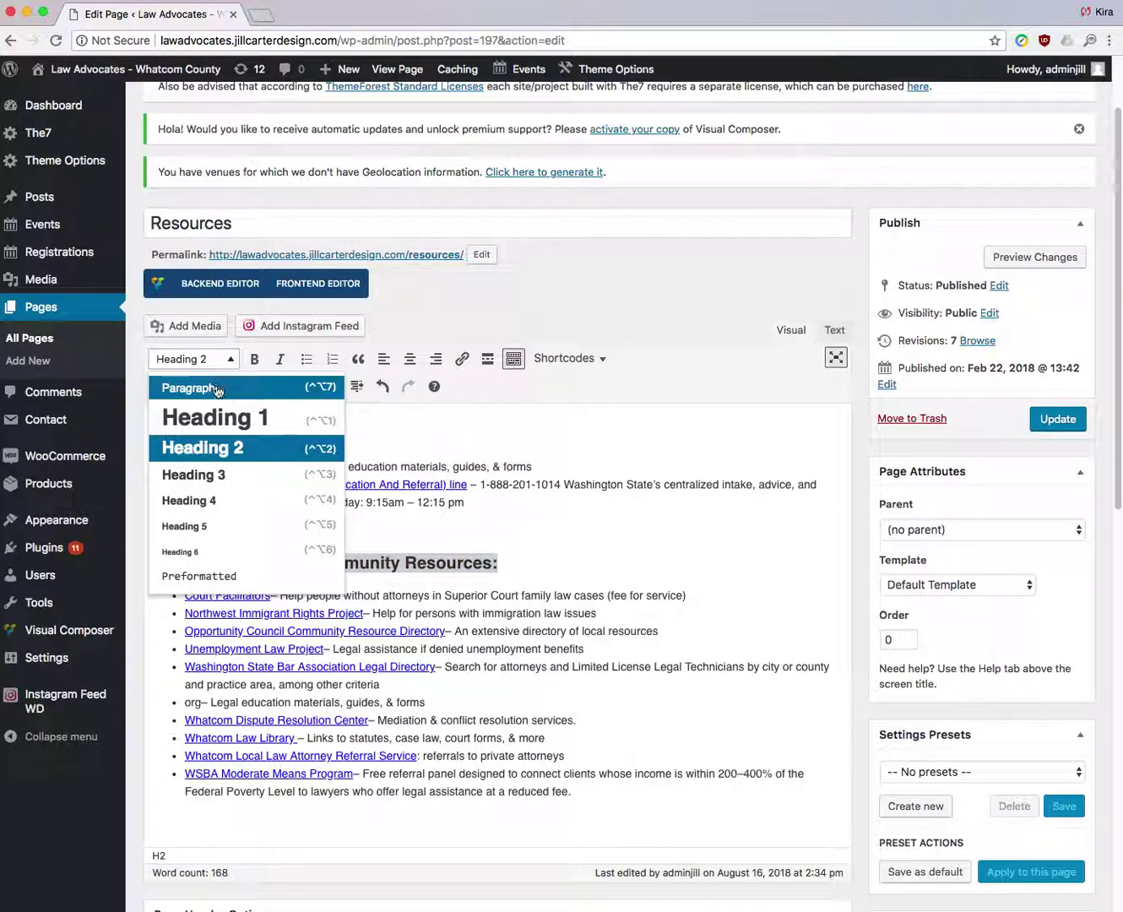
left_click(216, 389)
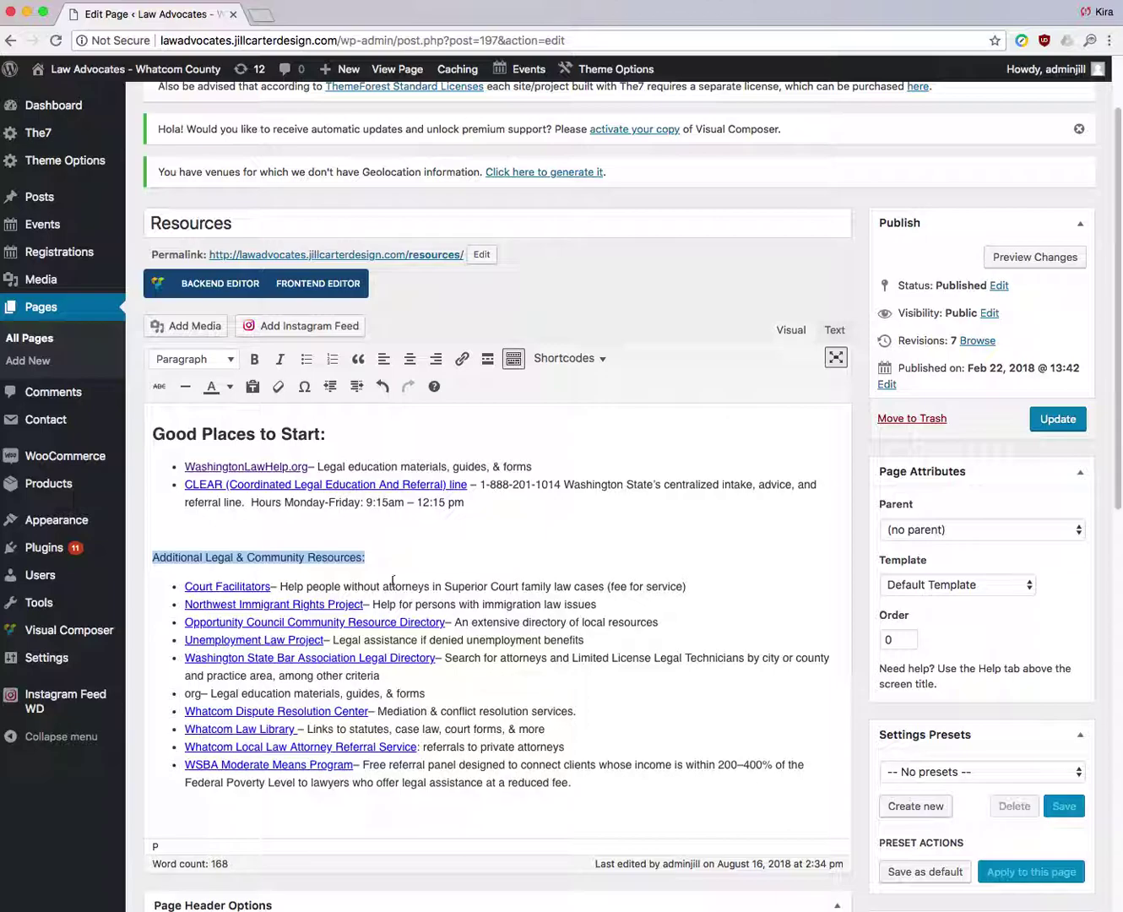
left_click(307, 433)
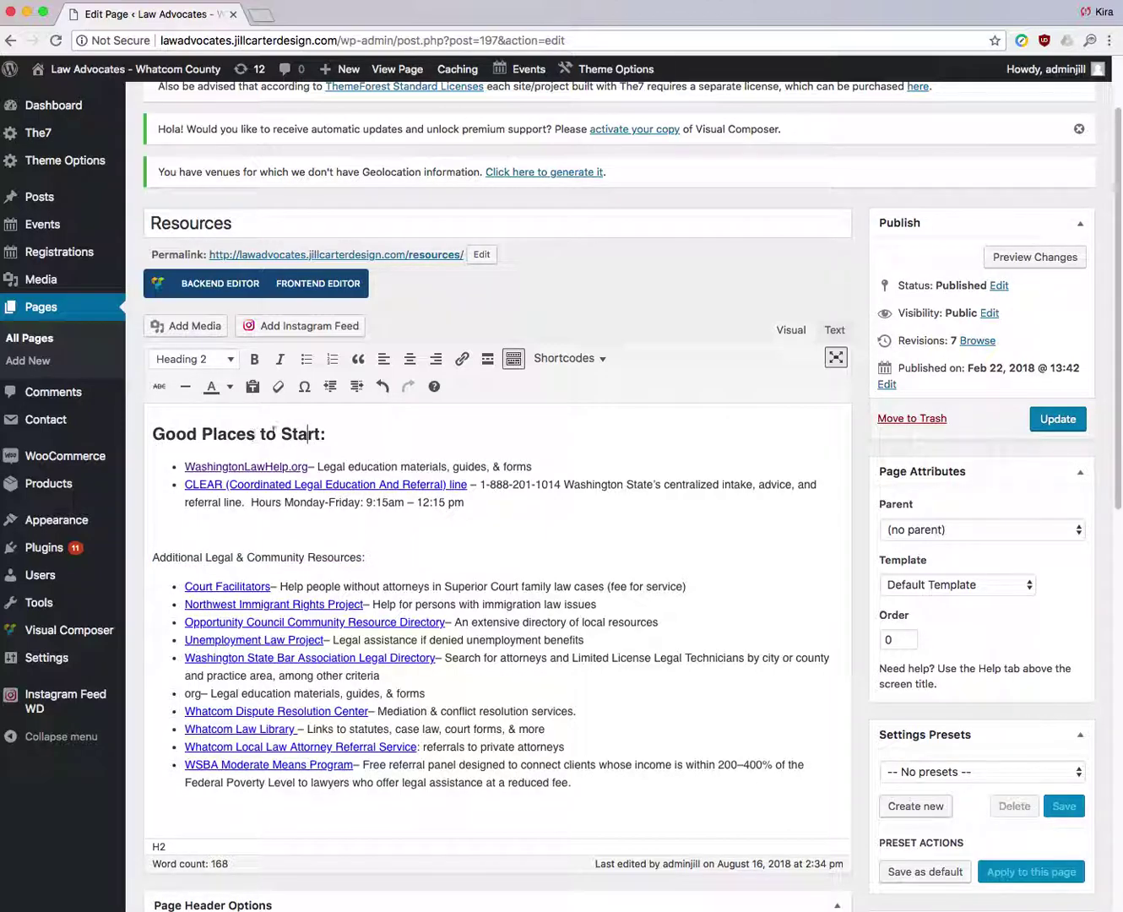
- Retype the line's trailing colon and make the whole line a Heading 2
left_click(388, 557)
key("BackSpace")
type(":")
left_click_drag(388, 557, 148, 557)
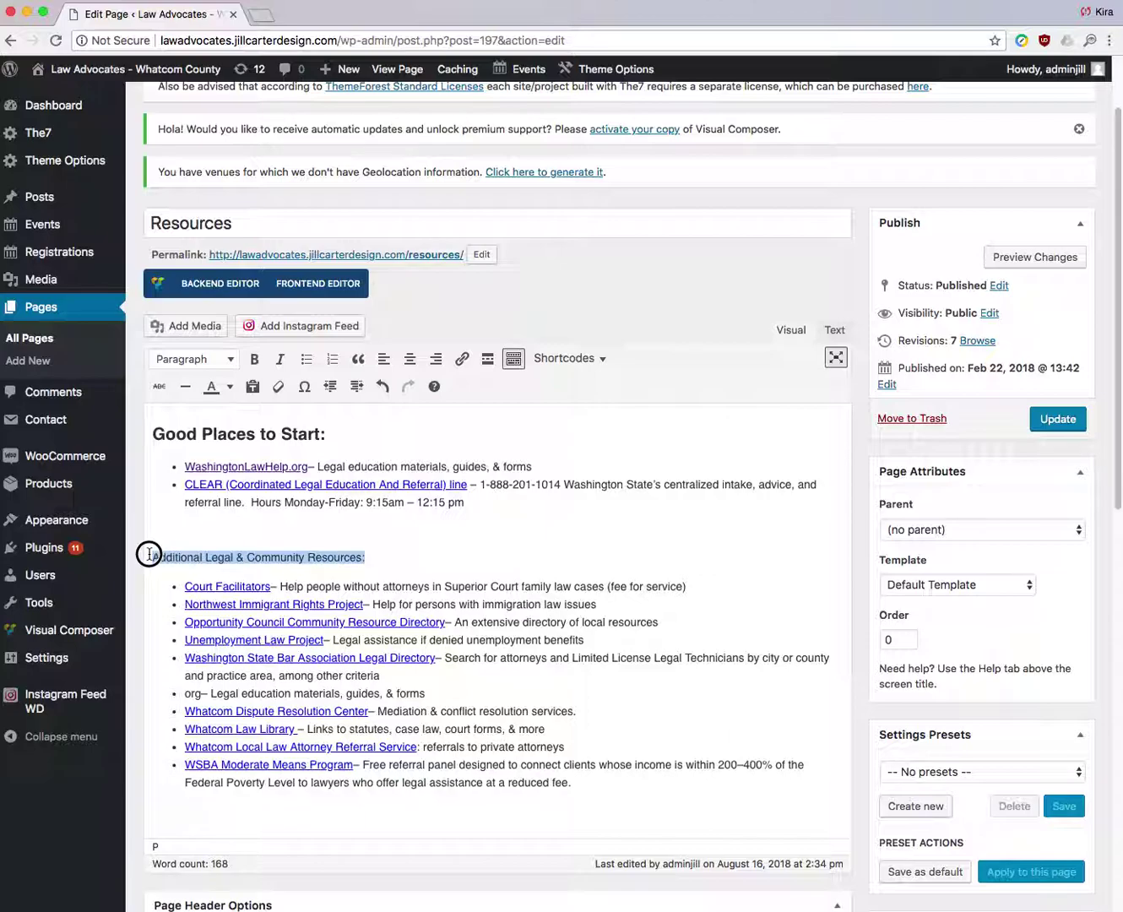
left_click(230, 364)
left_click(238, 445)
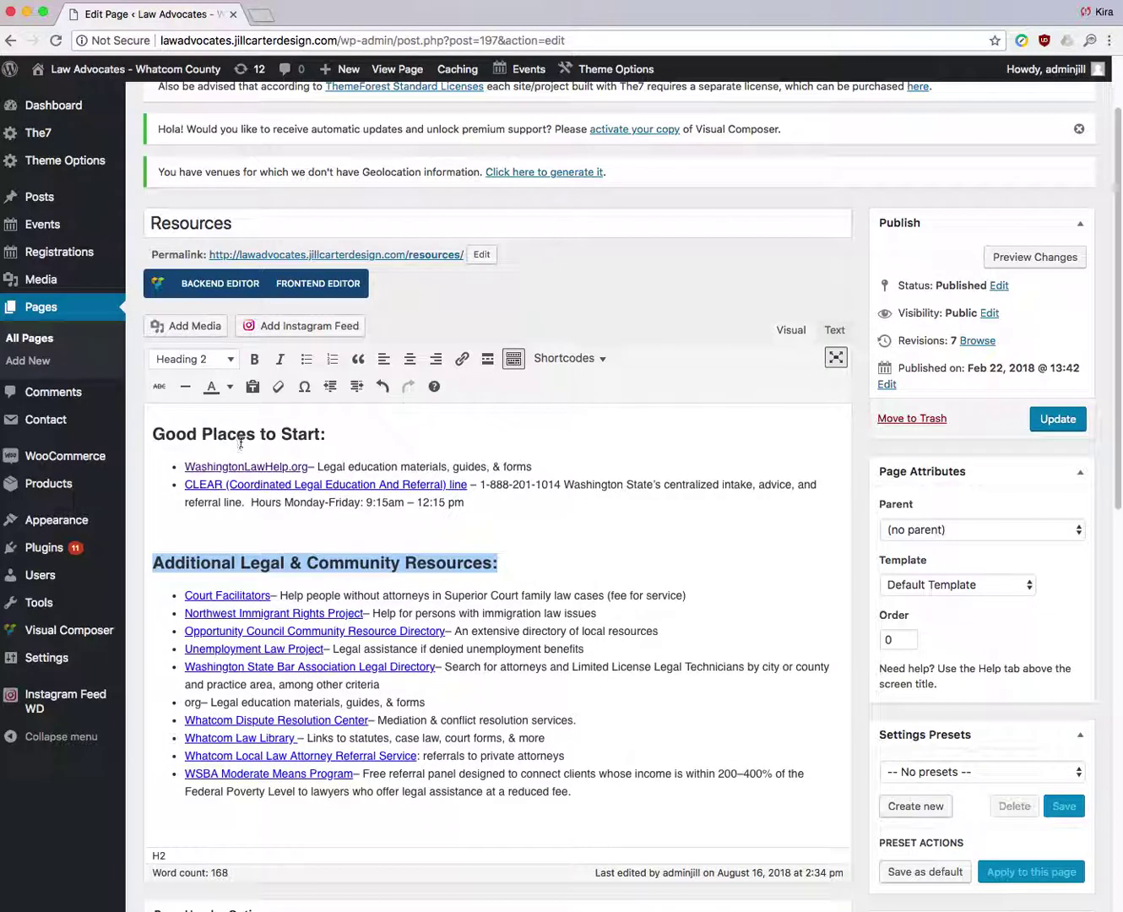
- Shrink the heading to Heading 5 and return to the editor tab
left_click(235, 362)
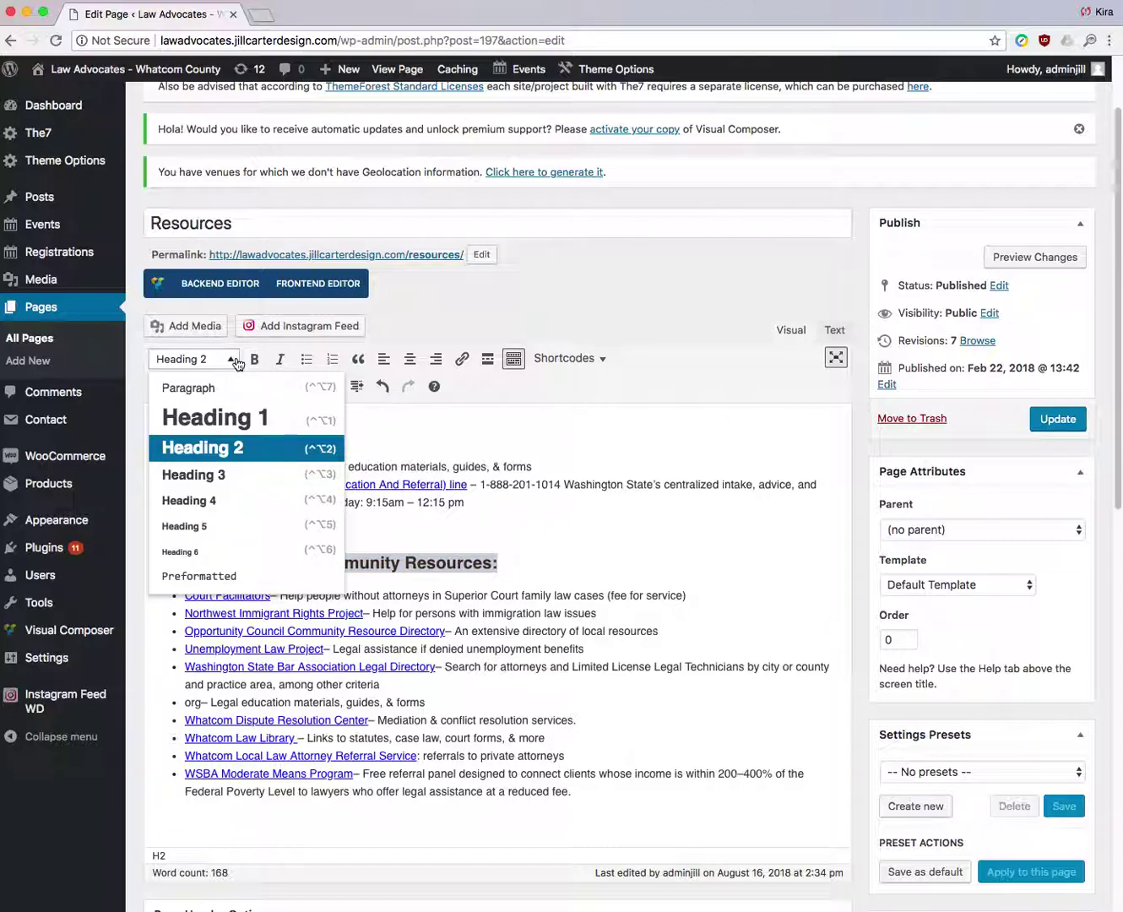
left_click(240, 527)
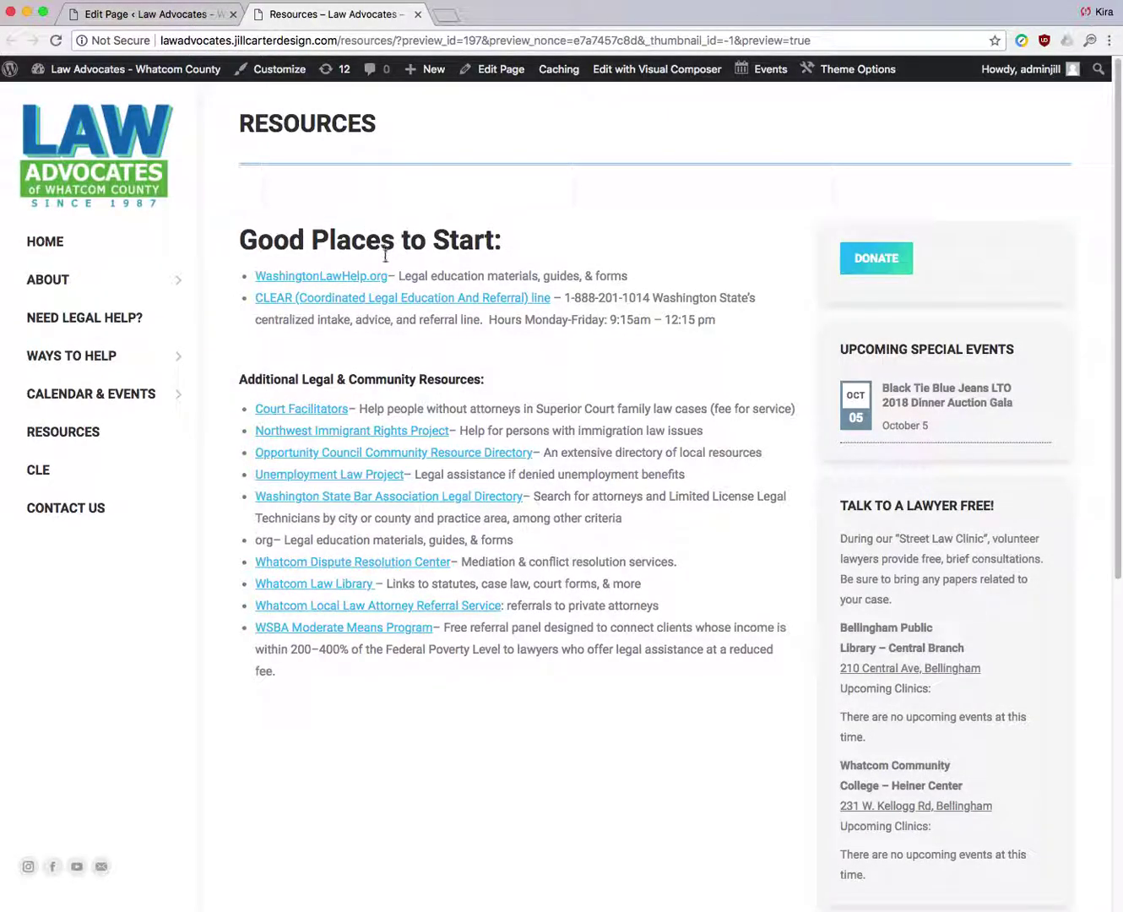
left_click(152, 14)
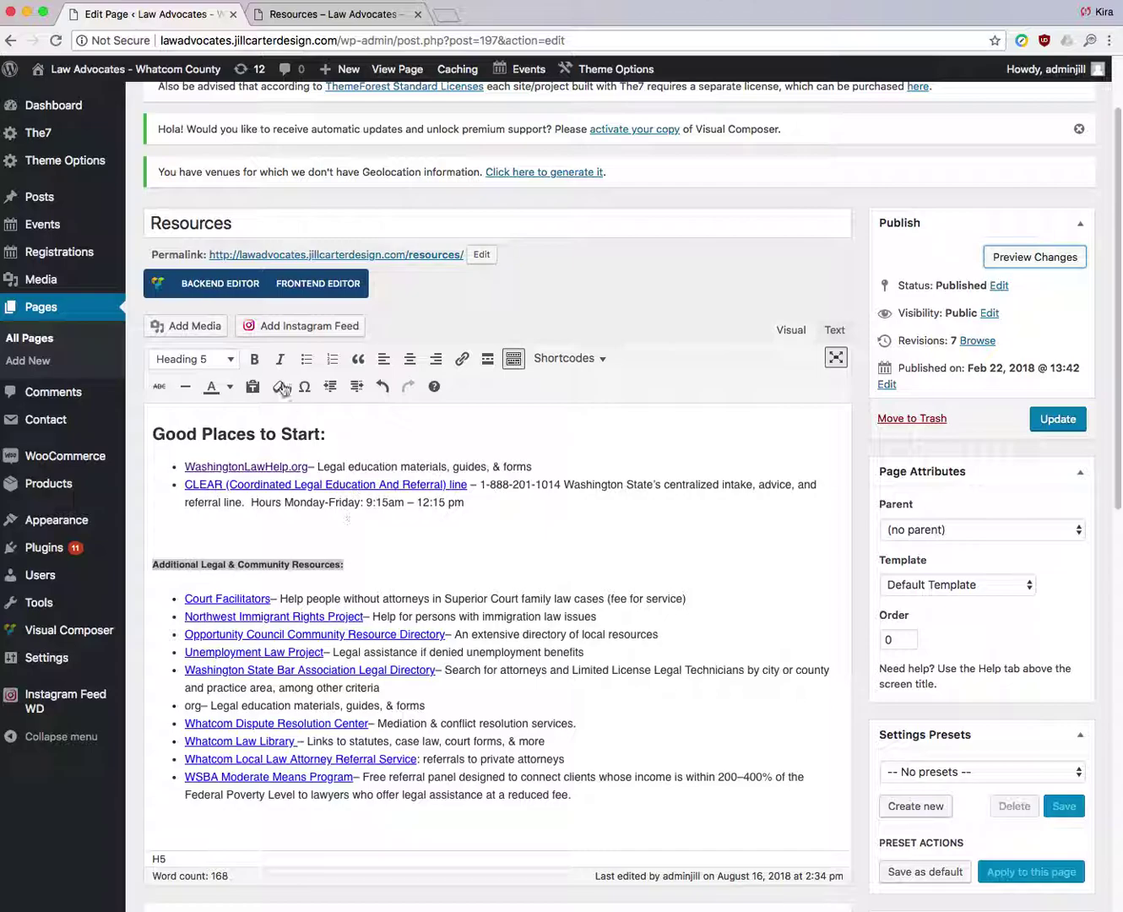
- Set the heading back to Heading 2 and indent it as a blockquote
left_click(230, 362)
left_click(237, 446)
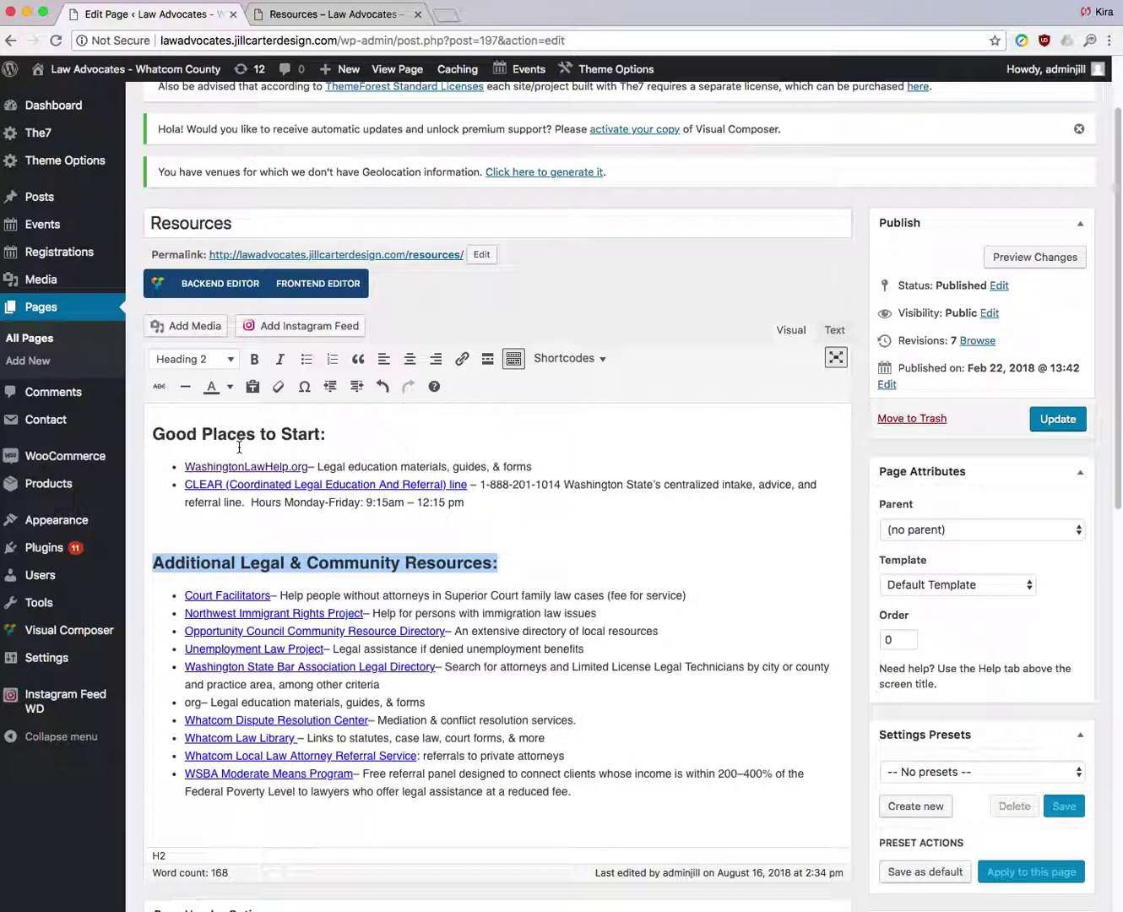
left_click(359, 361)
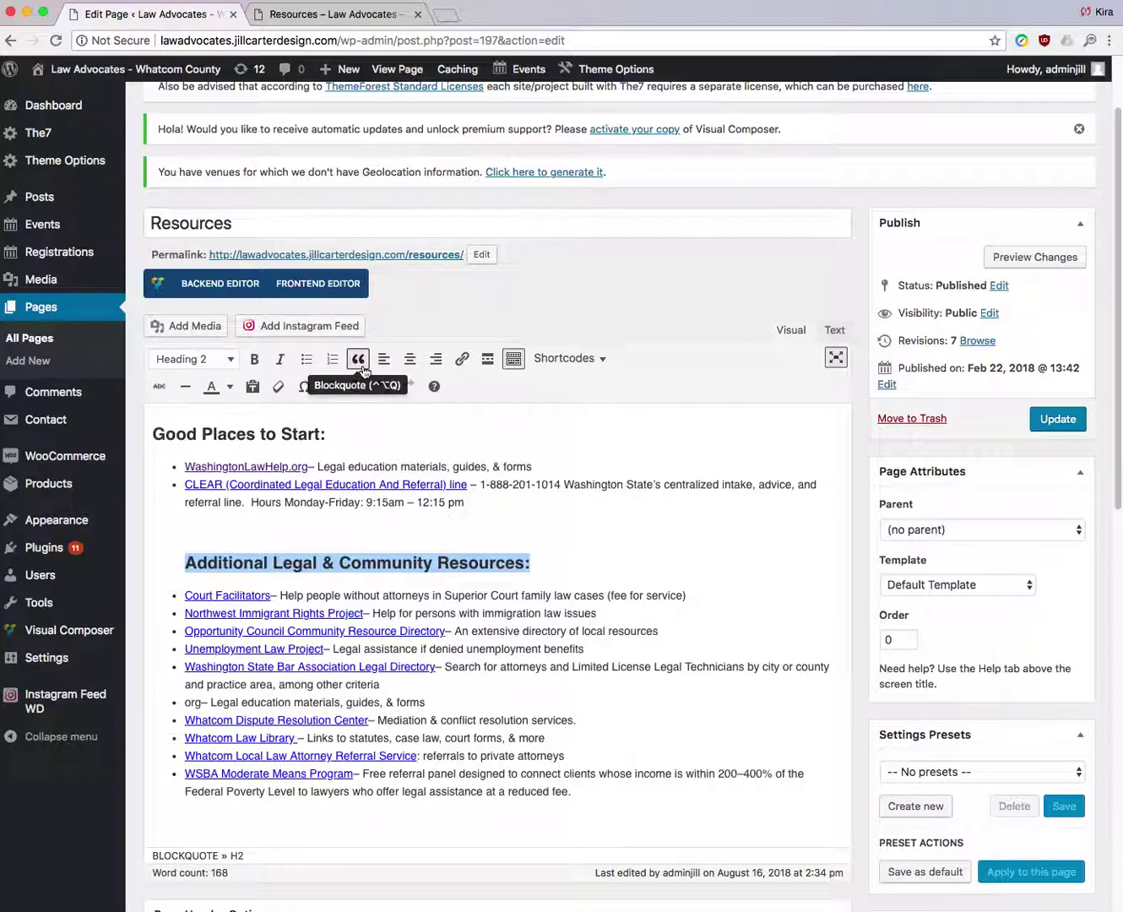
- Preview the changed Resources page, then go back to the editor tab
left_click(1063, 262)
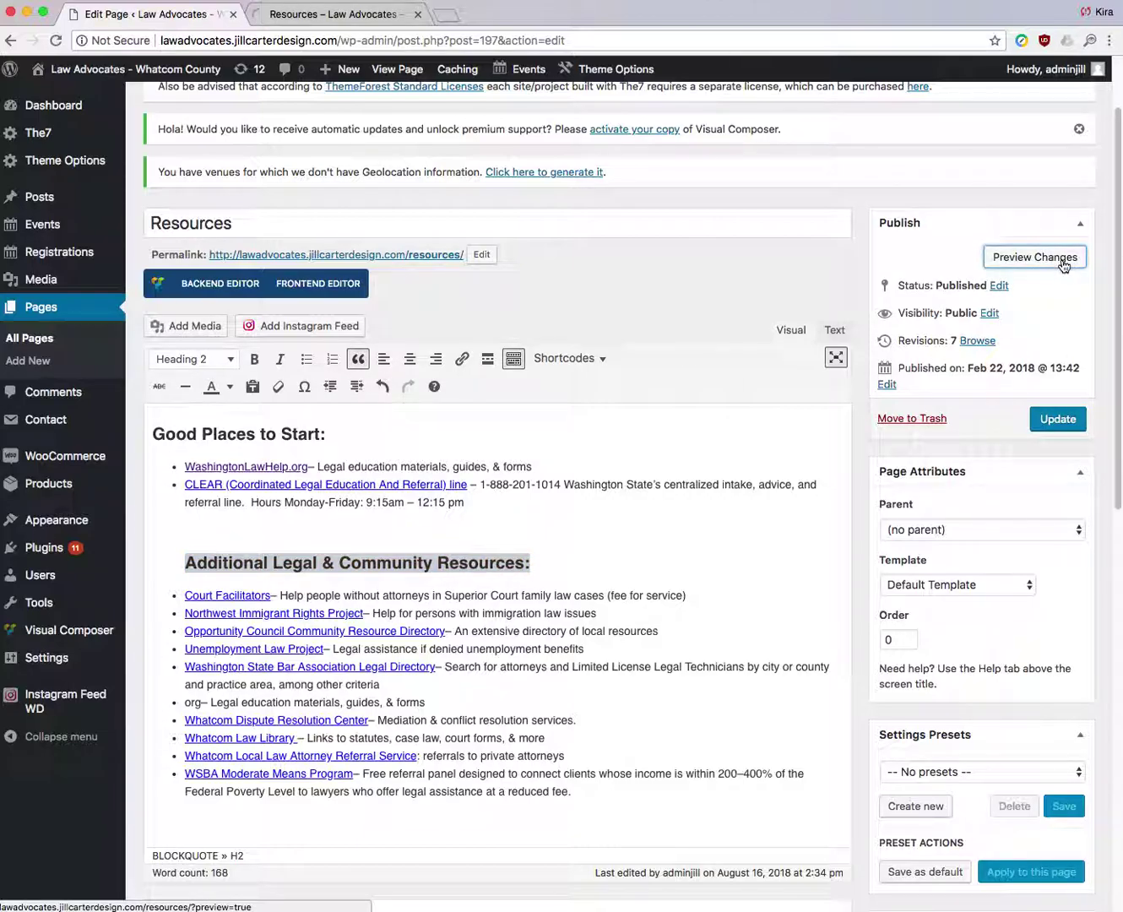
left_click(358, 12)
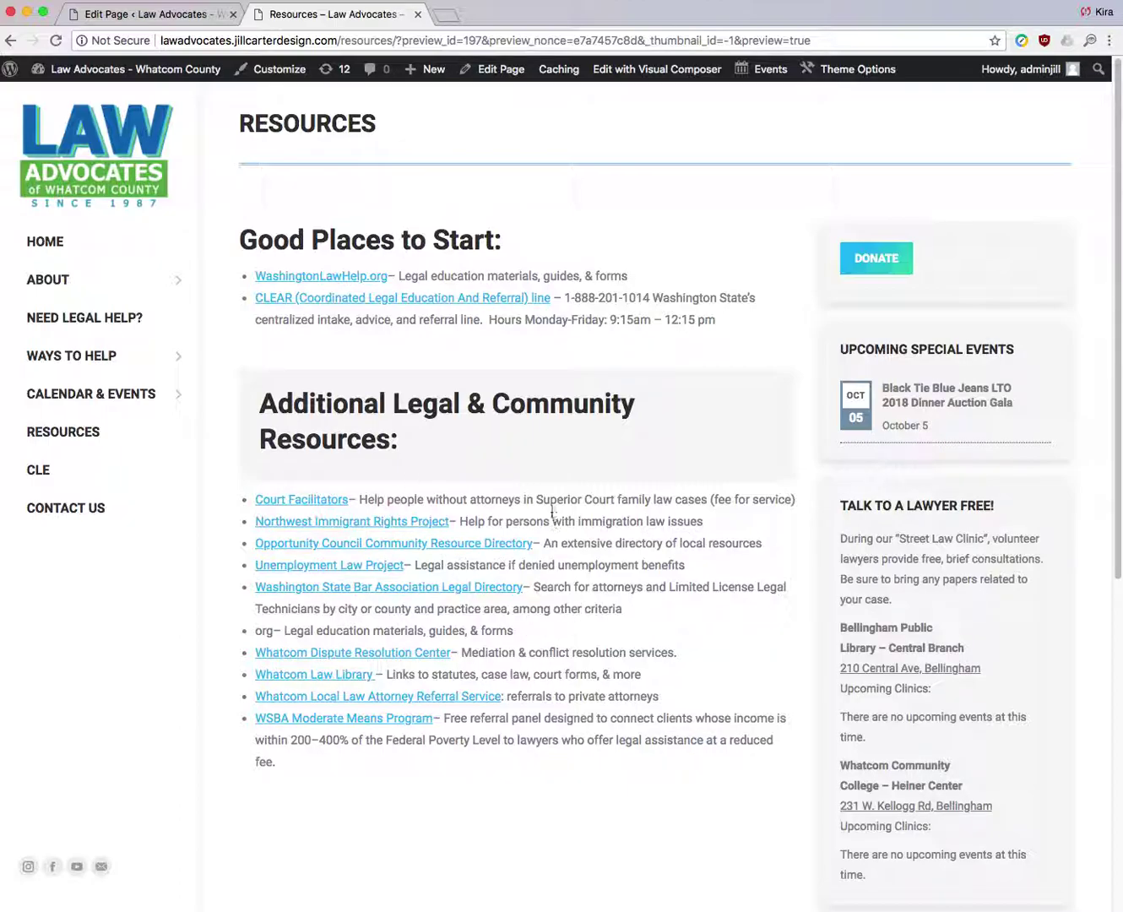
left_click(150, 13)
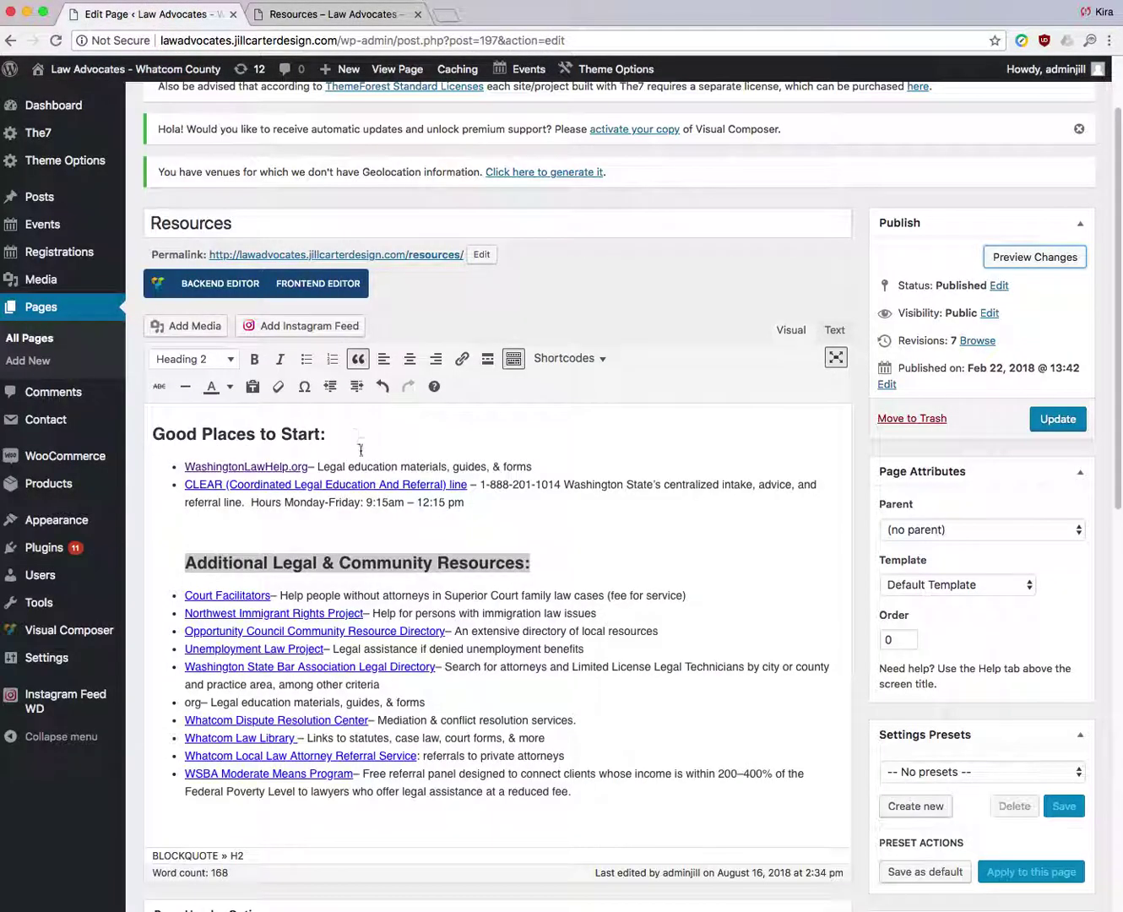
- Set the WashingtonLawHelp.org link to open in a new tab, then switch to the preview
right_click(263, 467)
left_click(286, 460)
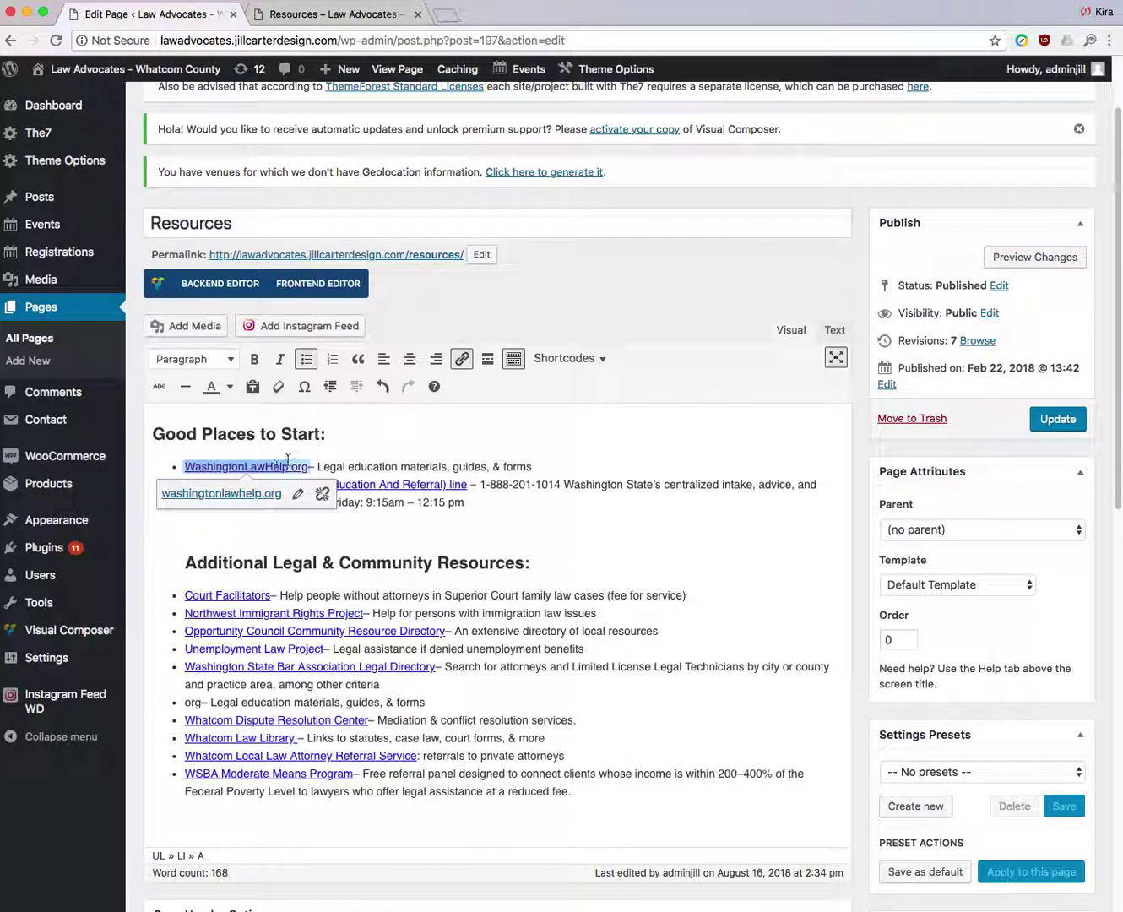
left_click(298, 496)
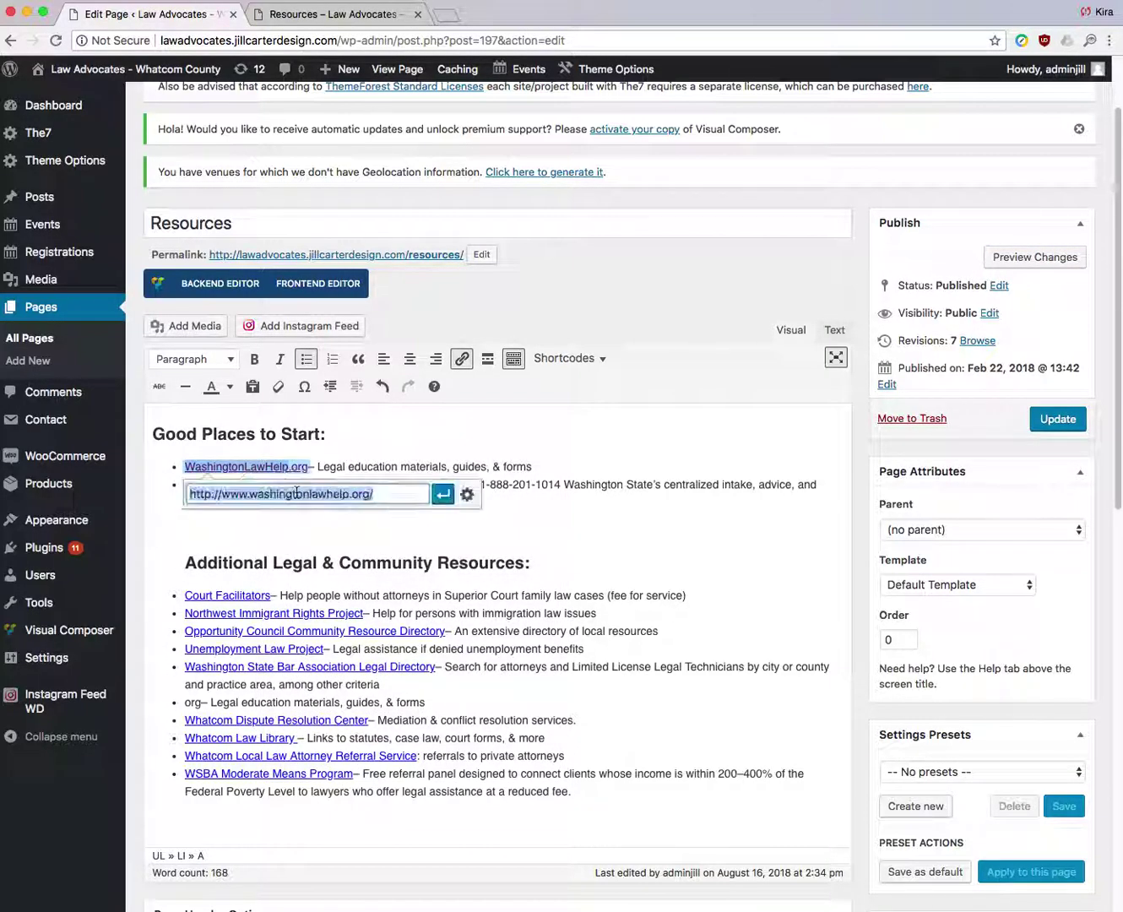
left_click(468, 495)
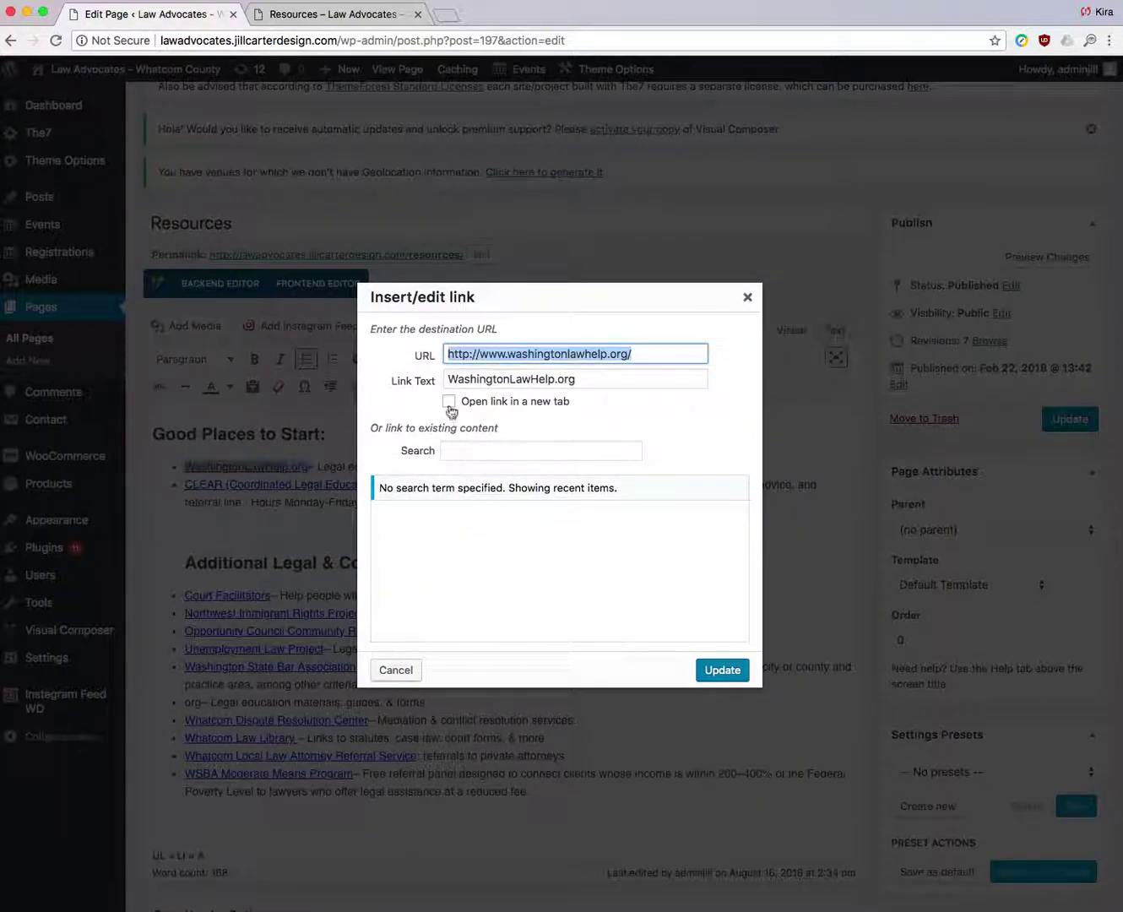
left_click(450, 403)
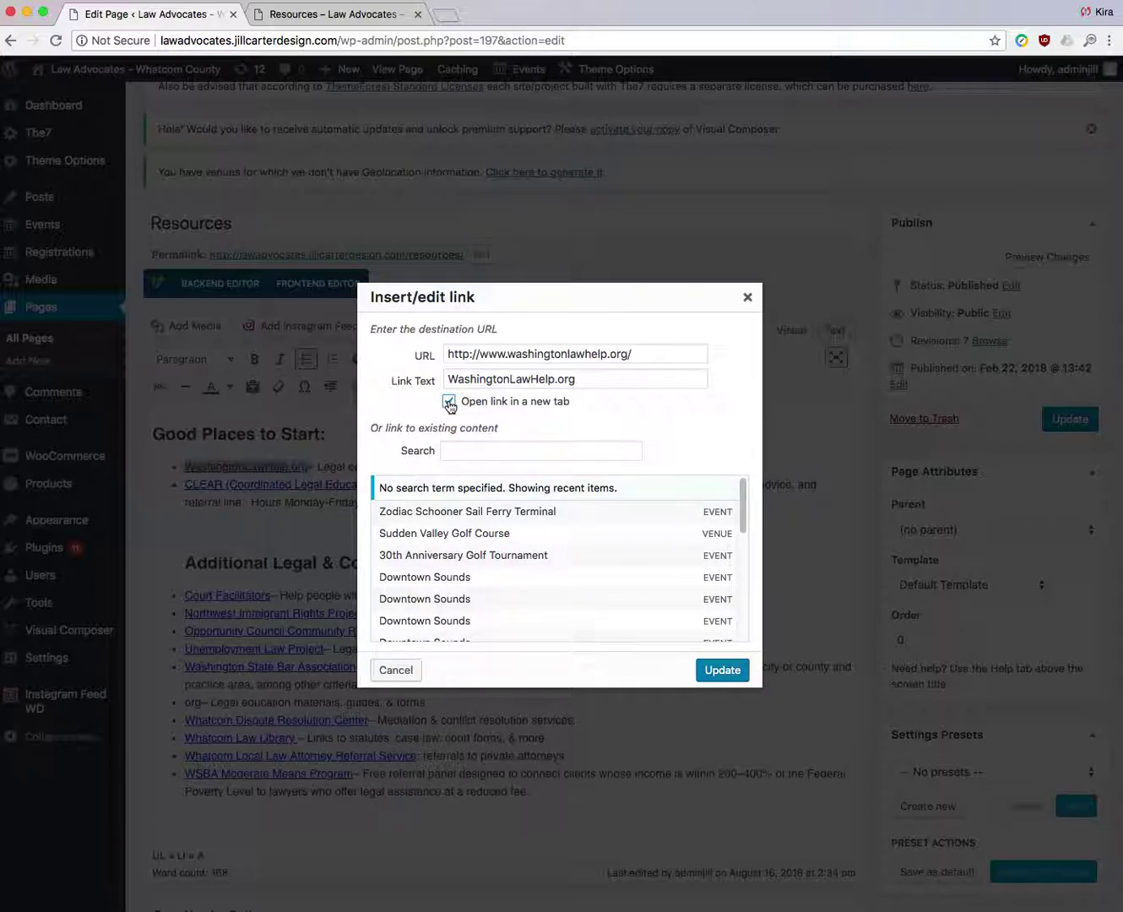
left_click(736, 672)
left_click(372, 13)
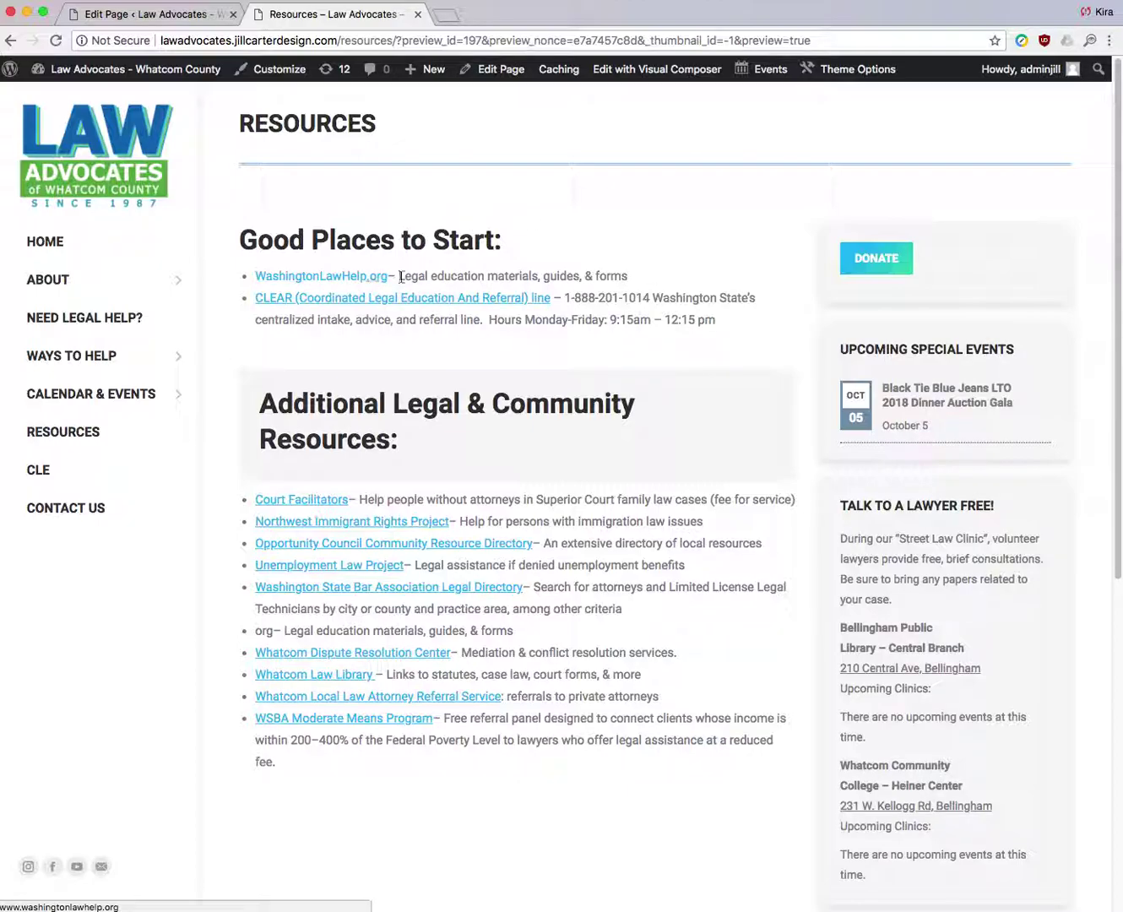
- Test the WashingtonLawHelp.org link in the preview, go back, and return to the editor
left_click(340, 279)
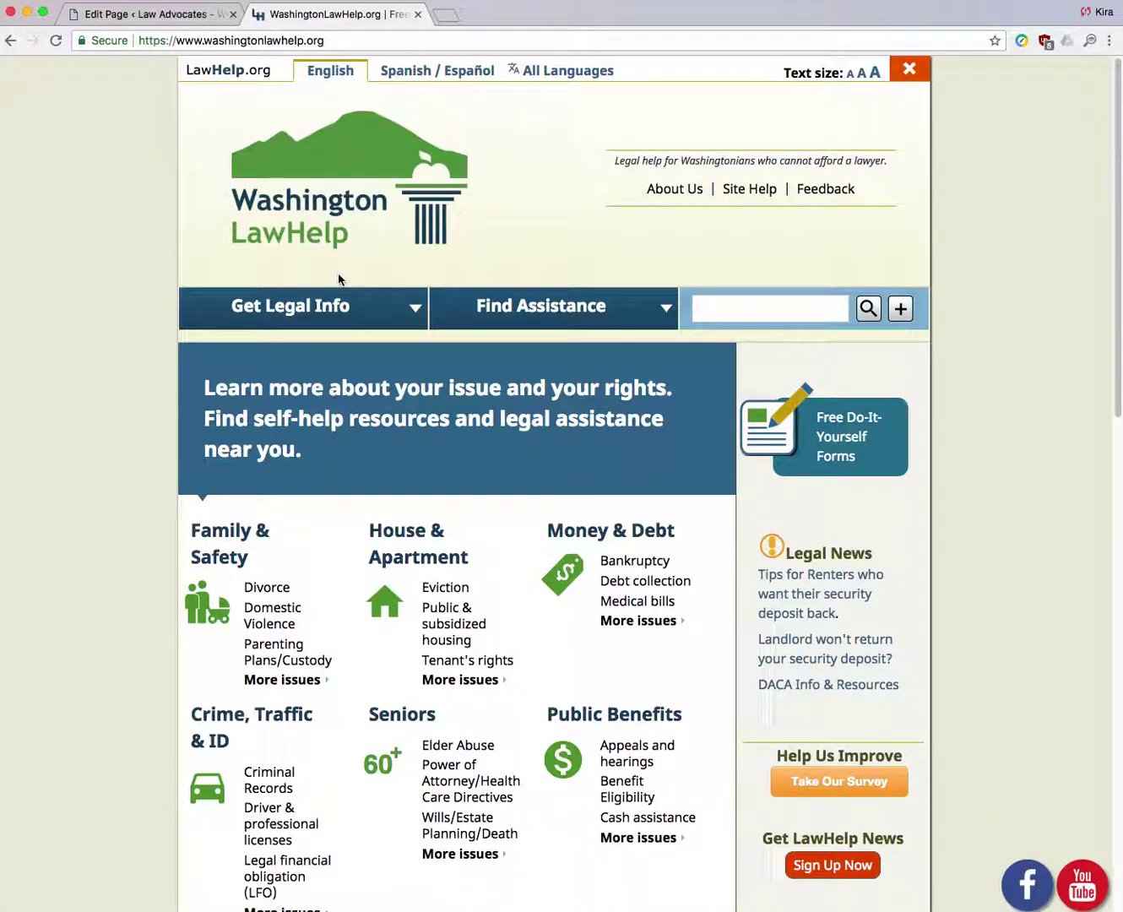
left_click(11, 40)
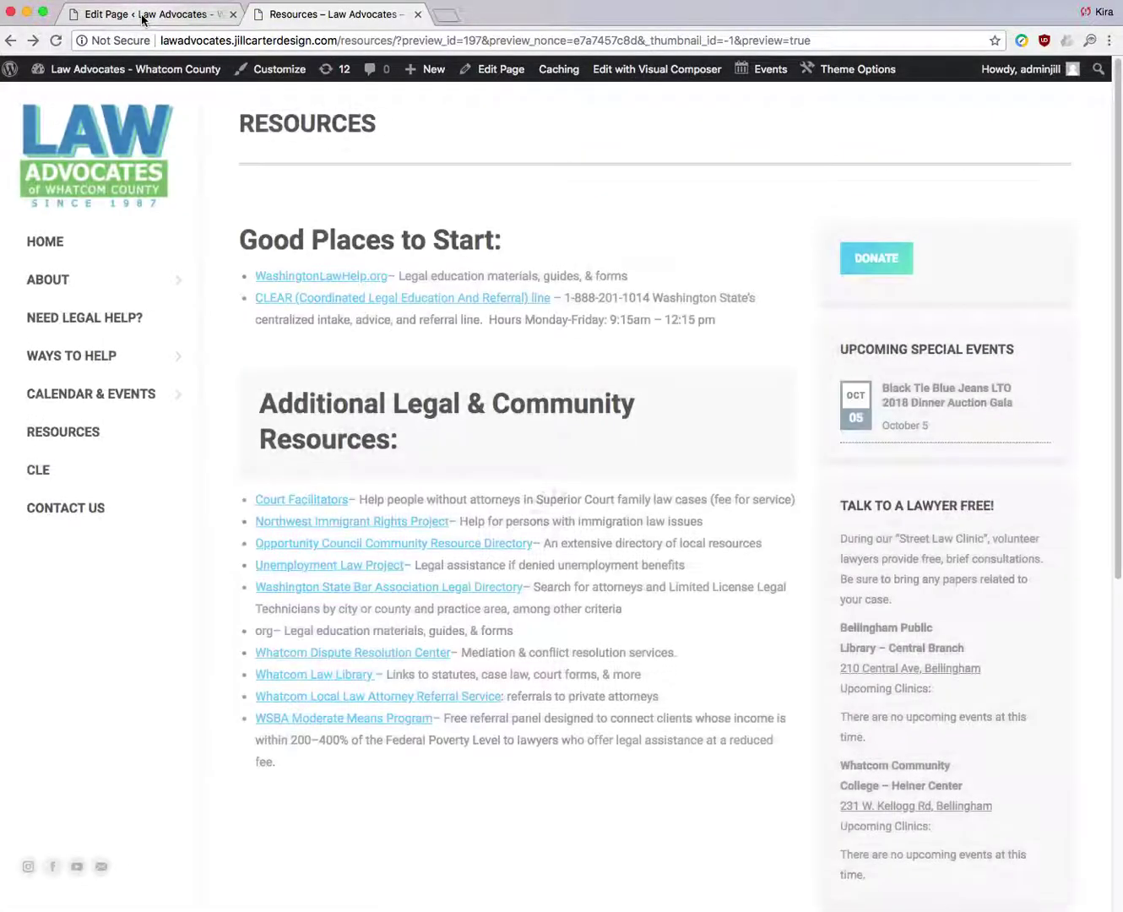
left_click(142, 15)
- Refresh the preview with Preview Changes, check the link again, and return to the Resources editor
left_click(1008, 259)
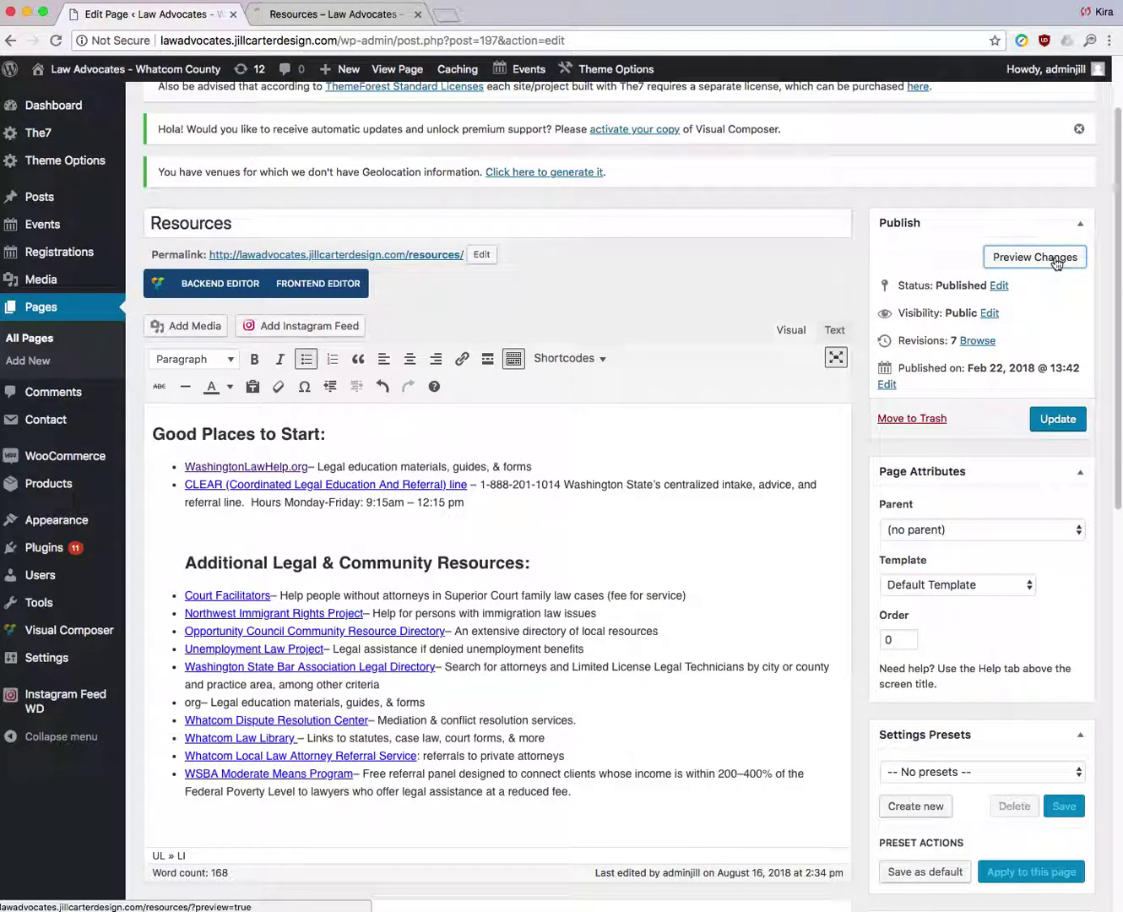
left_click(335, 15)
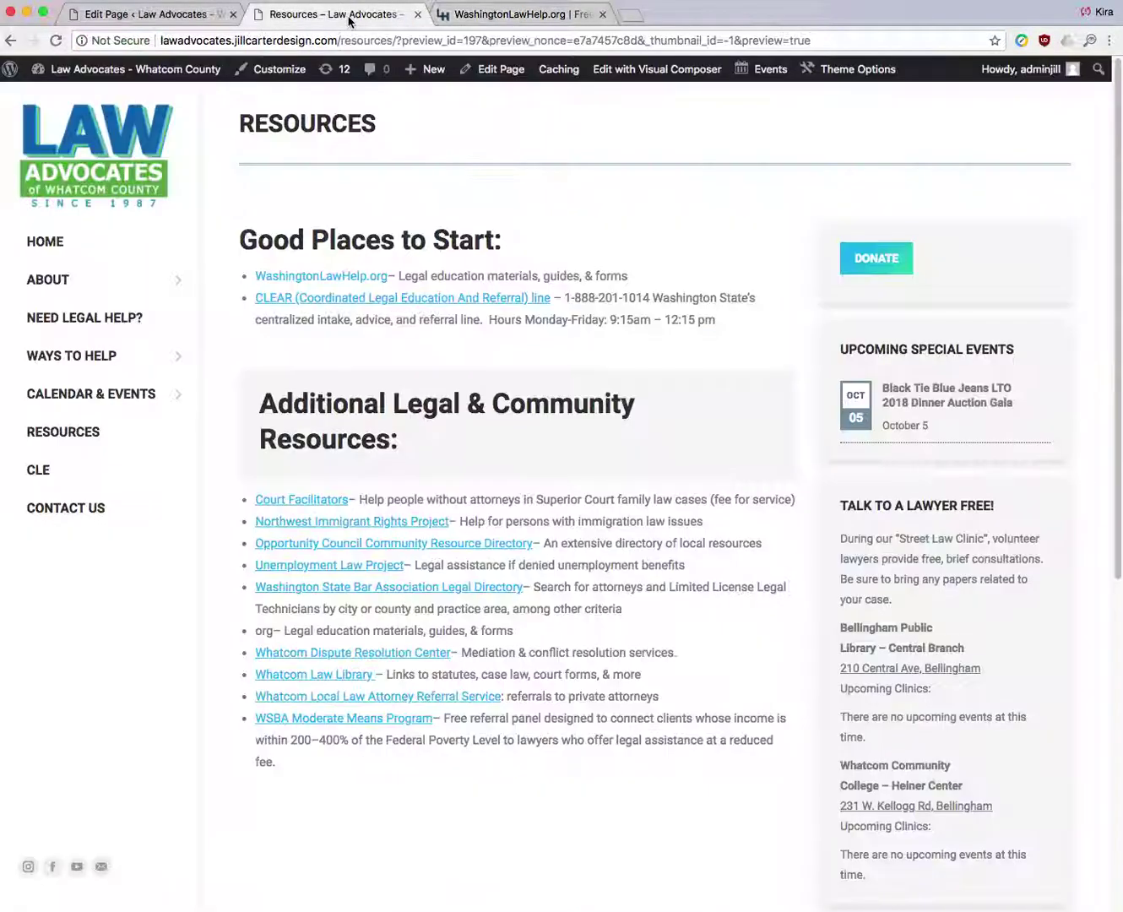
left_click(131, 15)
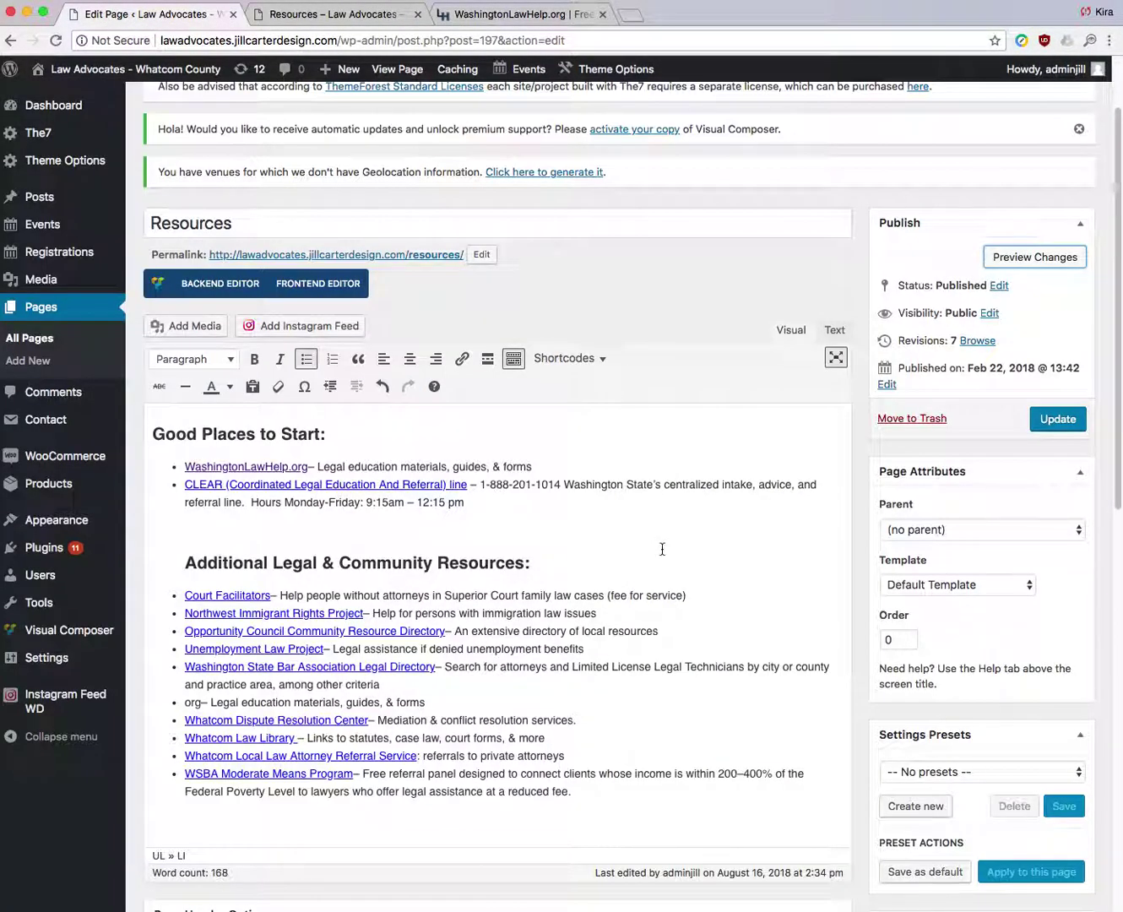
scroll(662, 550, "down", 2)
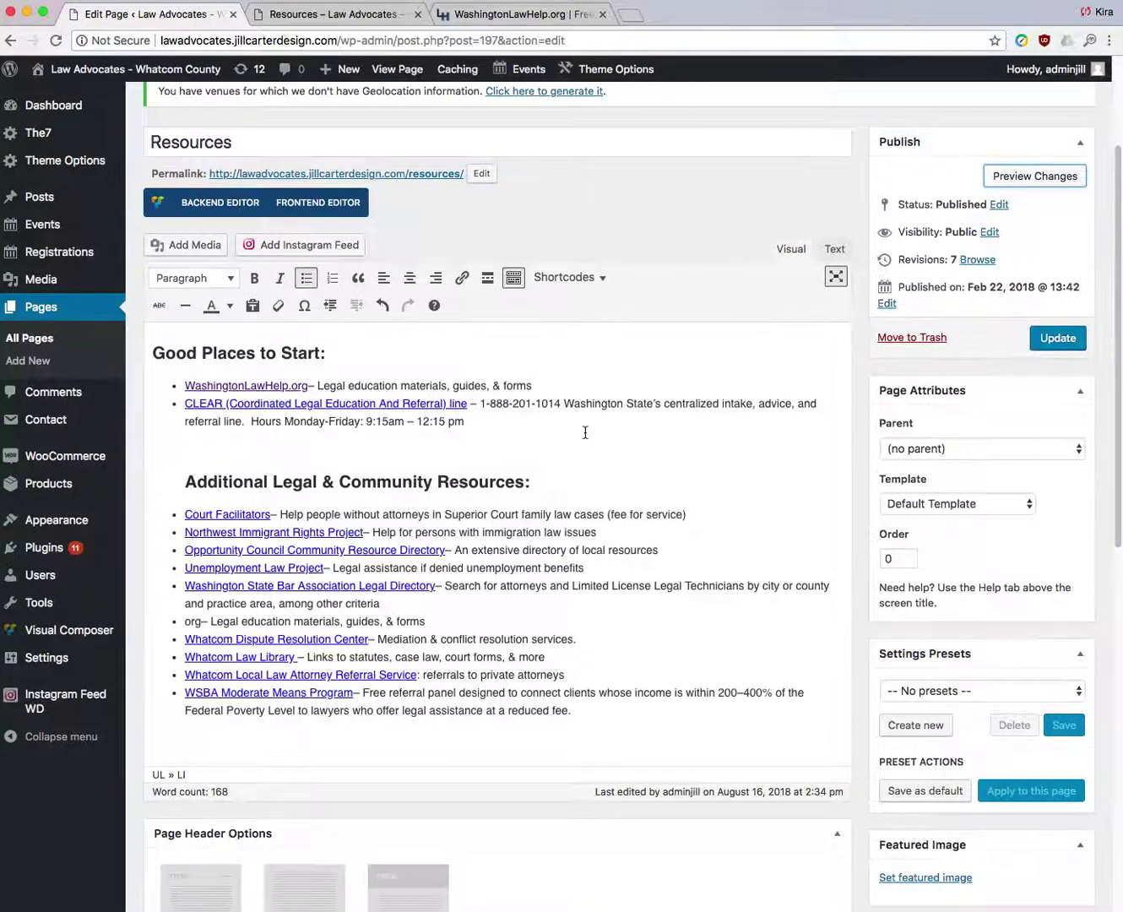
scroll(581, 429, "up", 1)
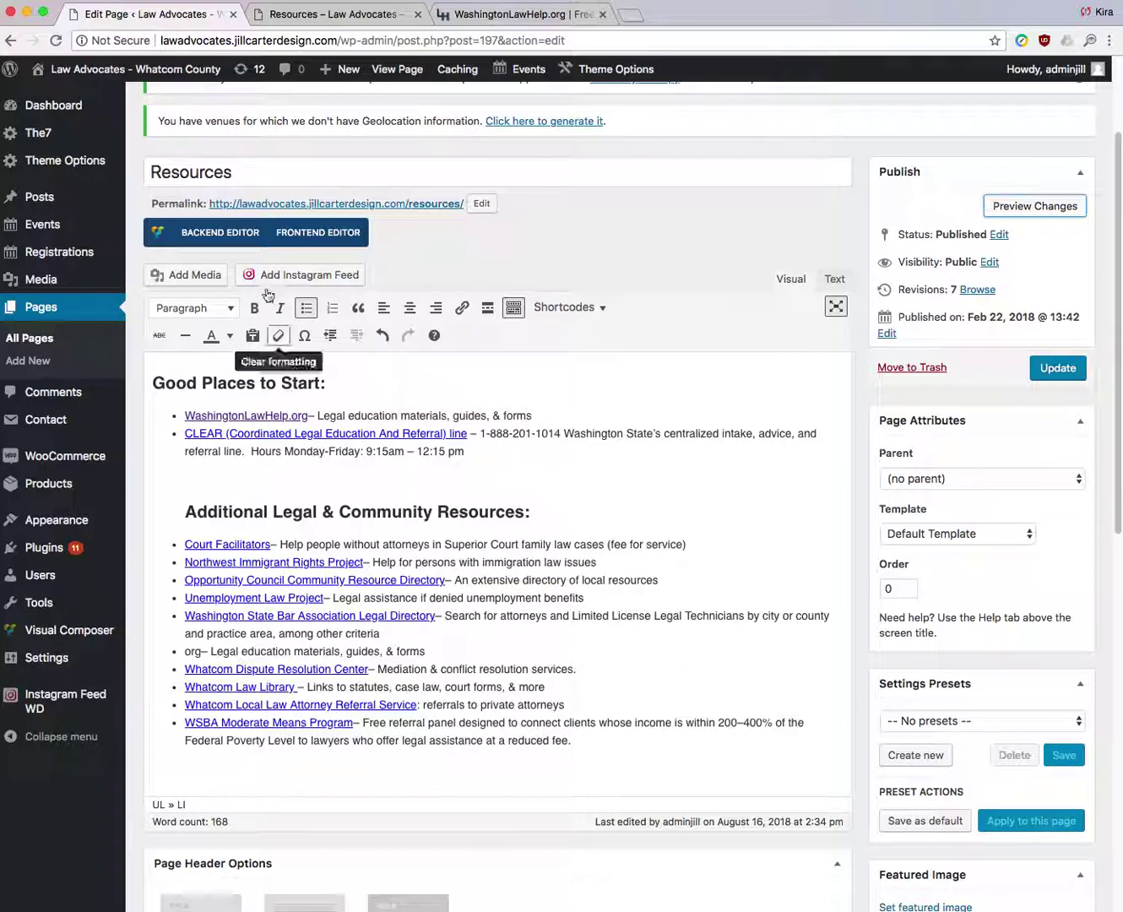
left_click(217, 237)
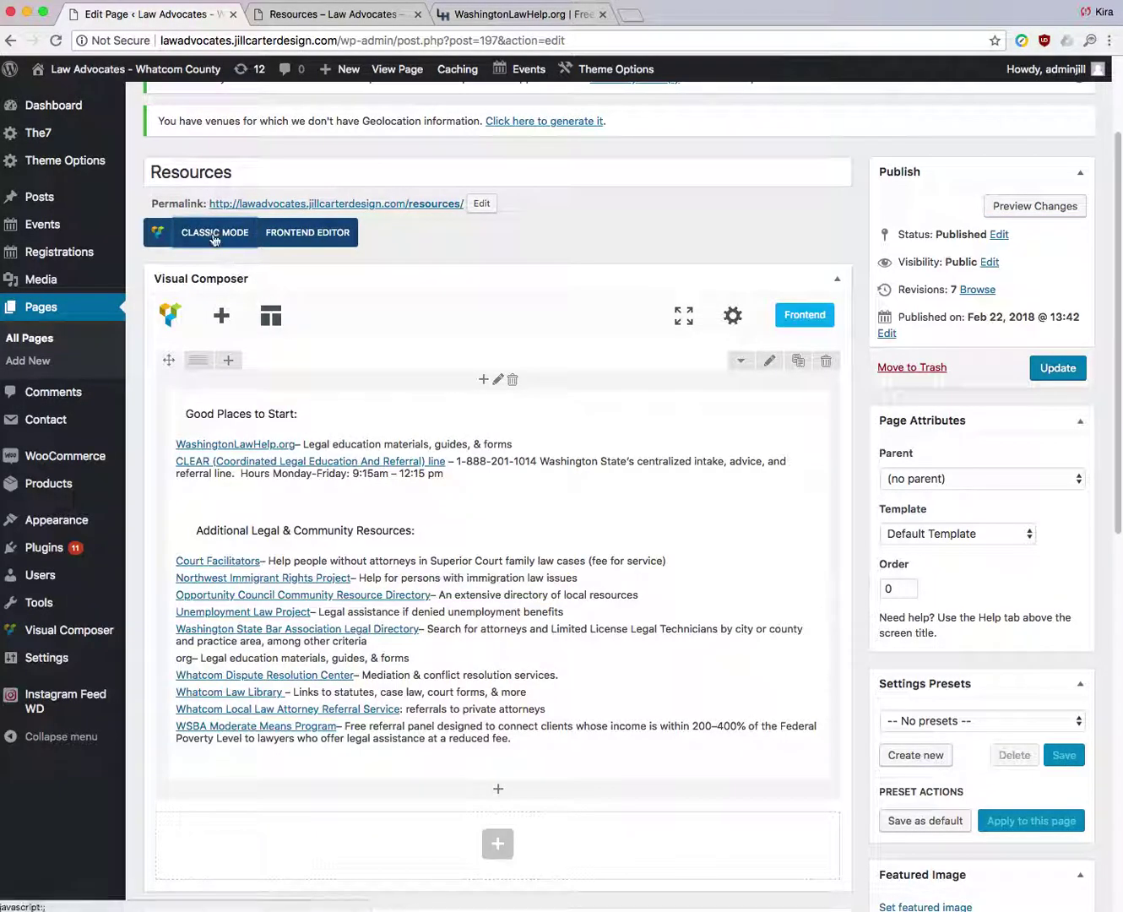
left_click(215, 237)
scroll(497, 628, "down", 2)
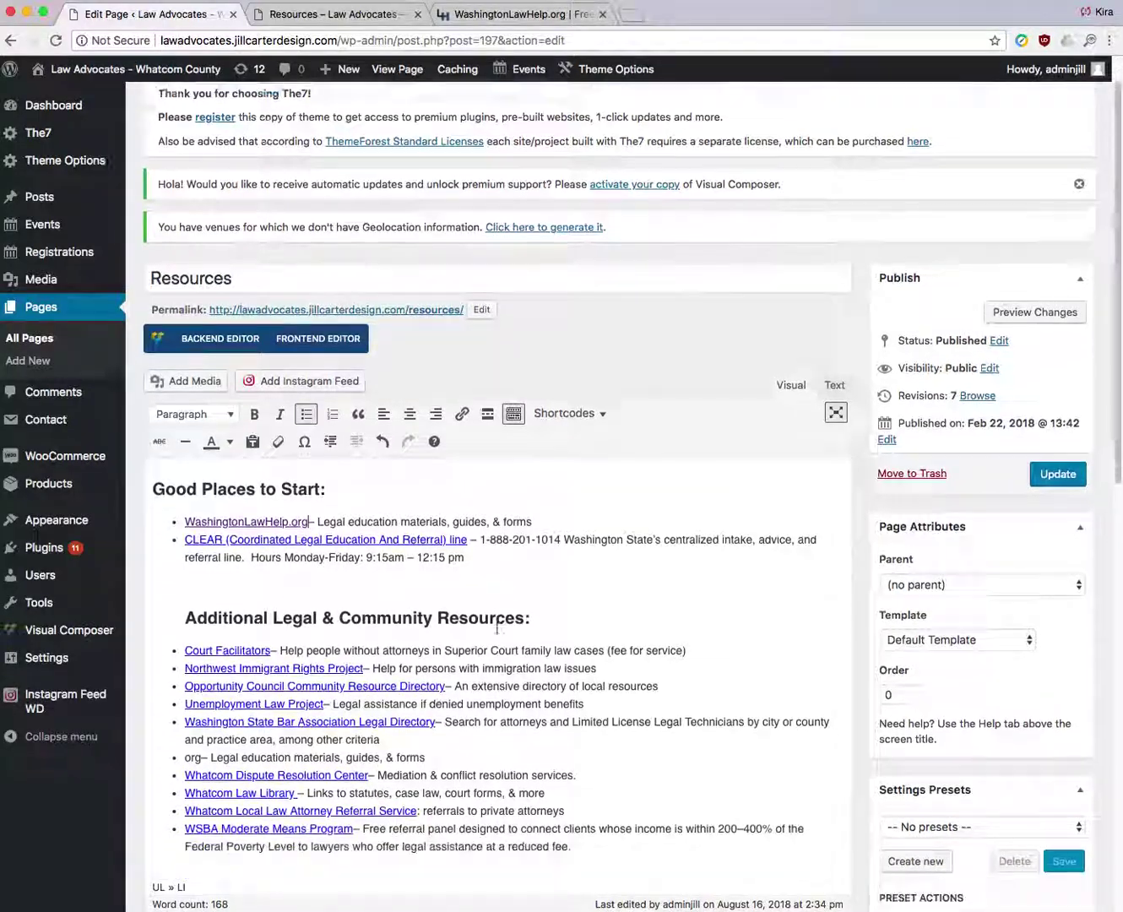
scroll(496, 628, "down", 1)
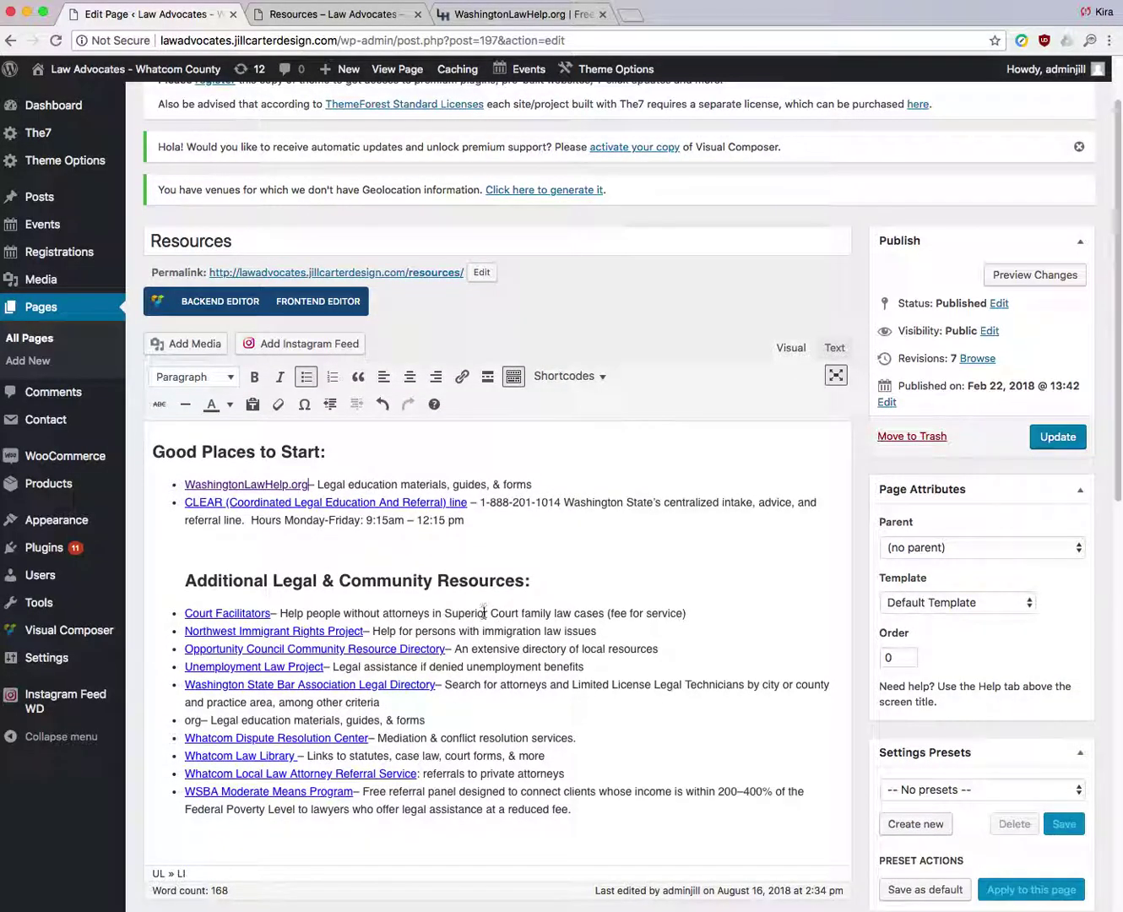
scroll(488, 629, "up", 3)
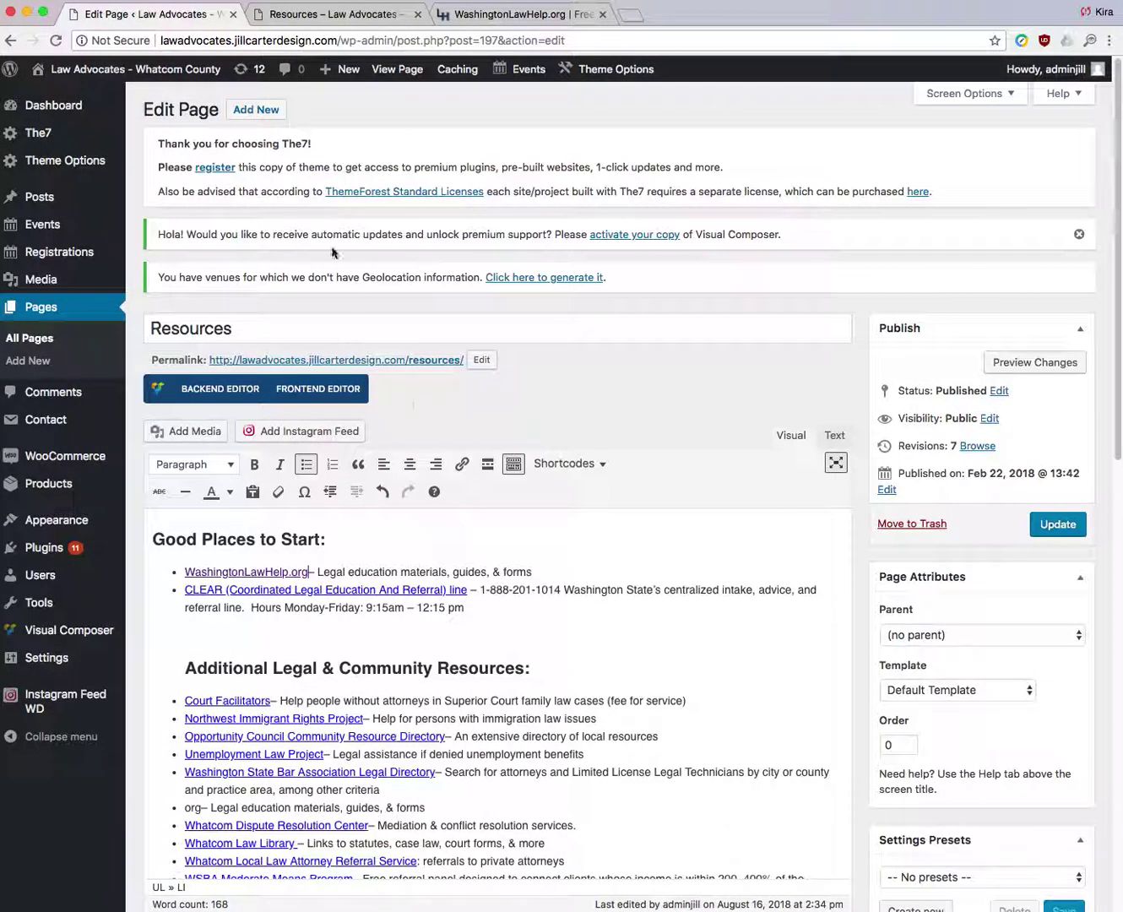
- Leave the editor unsaved, open About > Board of Directors, and close the two other tabs
mouse_move(89, 71)
left_click(91, 100)
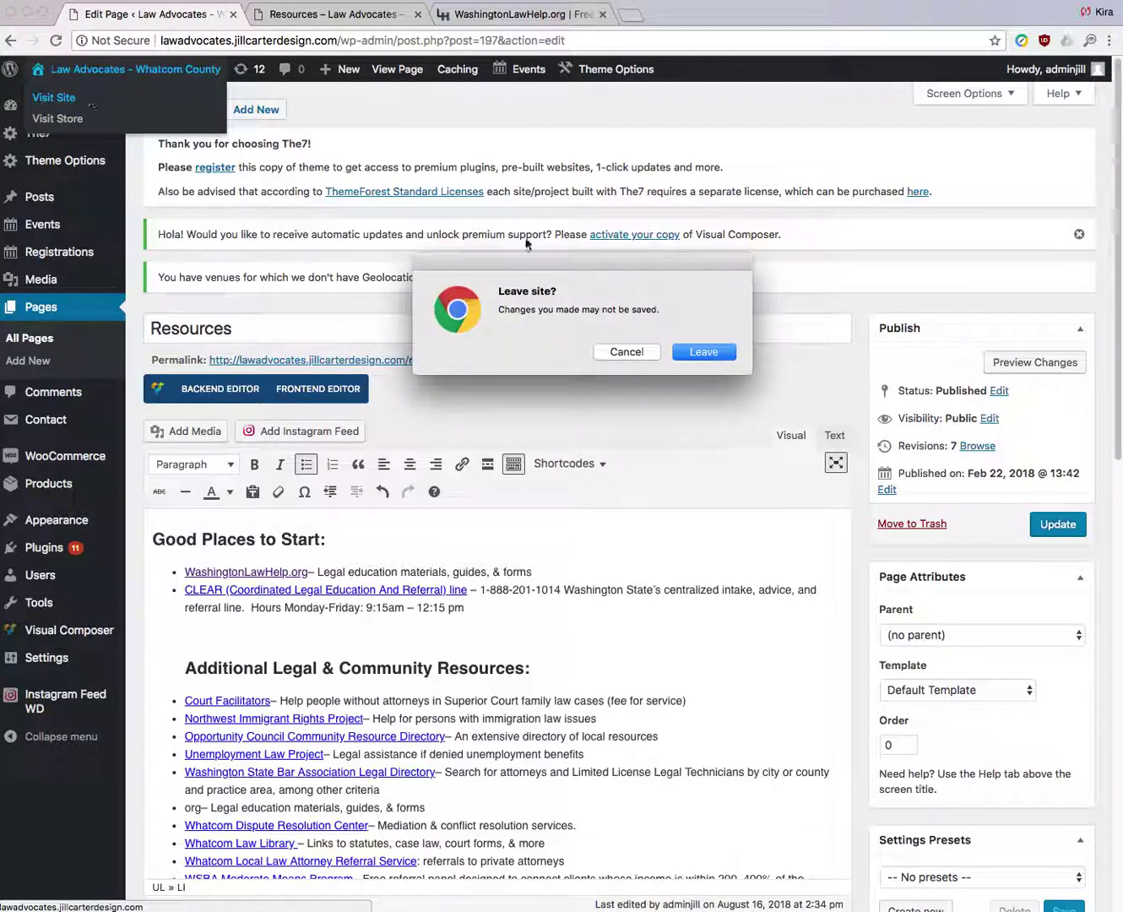
left_click(719, 351)
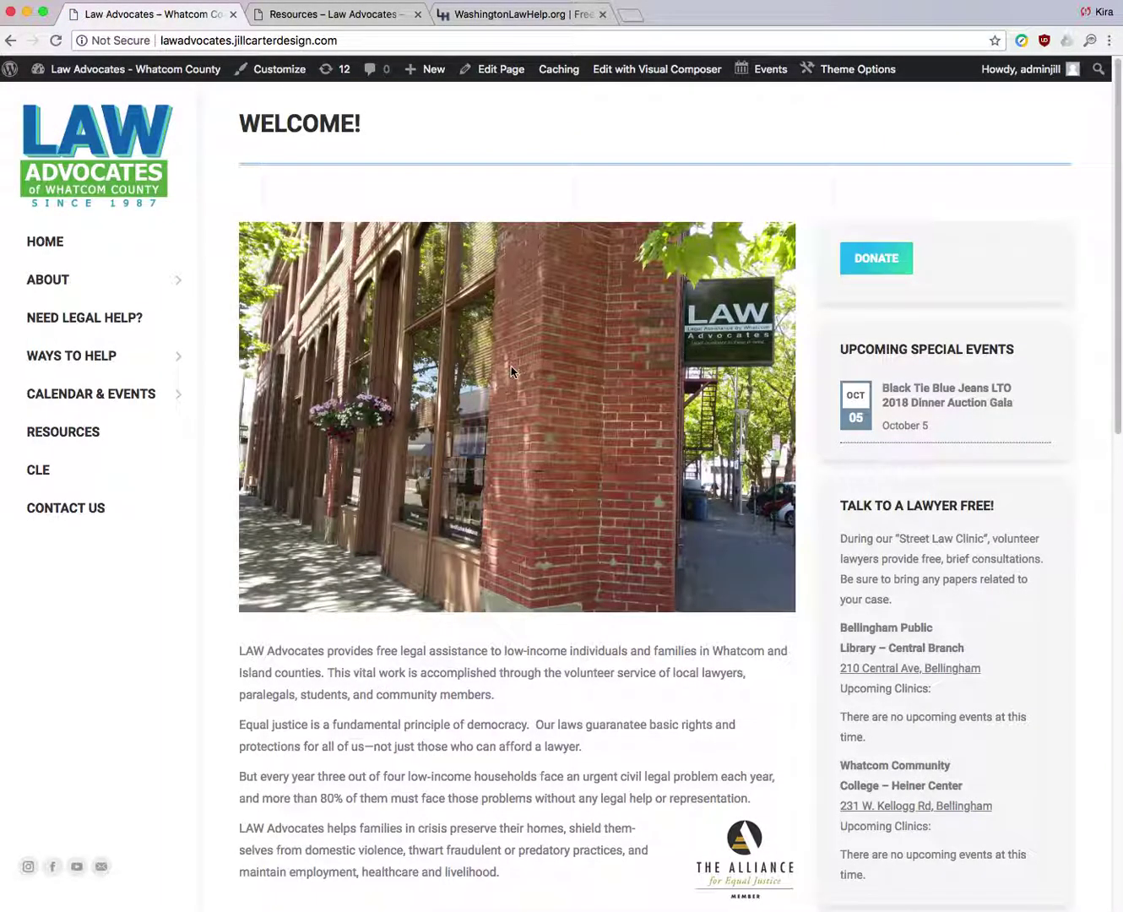
mouse_move(144, 288)
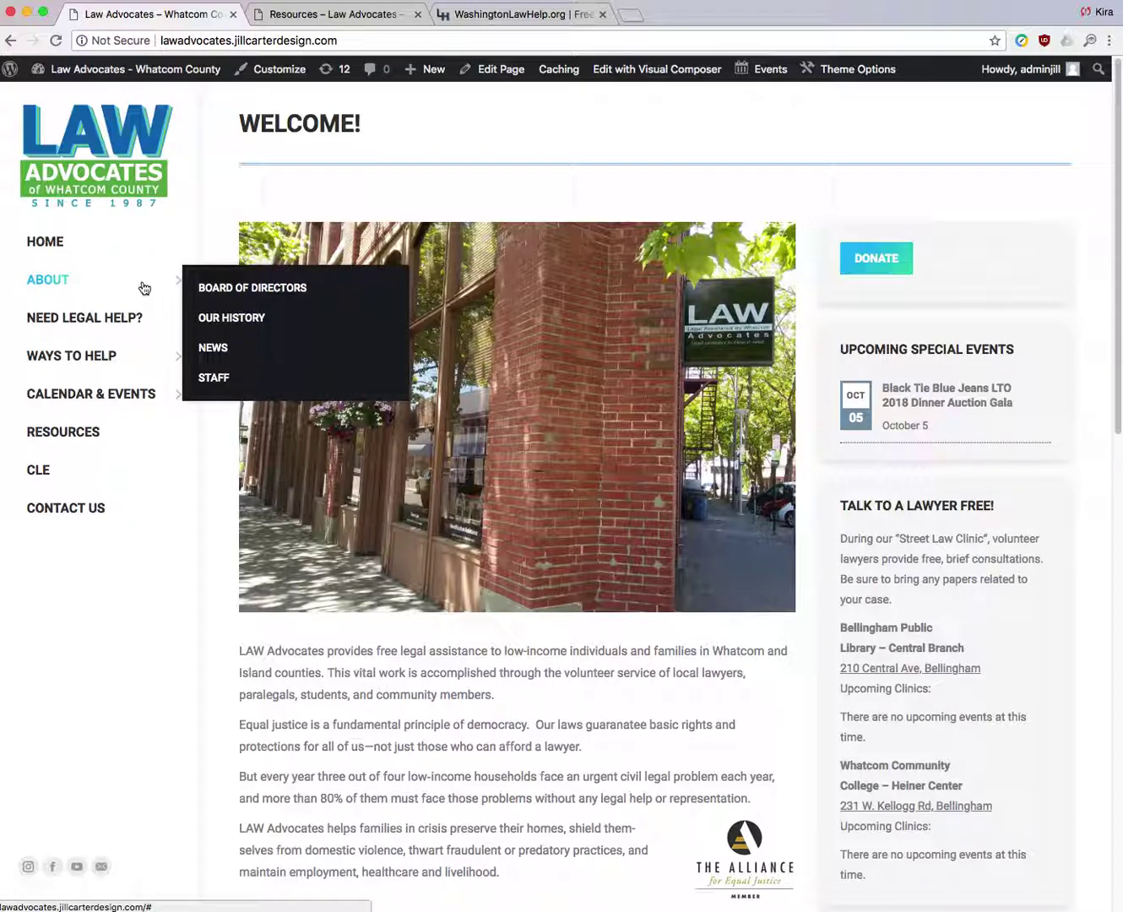
left_click(239, 287)
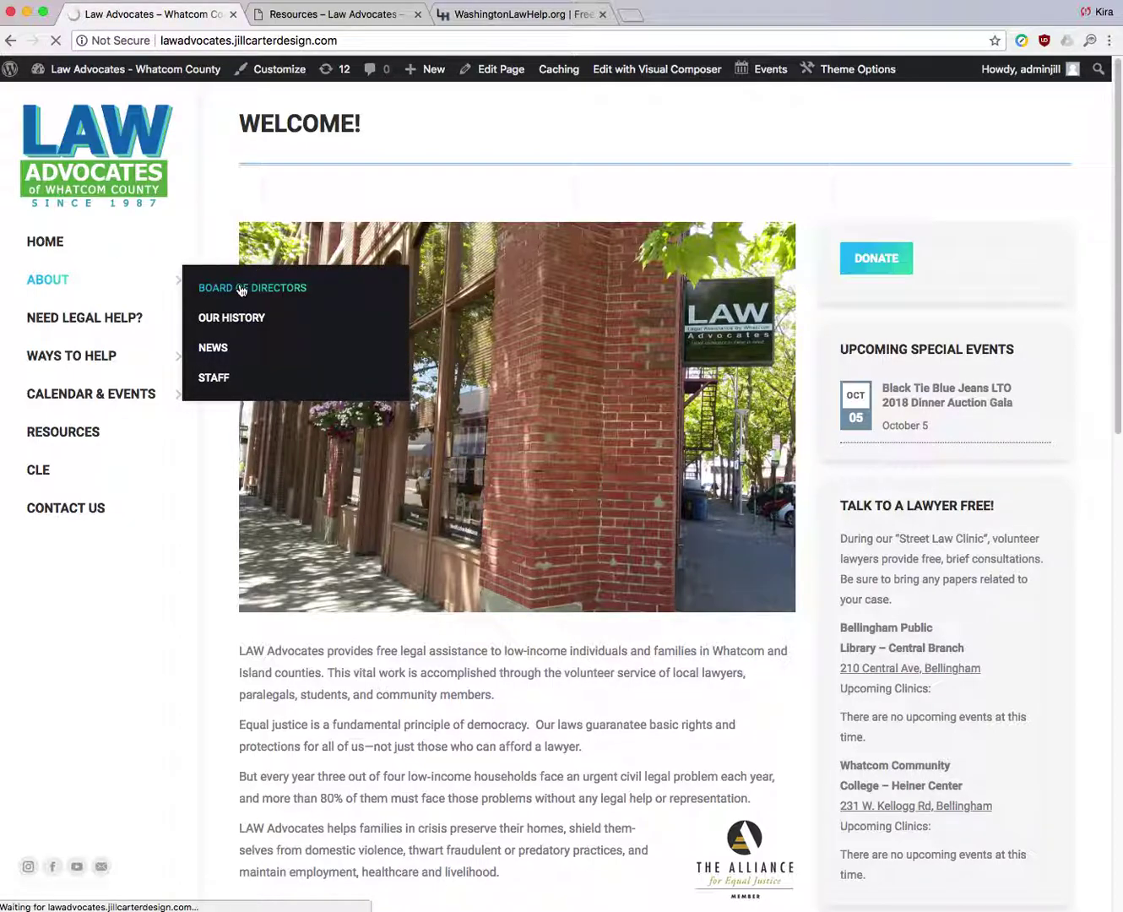
left_click(417, 14)
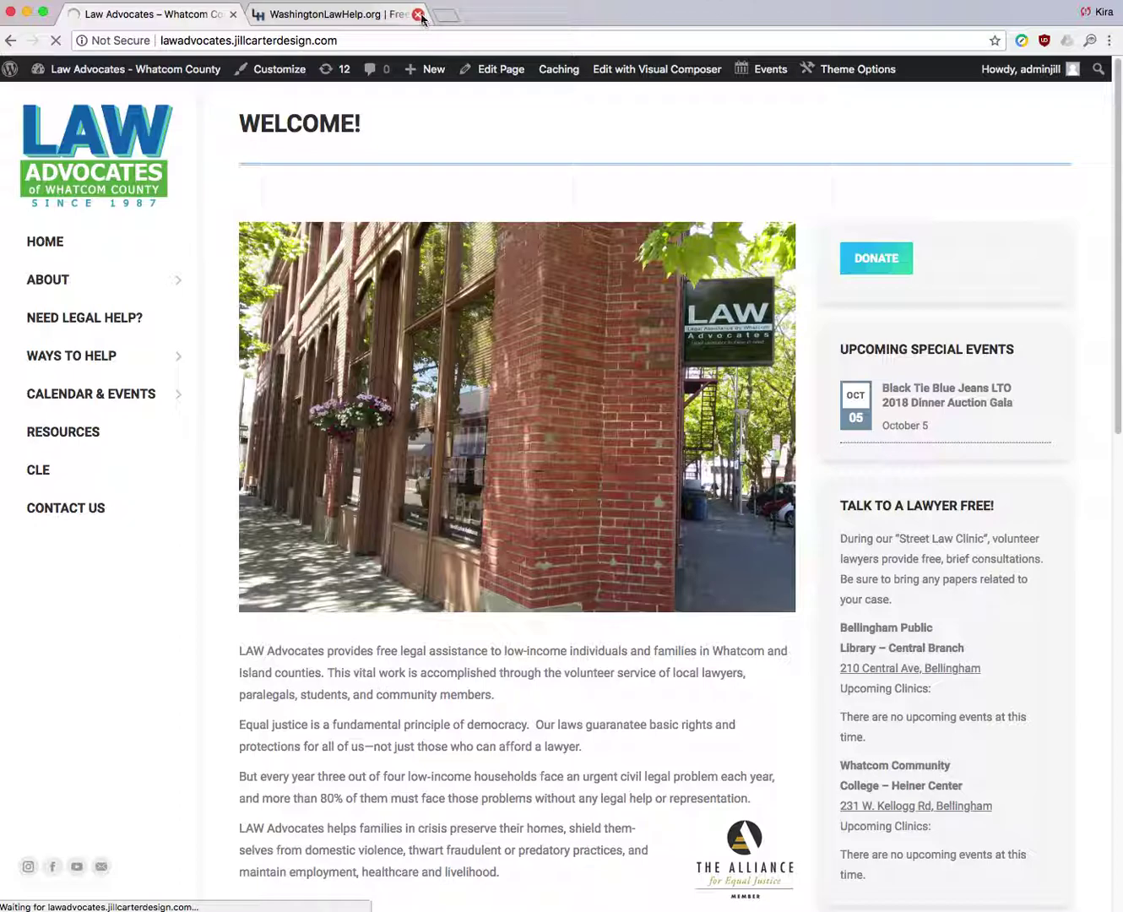
left_click(418, 14)
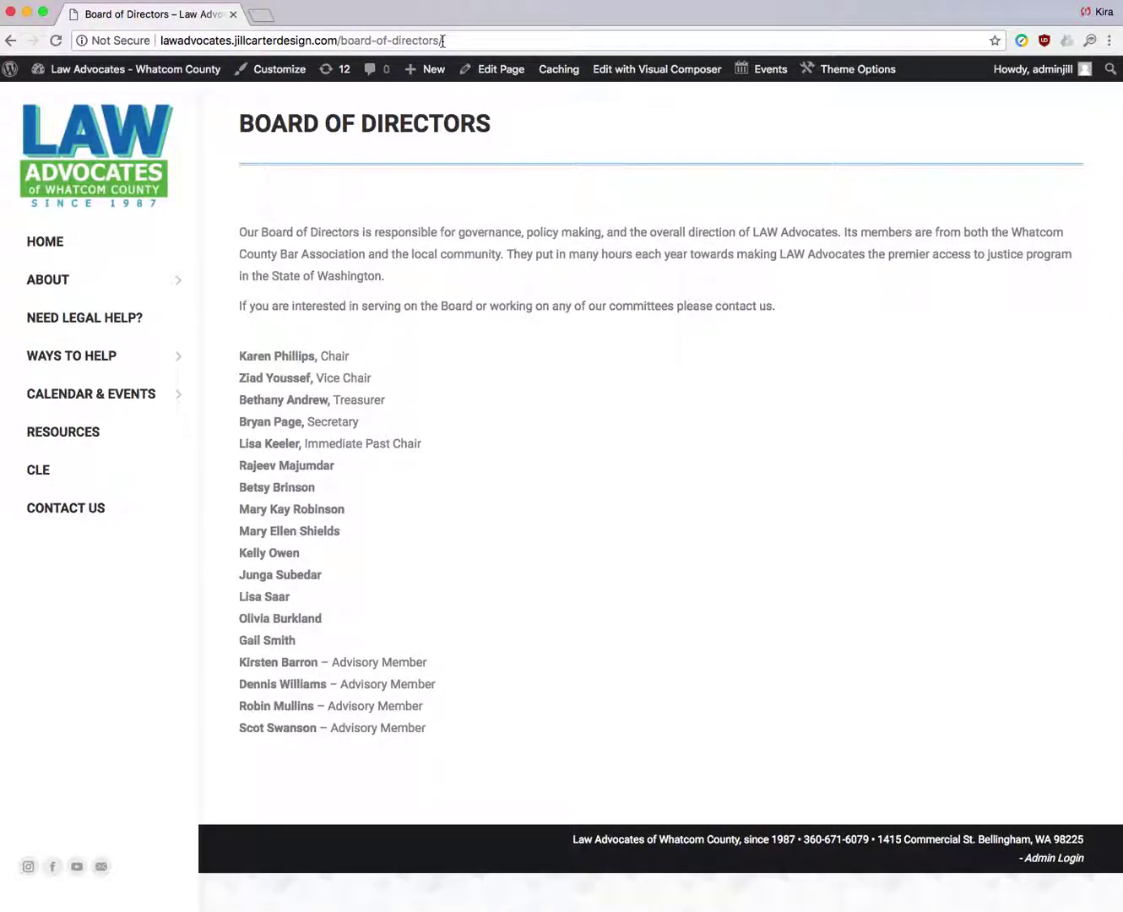
- Open the Board of Directors page for editing
left_click(499, 70)
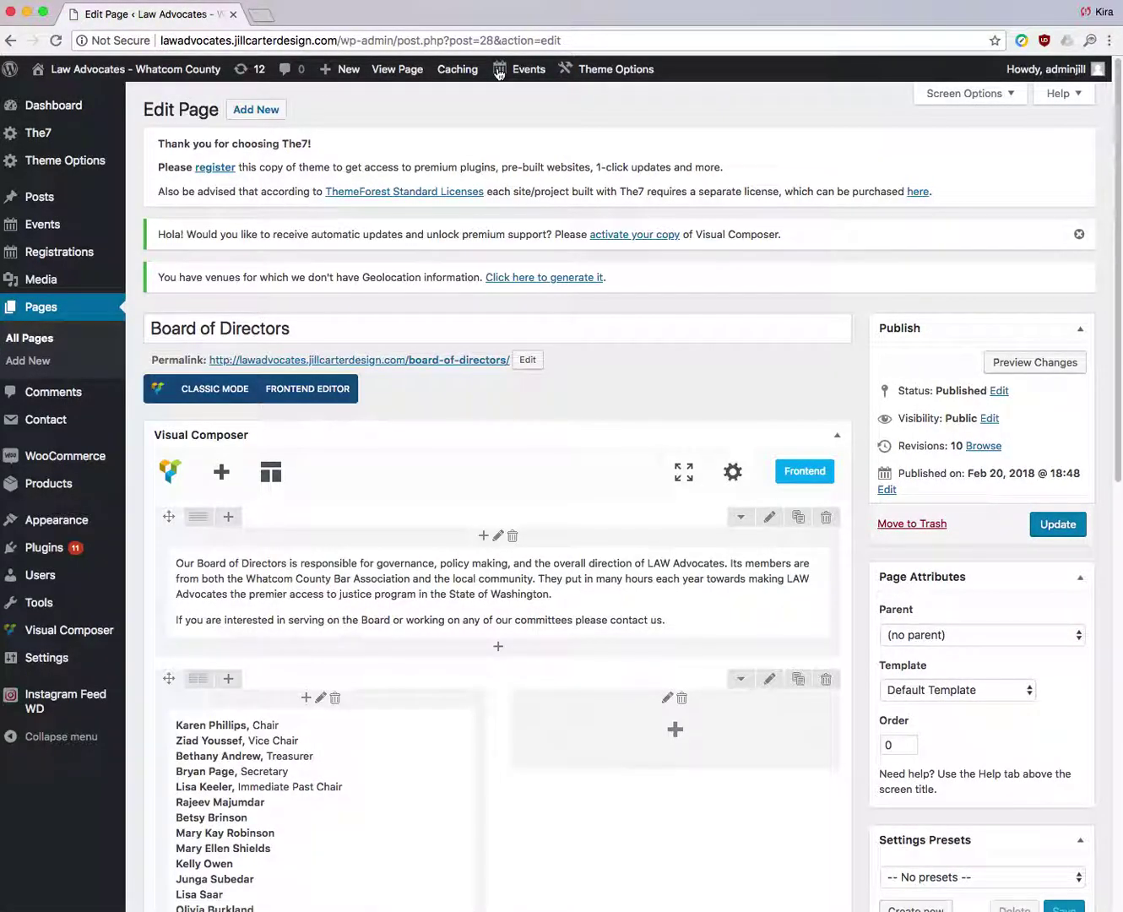
scroll(452, 166, "down", 3)
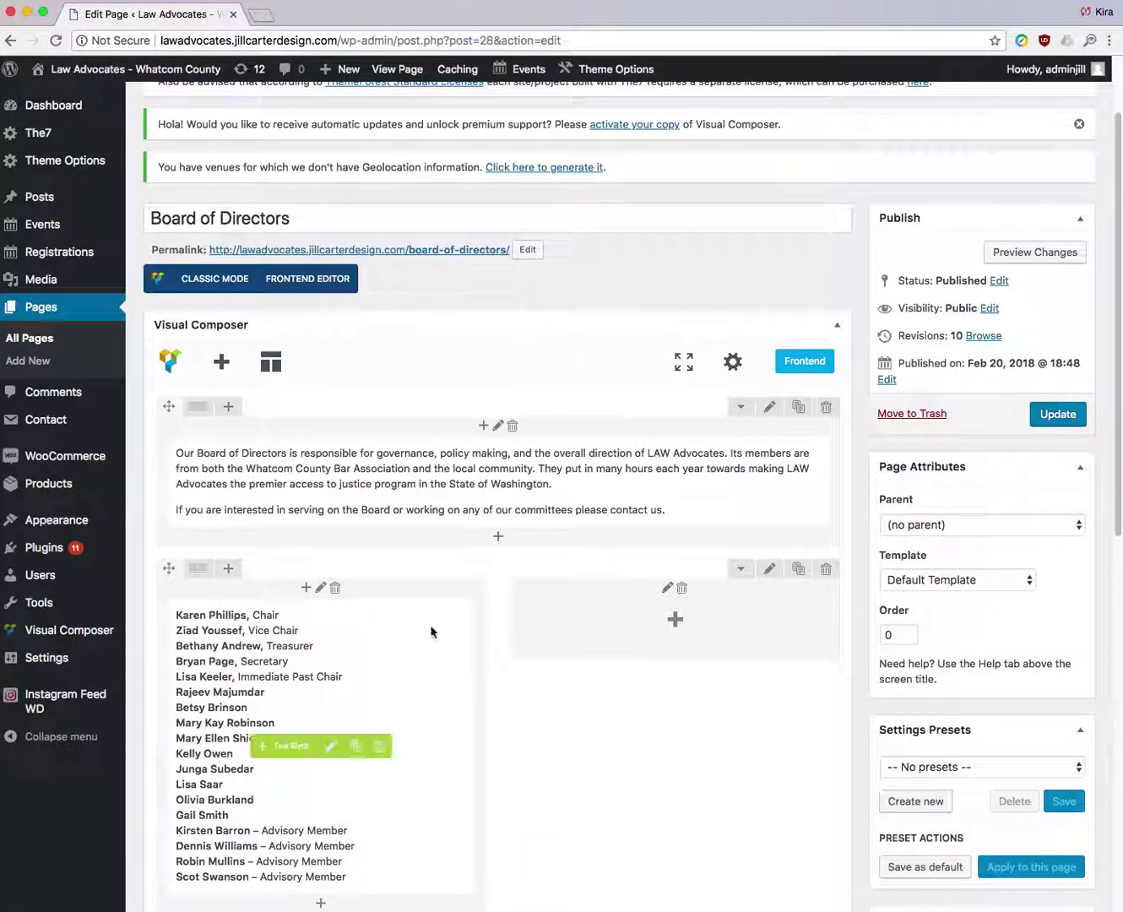
scroll(628, 500, "down", 2)
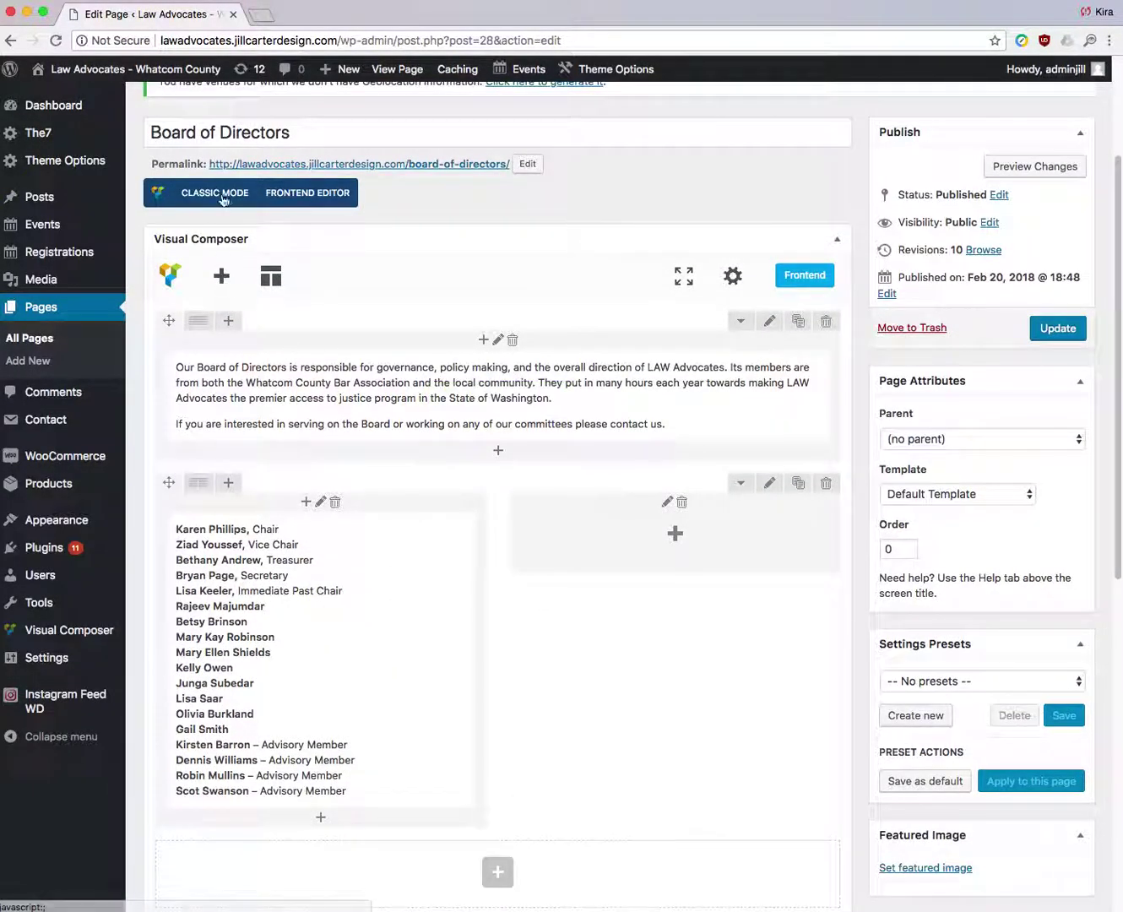
- Switch the page from the classic text editor to the Visual Composer backend layout
left_click(216, 192)
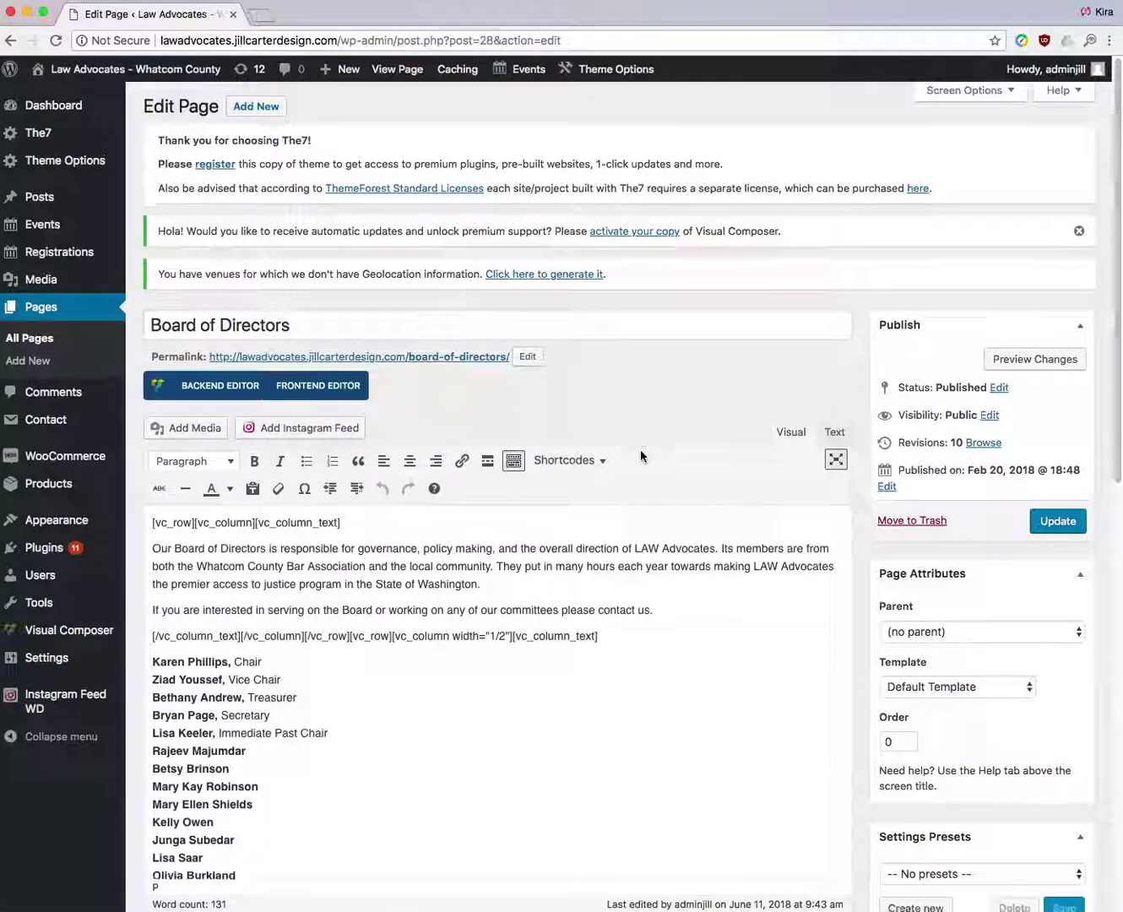
scroll(591, 482, "down", 3)
scroll(512, 500, "down", 2)
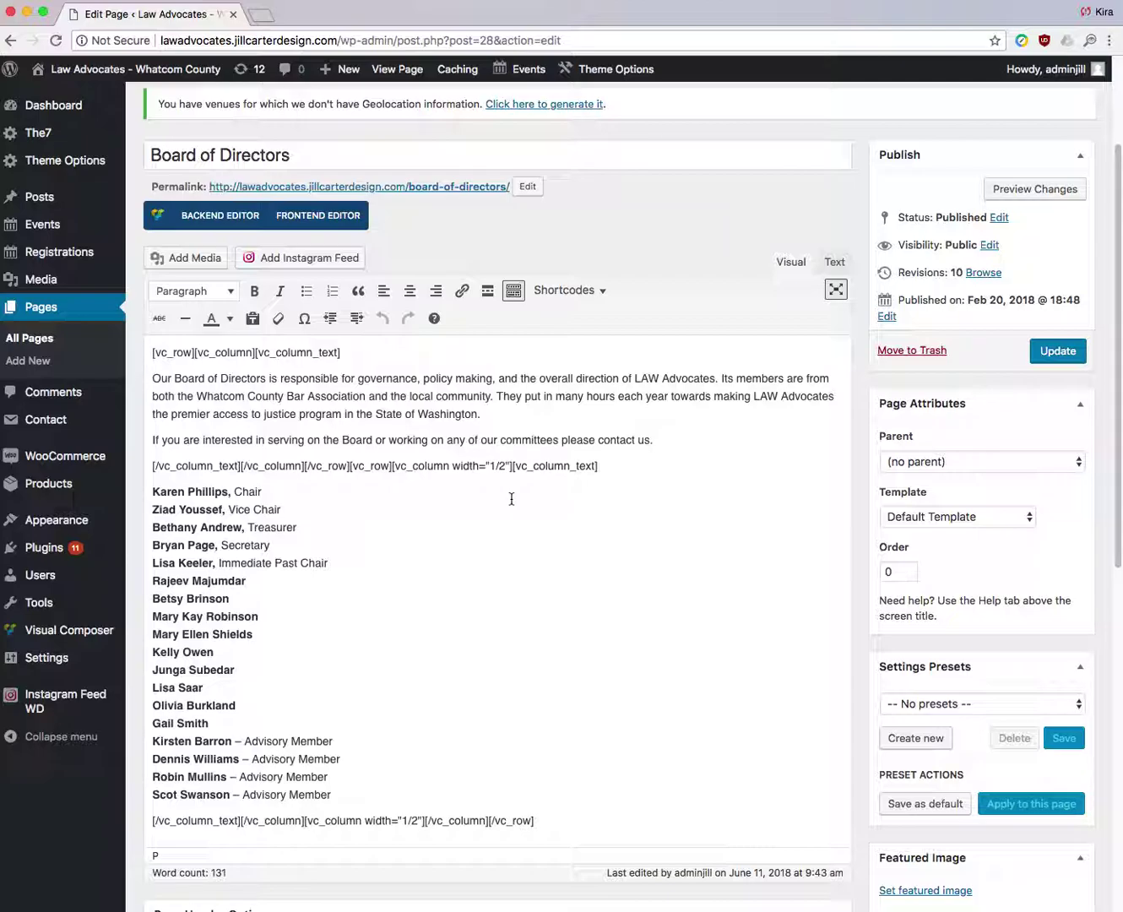
scroll(511, 500, "up", 1)
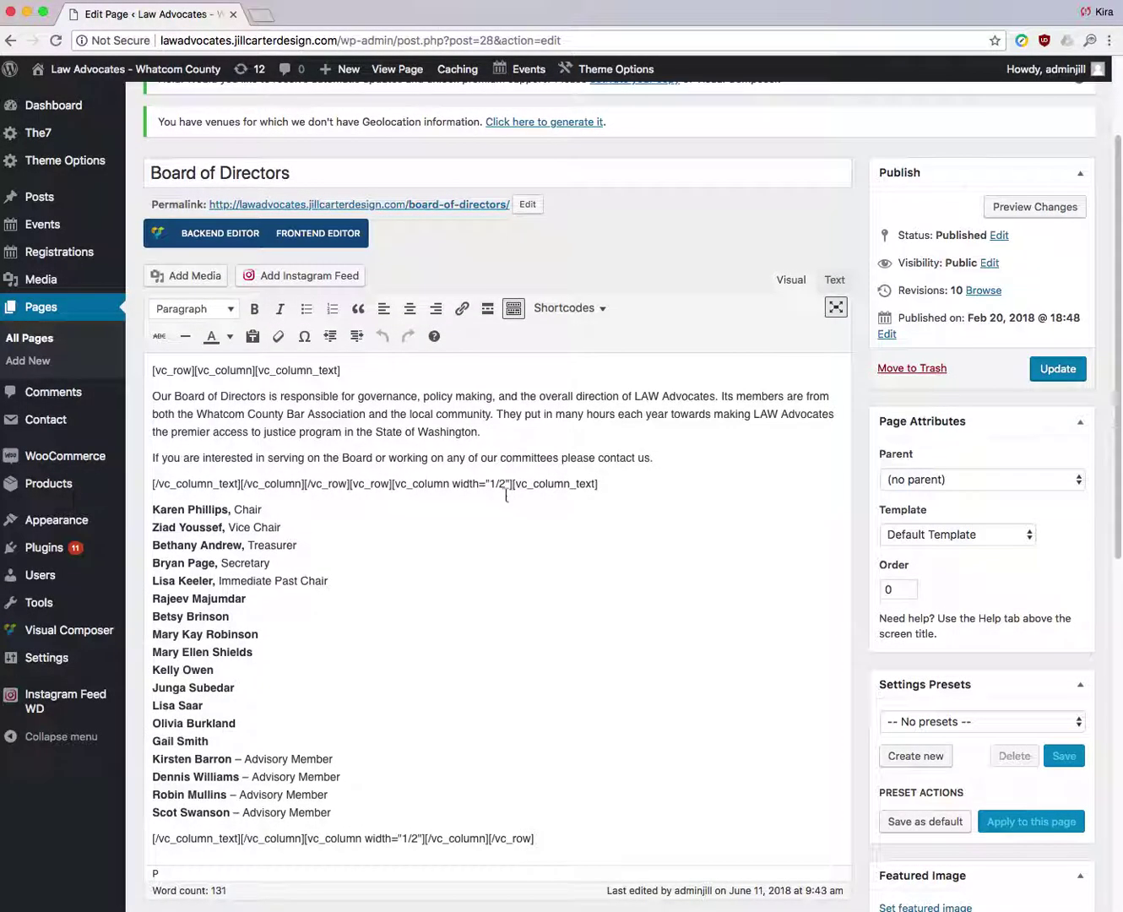
left_click(221, 234)
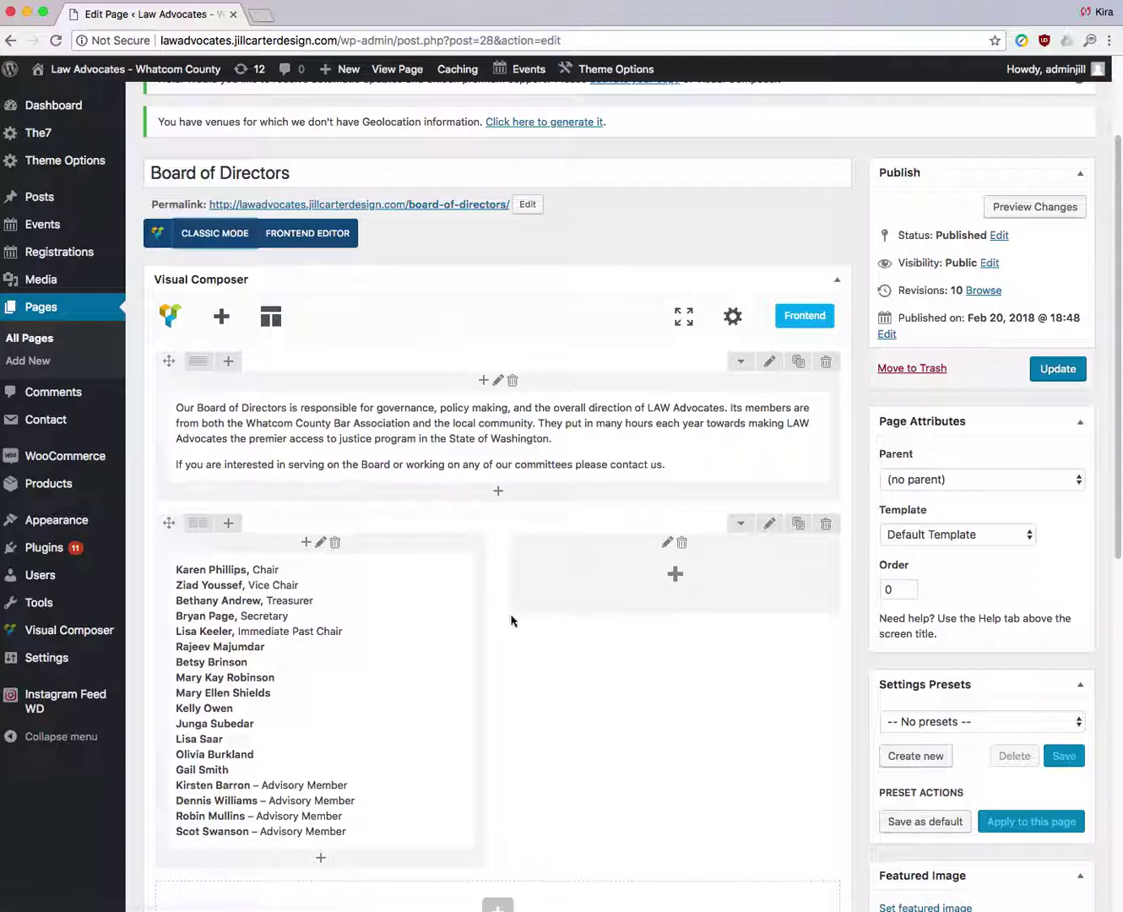
scroll(618, 621, "down", 2)
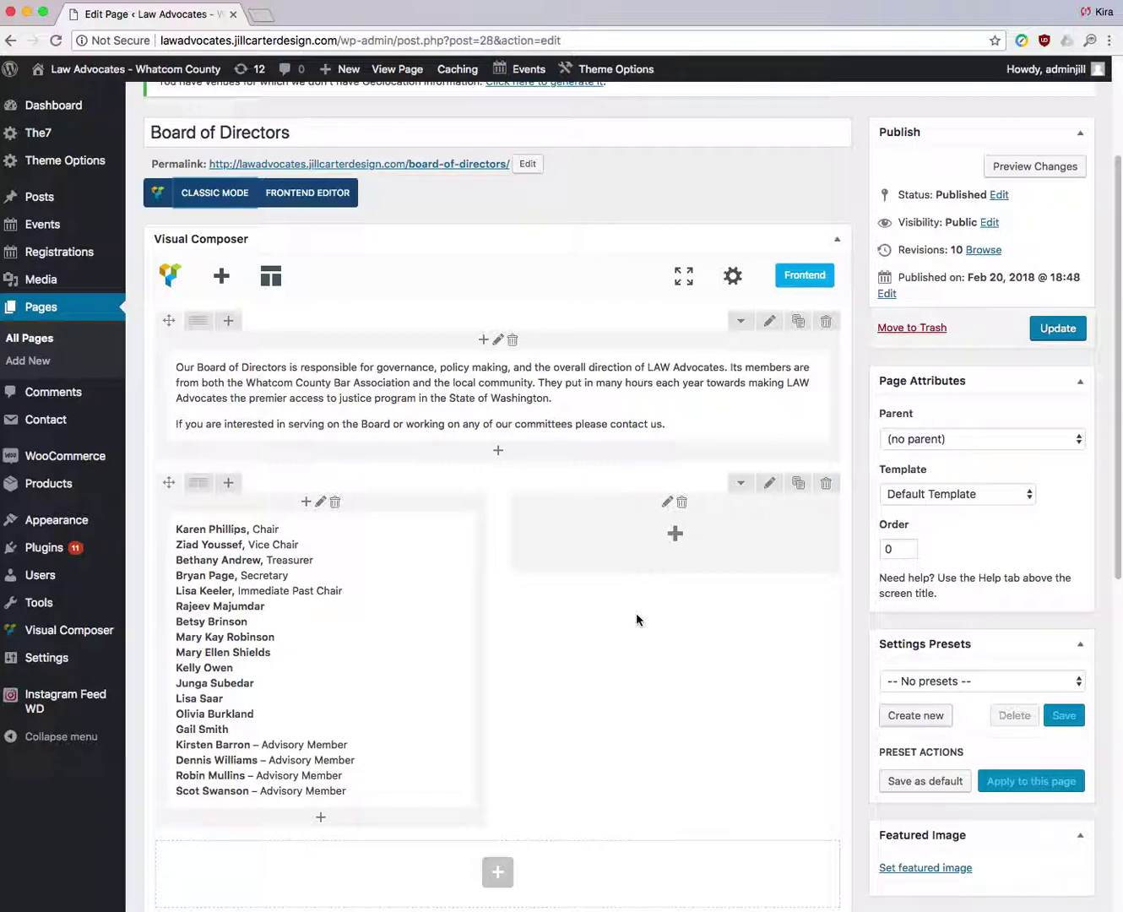
scroll(637, 616, "down", 1)
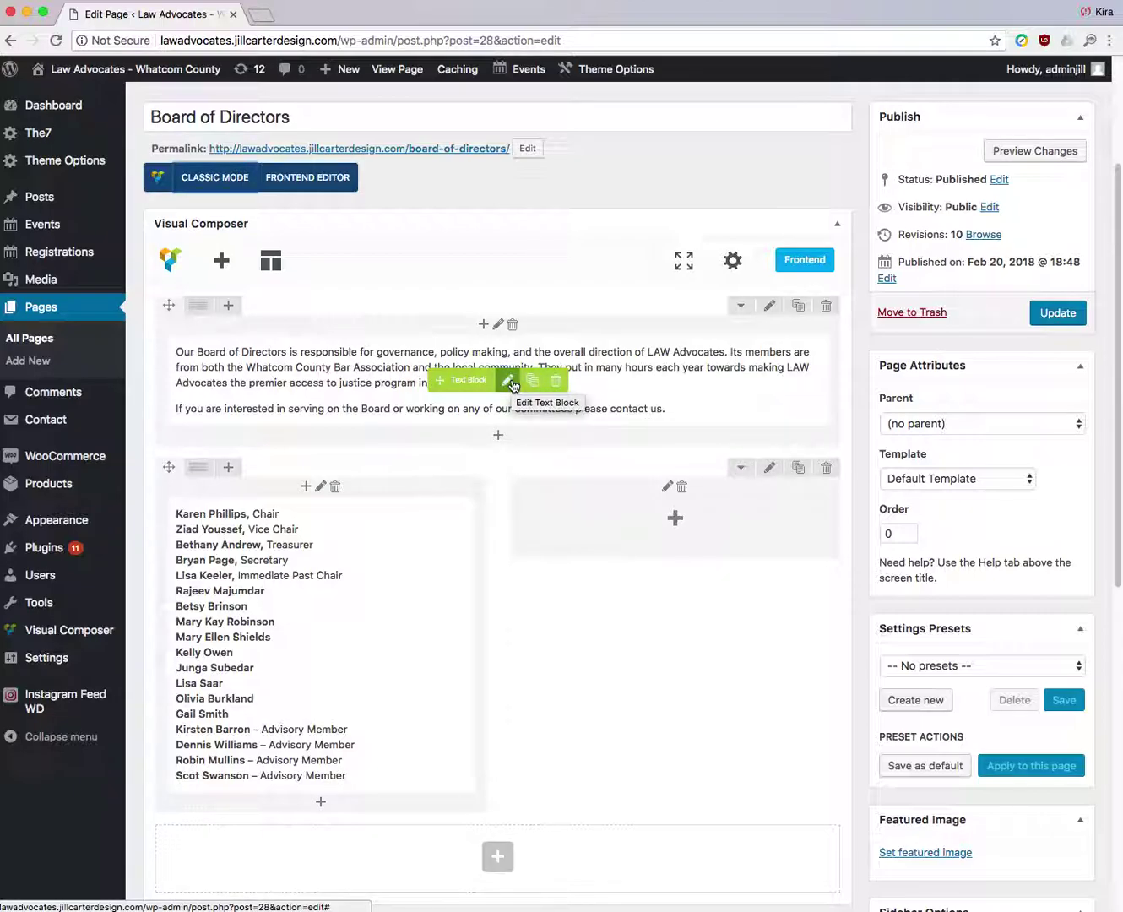
left_click(509, 382)
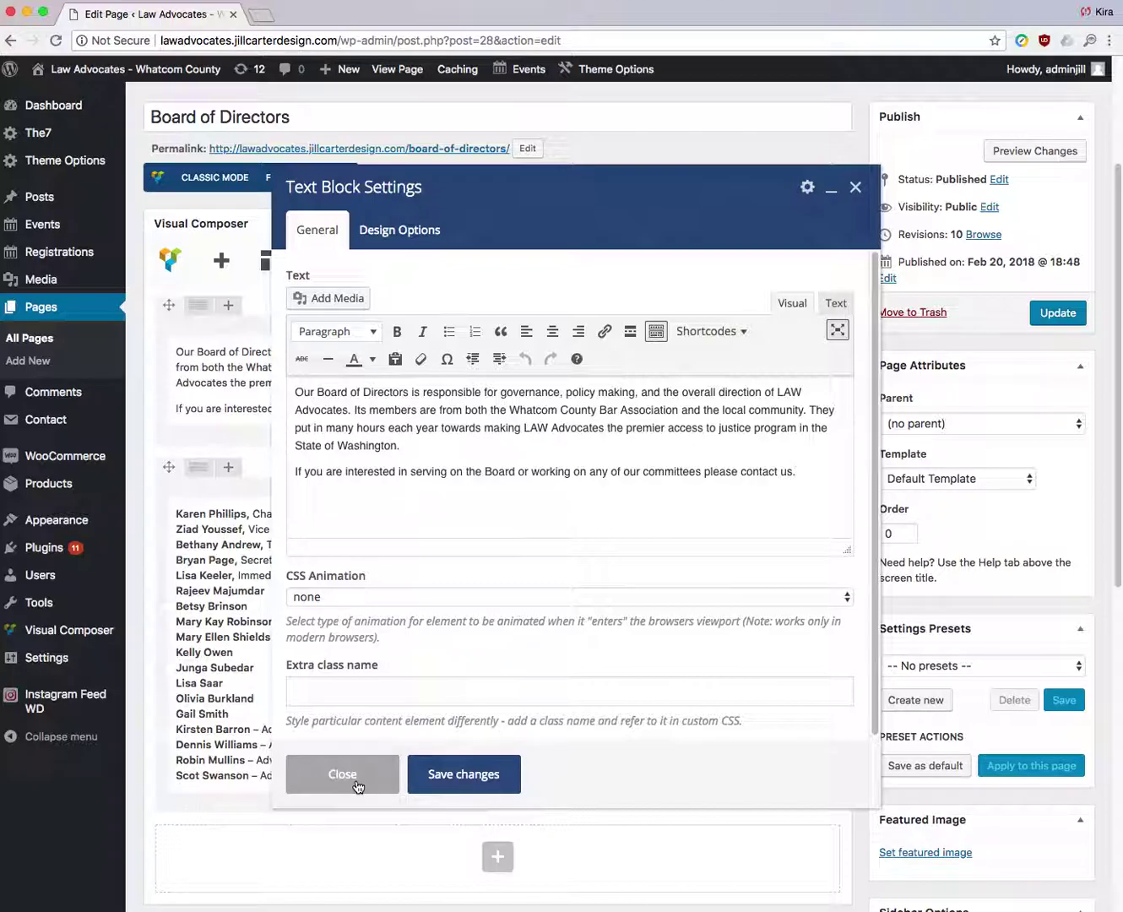
left_click(357, 787)
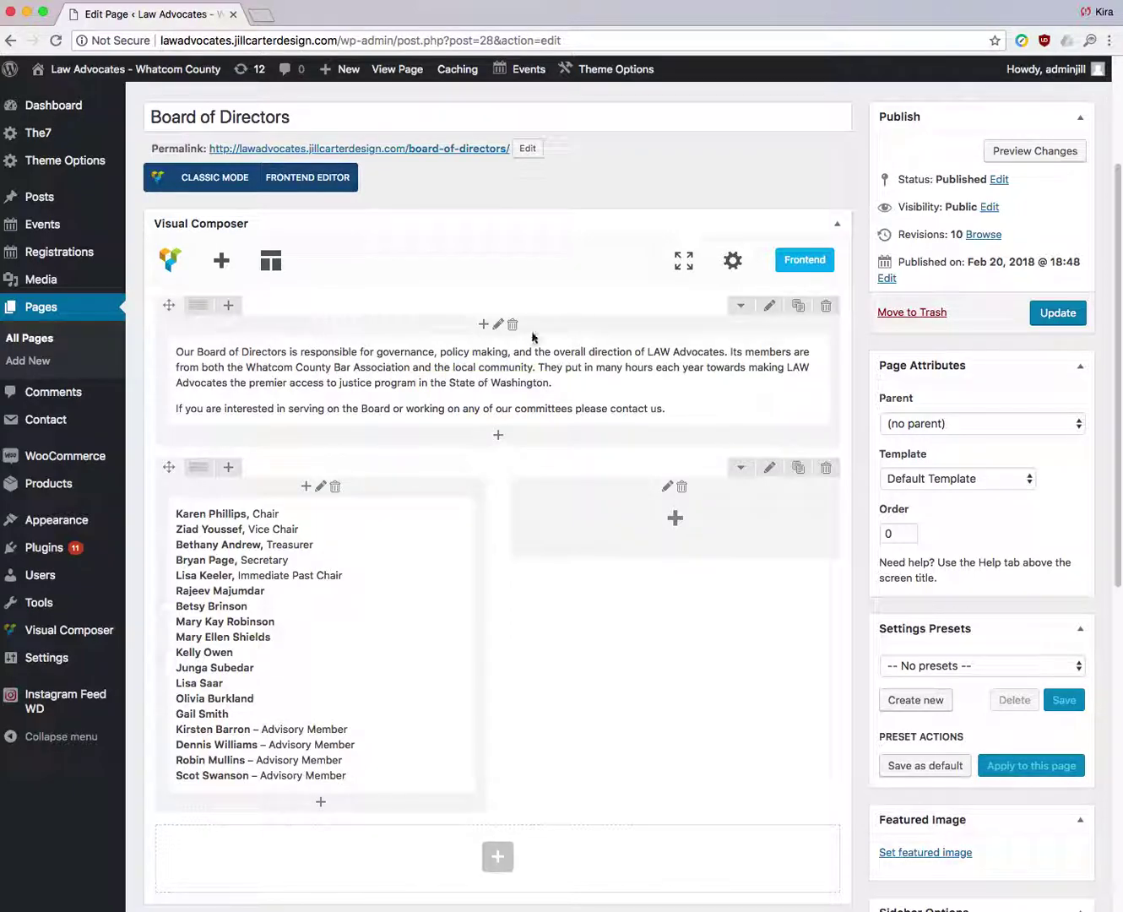
- Add a Single Image element to the empty right column and select its 'thumbnail' size value
scroll(494, 381, "down", 2)
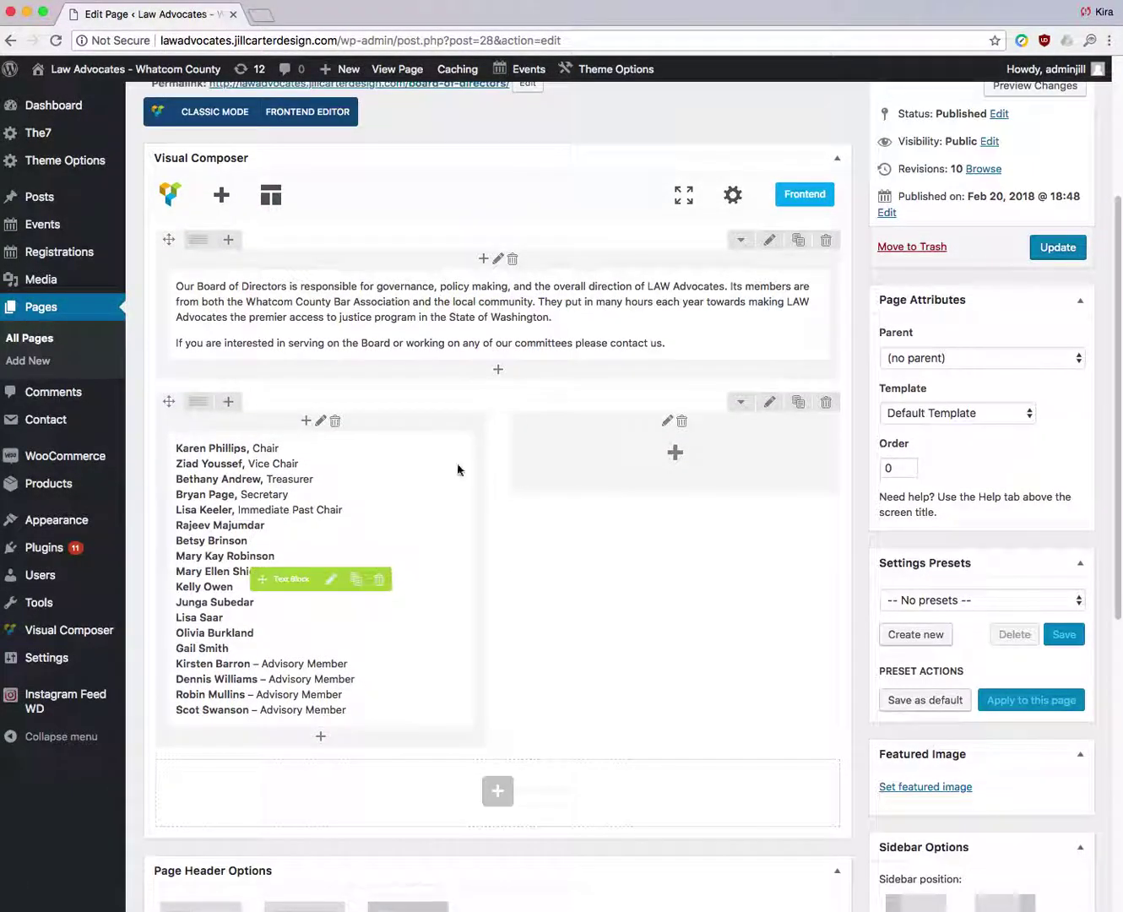
left_click(674, 455)
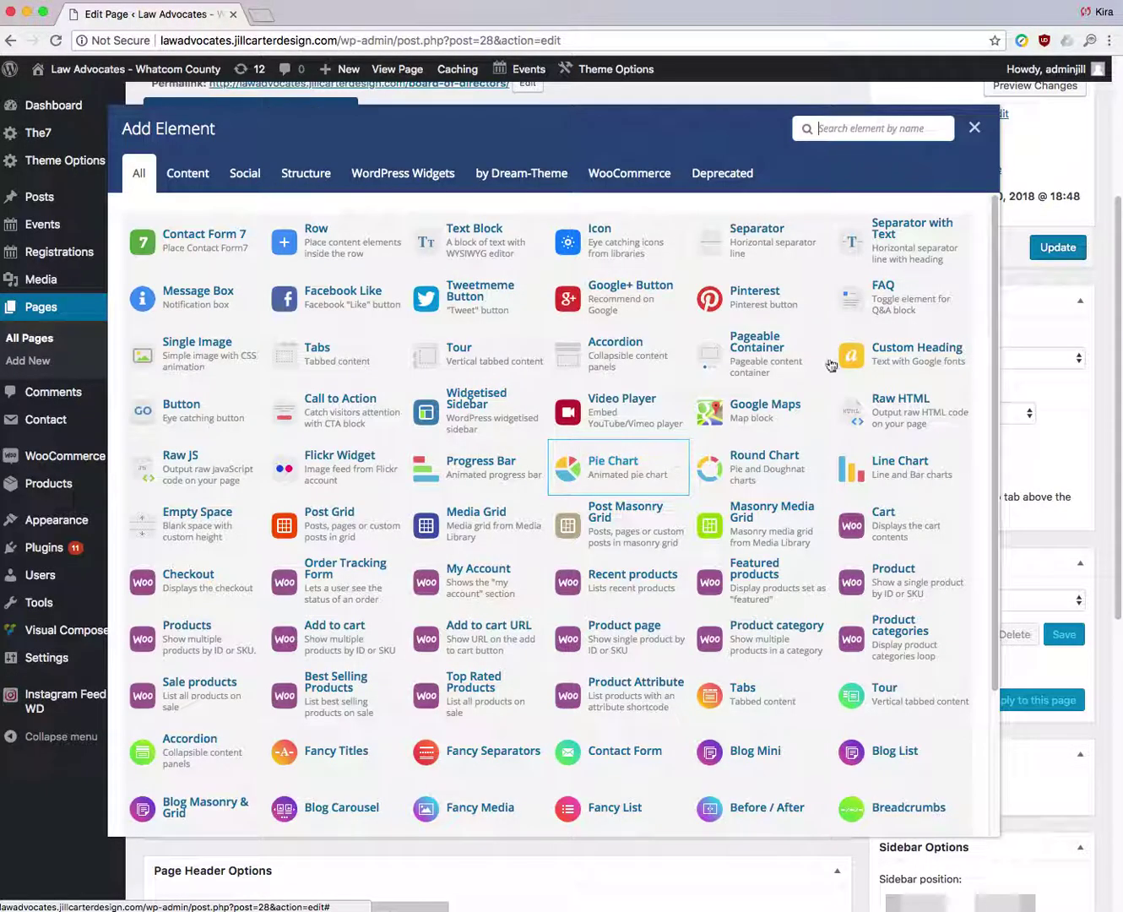
type("imag")
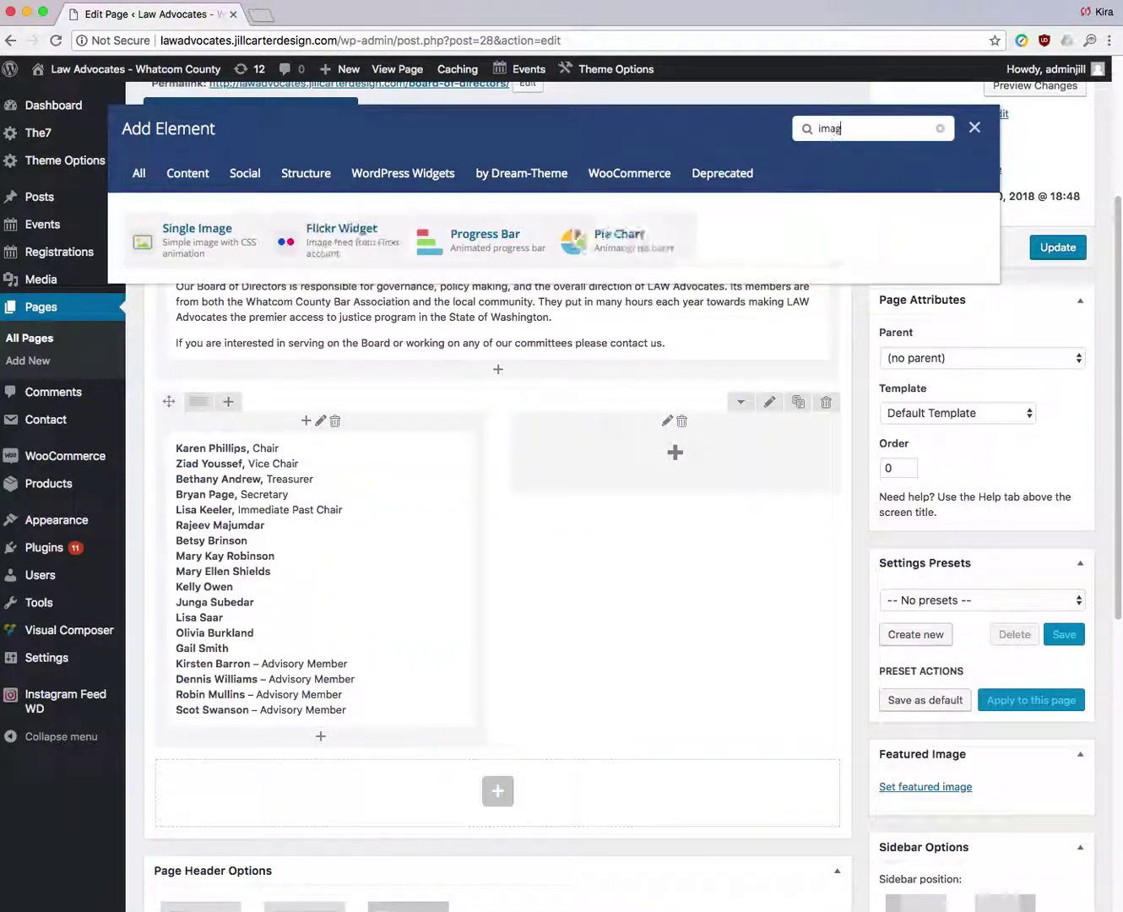
left_click(228, 248)
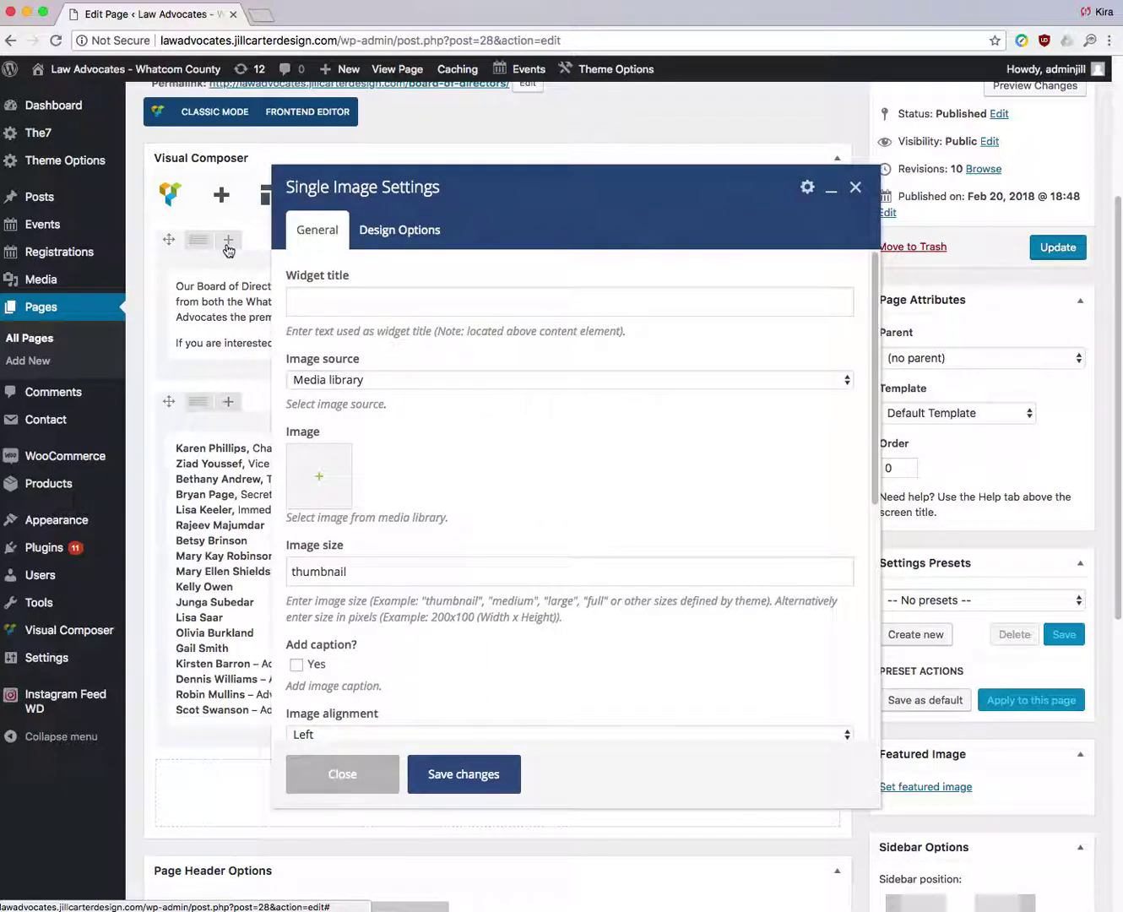
left_click_drag(378, 572, 262, 567)
- Set the image size to 'full' and choose the brick building photo as the image
type("full")
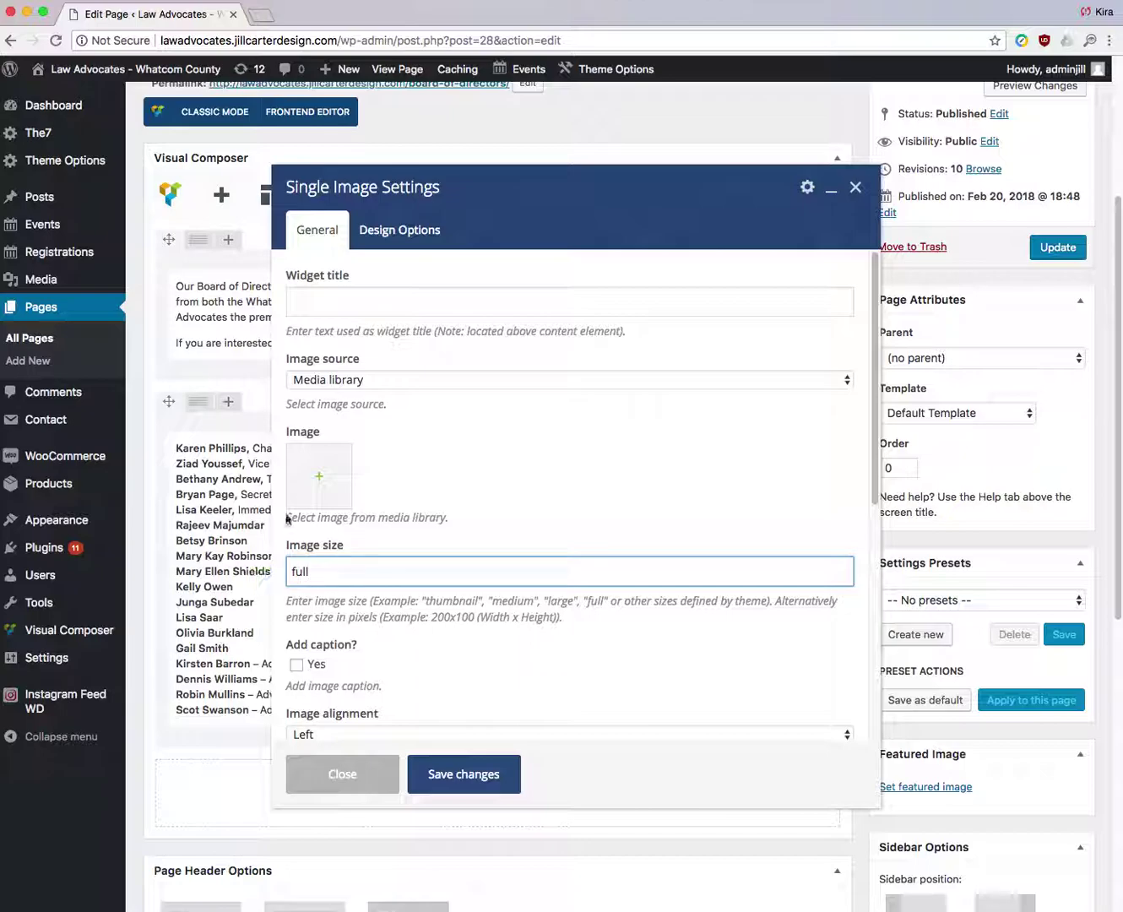
left_click(330, 474)
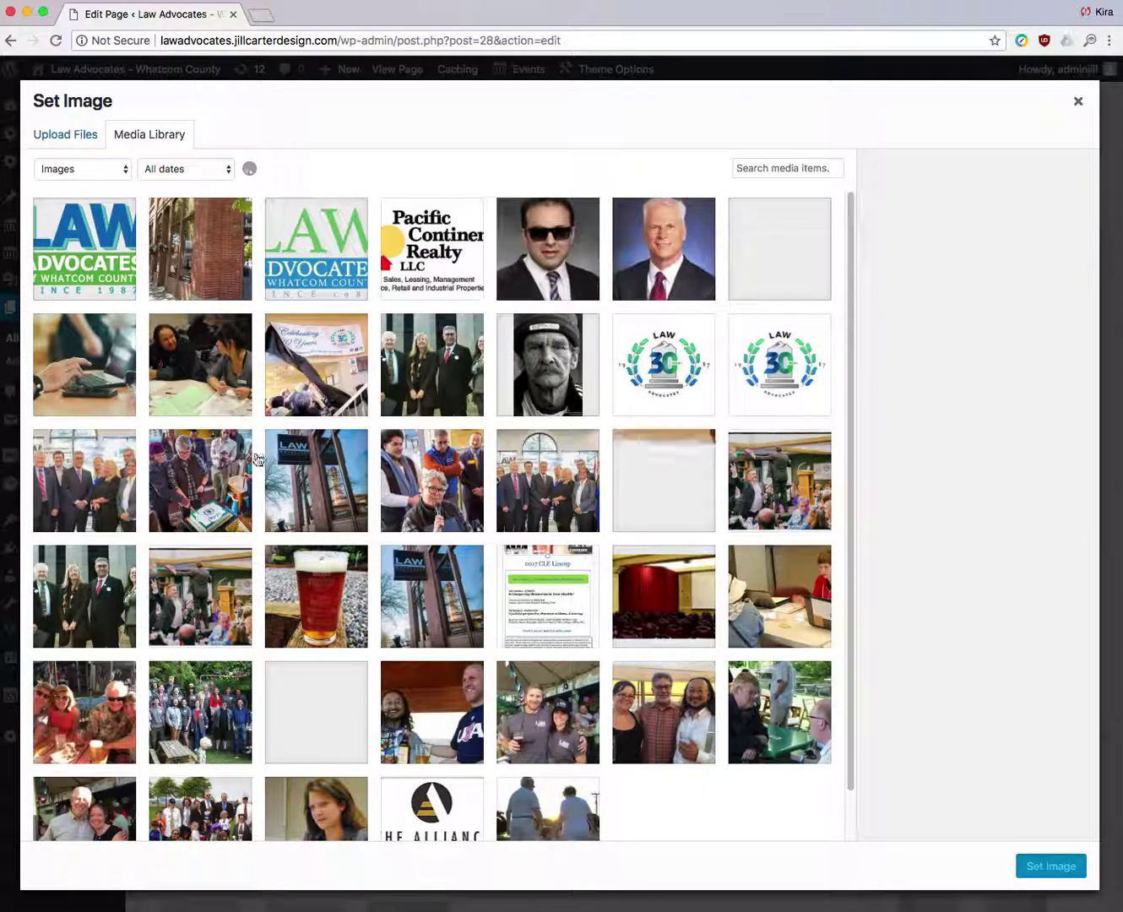
left_click(208, 249)
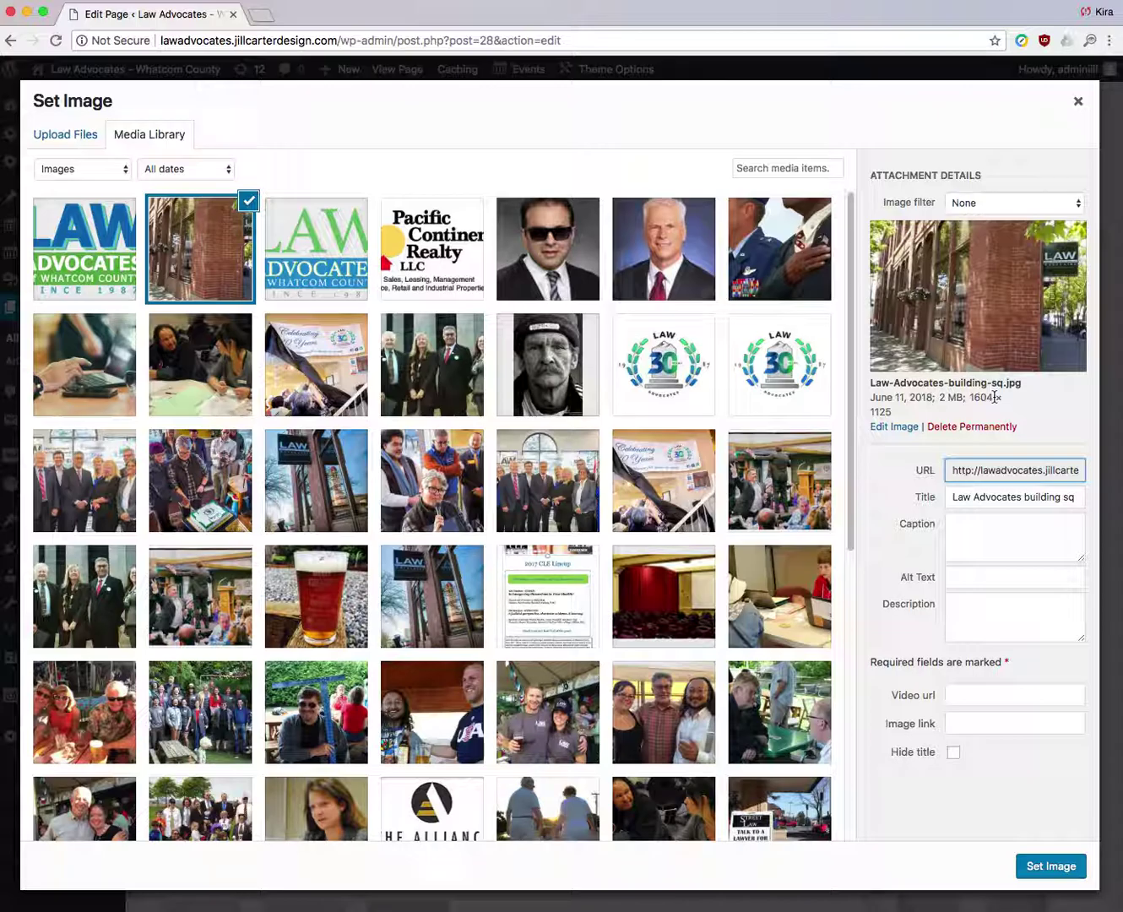
left_click(1055, 867)
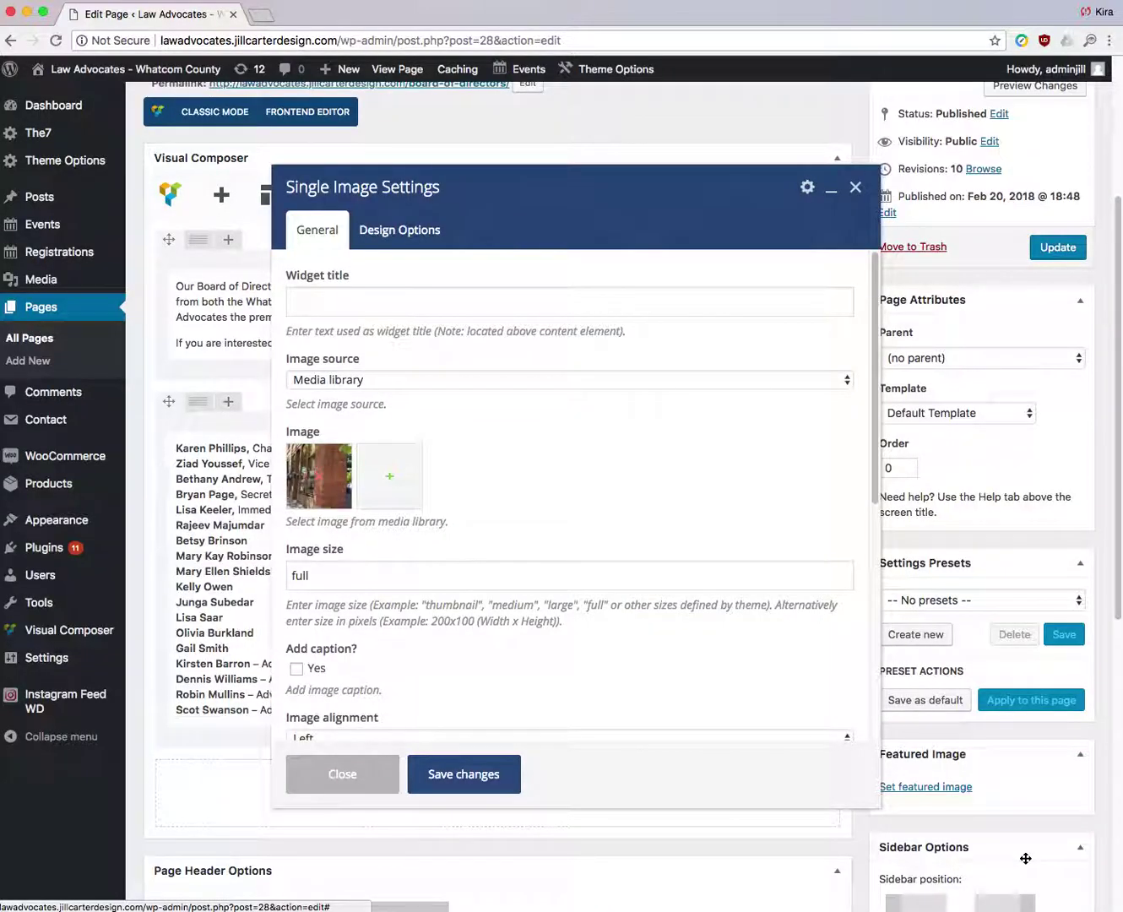
- Turn on captions, caption the photo 'test caption', and save the image settings
scroll(532, 574, "down", 1)
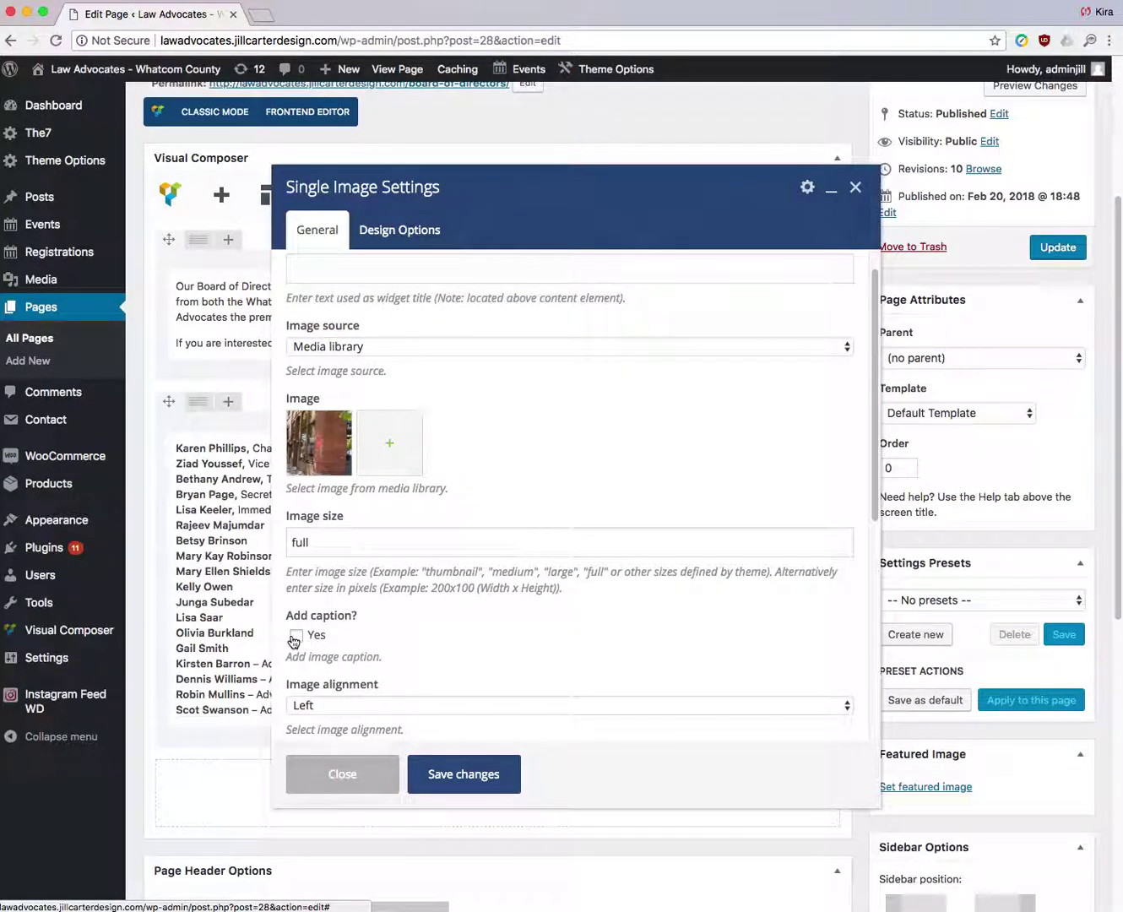
left_click(297, 638)
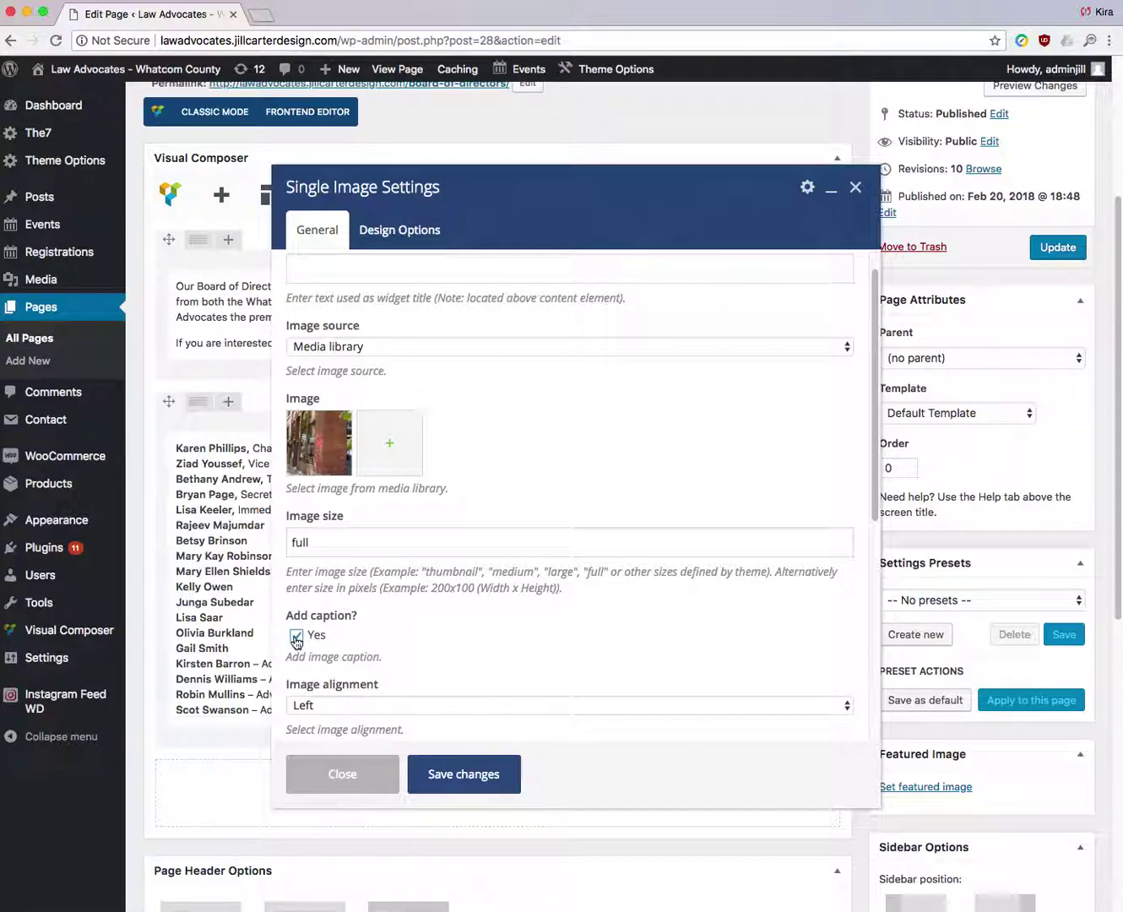
left_click(396, 452)
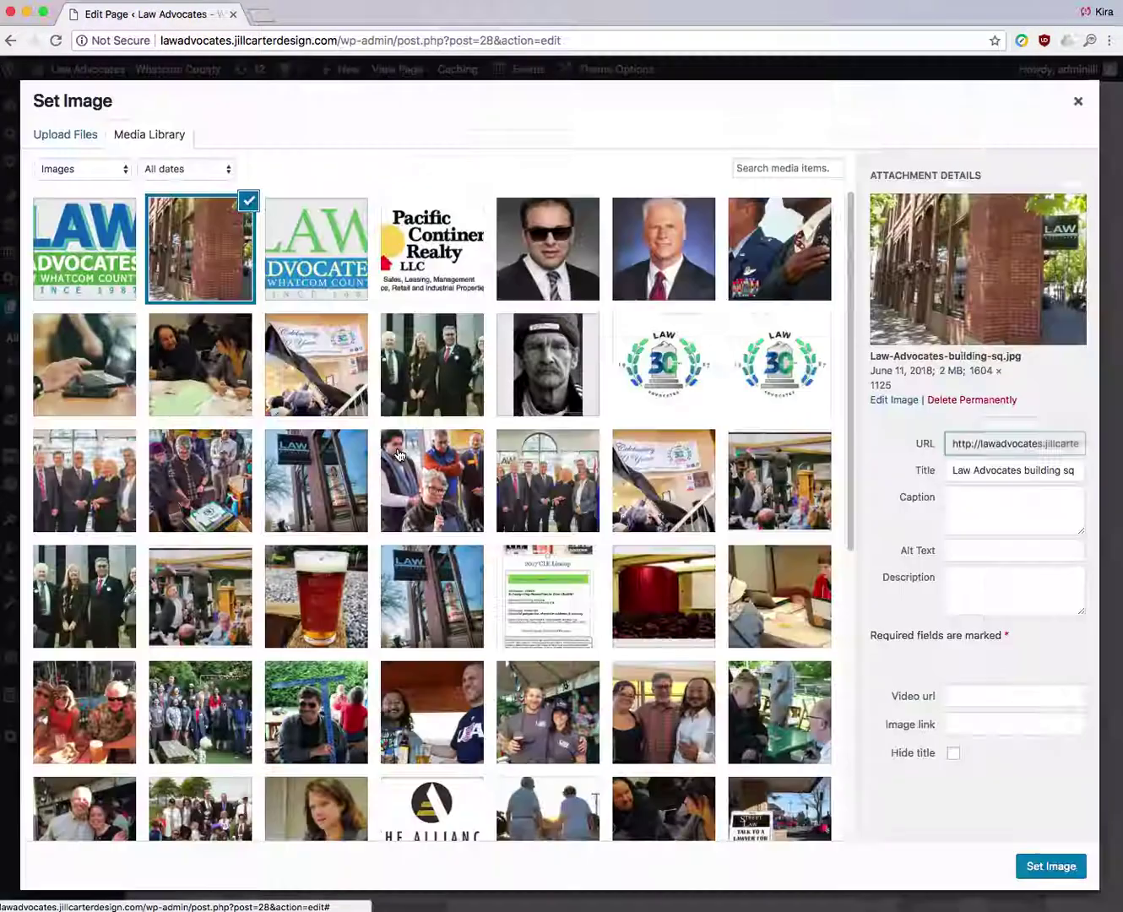
left_click(986, 528)
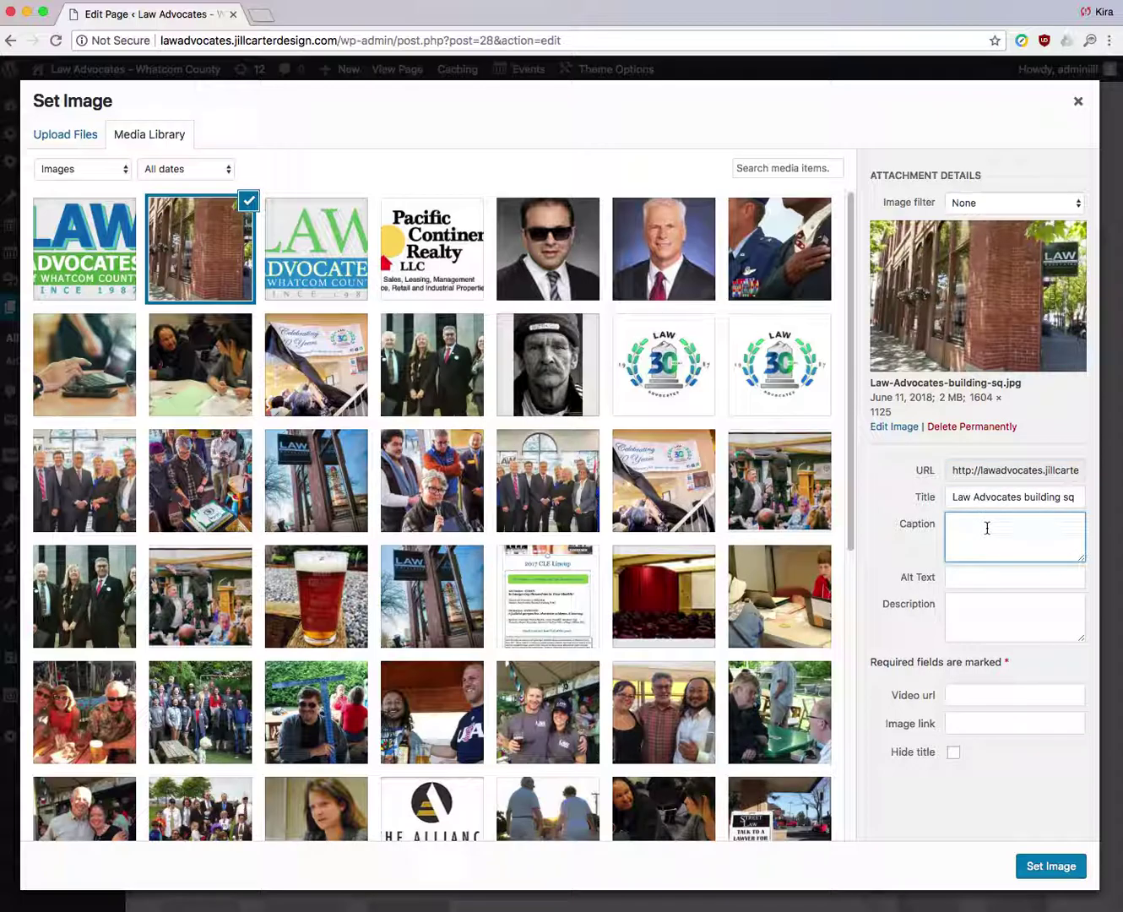
type("test caption")
left_click(1051, 864)
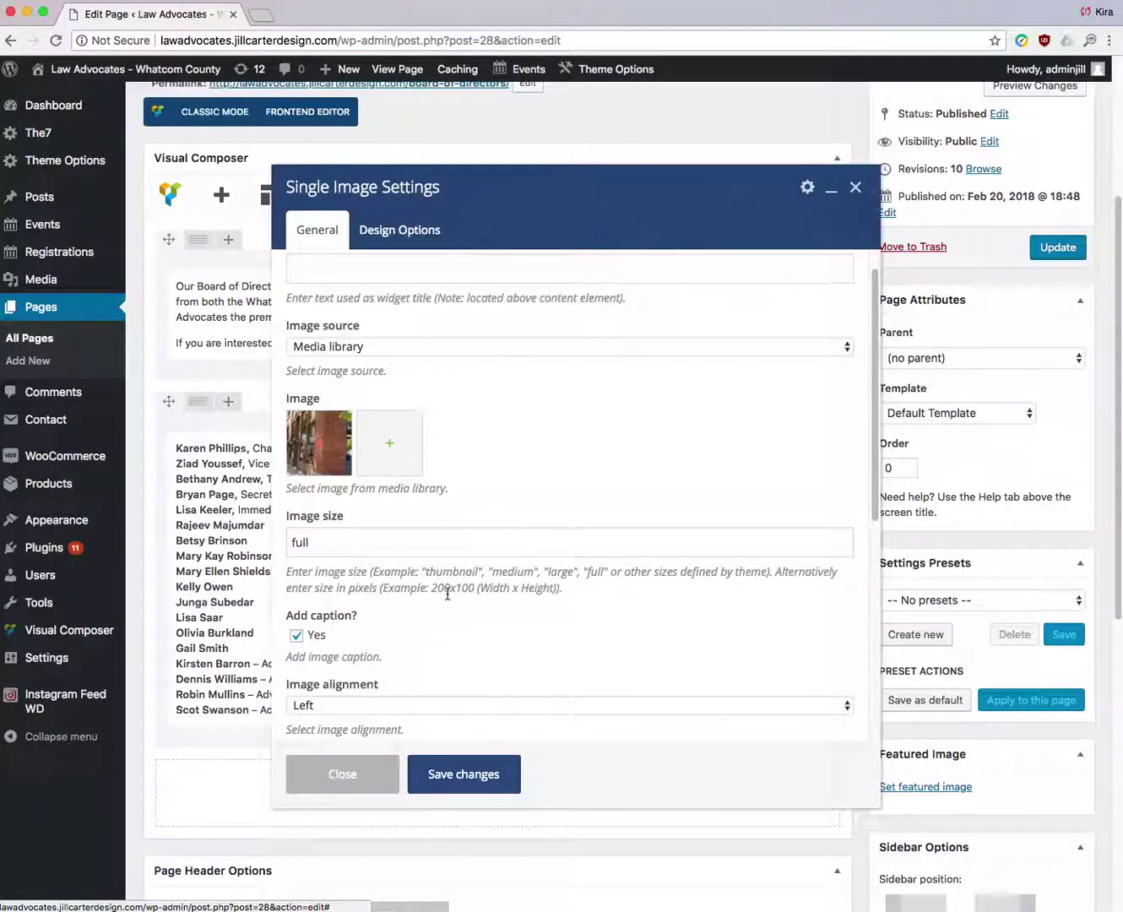
scroll(600, 535, "down", 3)
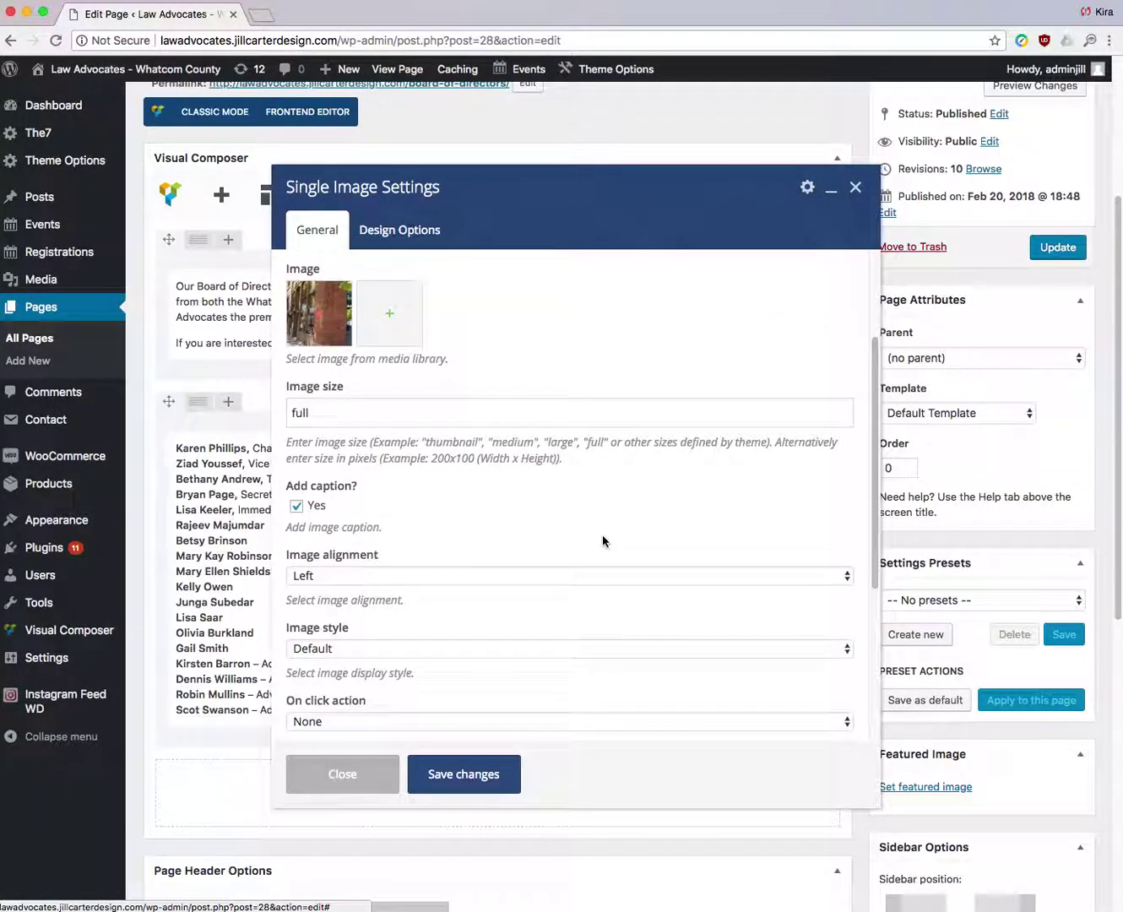
left_click(503, 787)
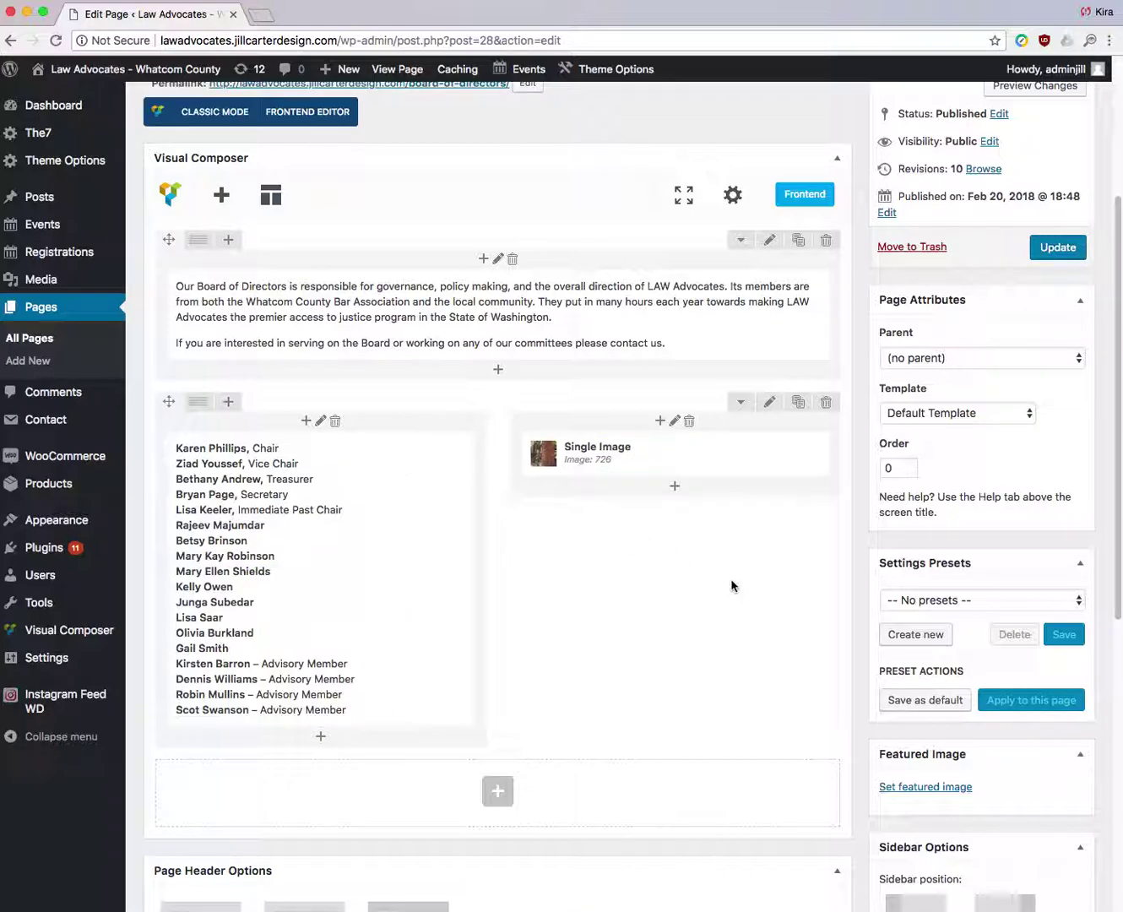
scroll(729, 258, "up", 2)
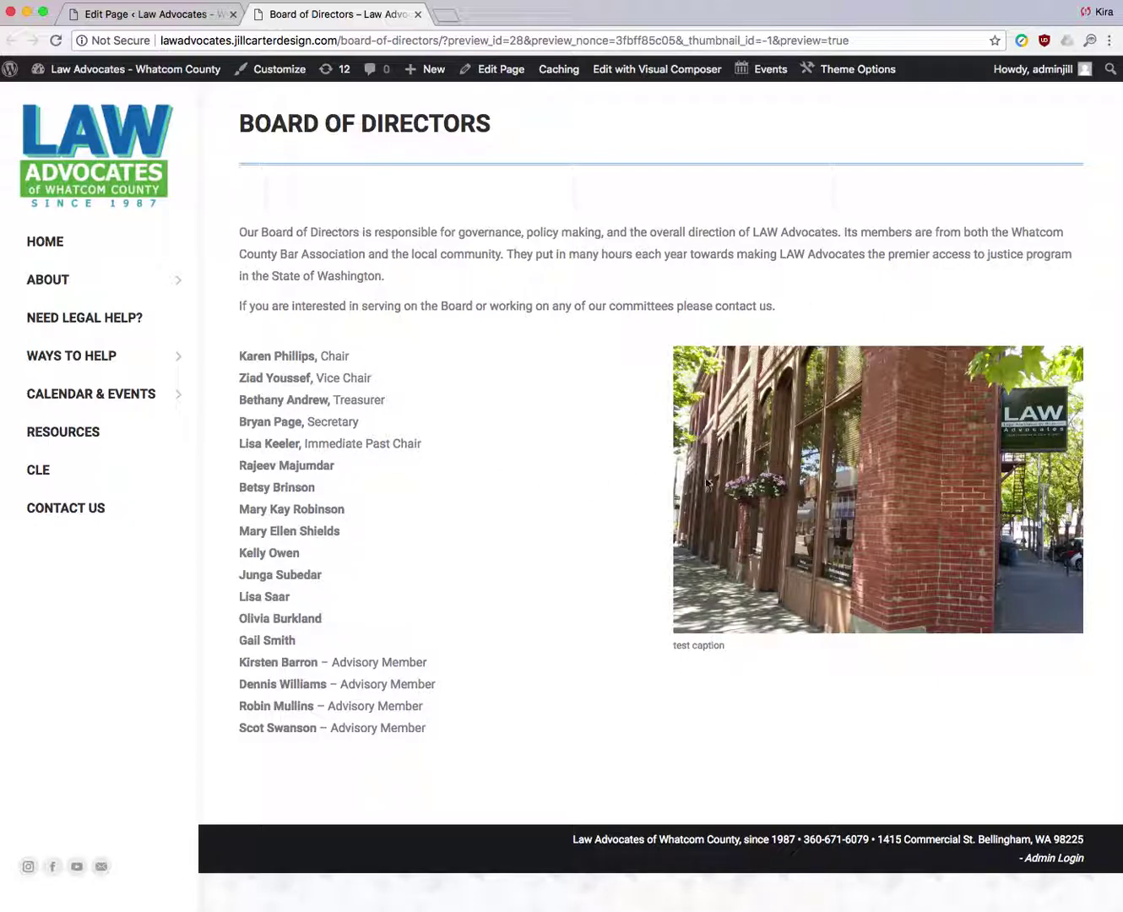
- Widen the browser to view the page preview, then return to the page editor
left_click_drag(1113, 905, 1120, 909)
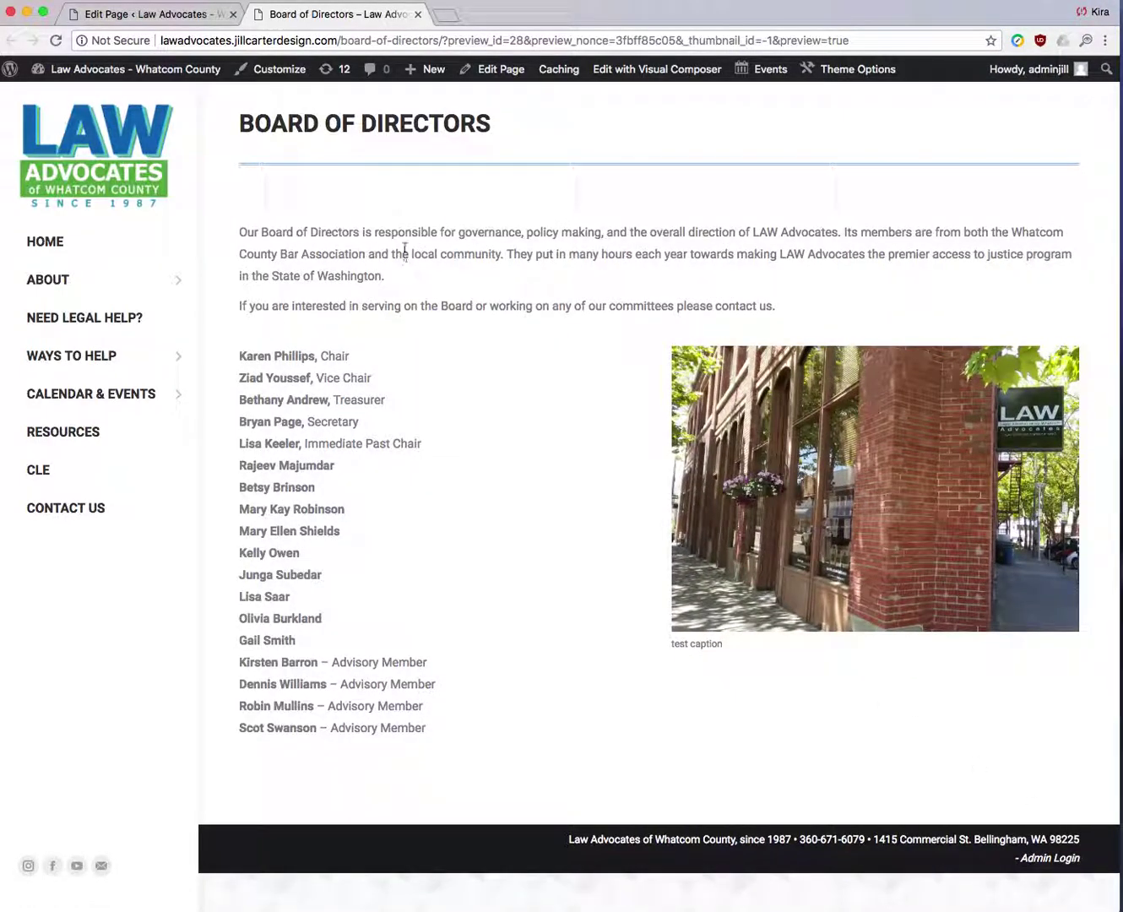
left_click(168, 16)
- Clone the member list text block and move the copy into the right column beneath the image
scroll(550, 236, "down", 2)
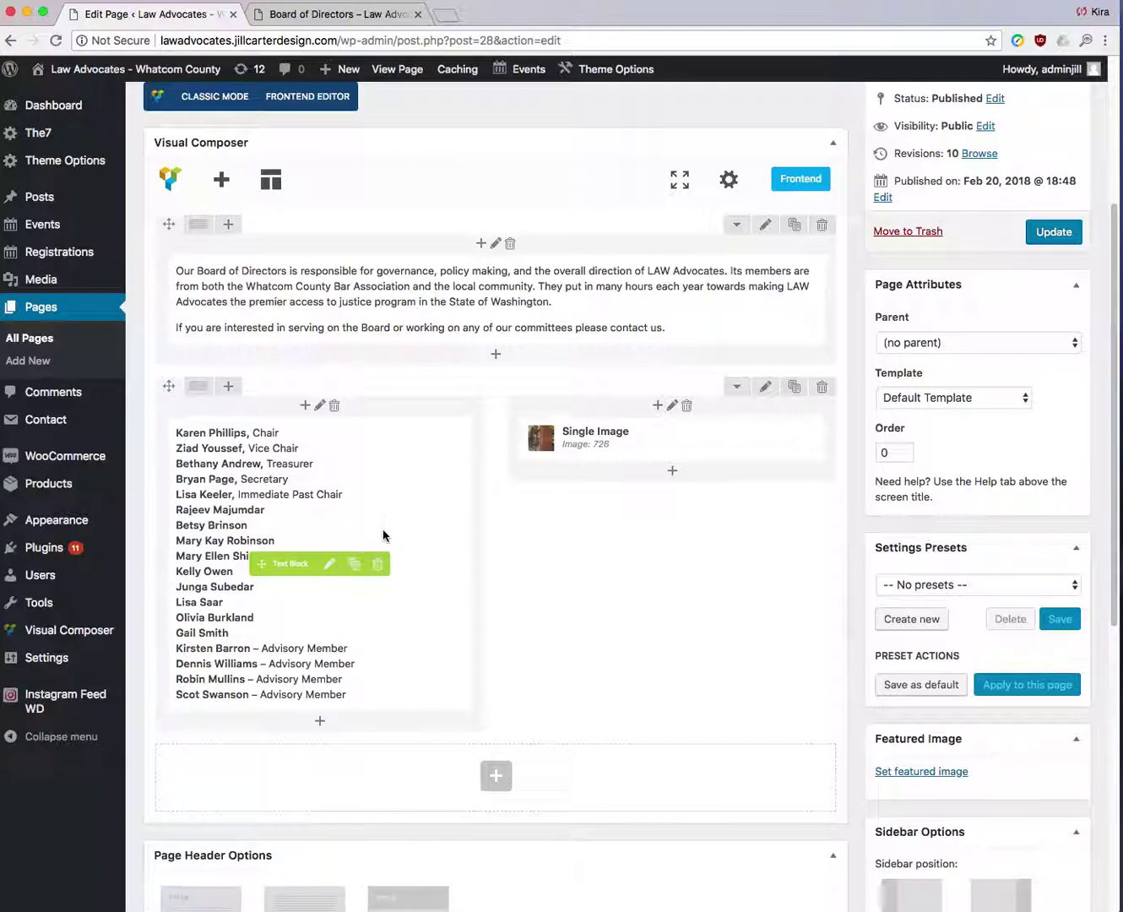
left_click(354, 564)
scroll(371, 556, "down", 3)
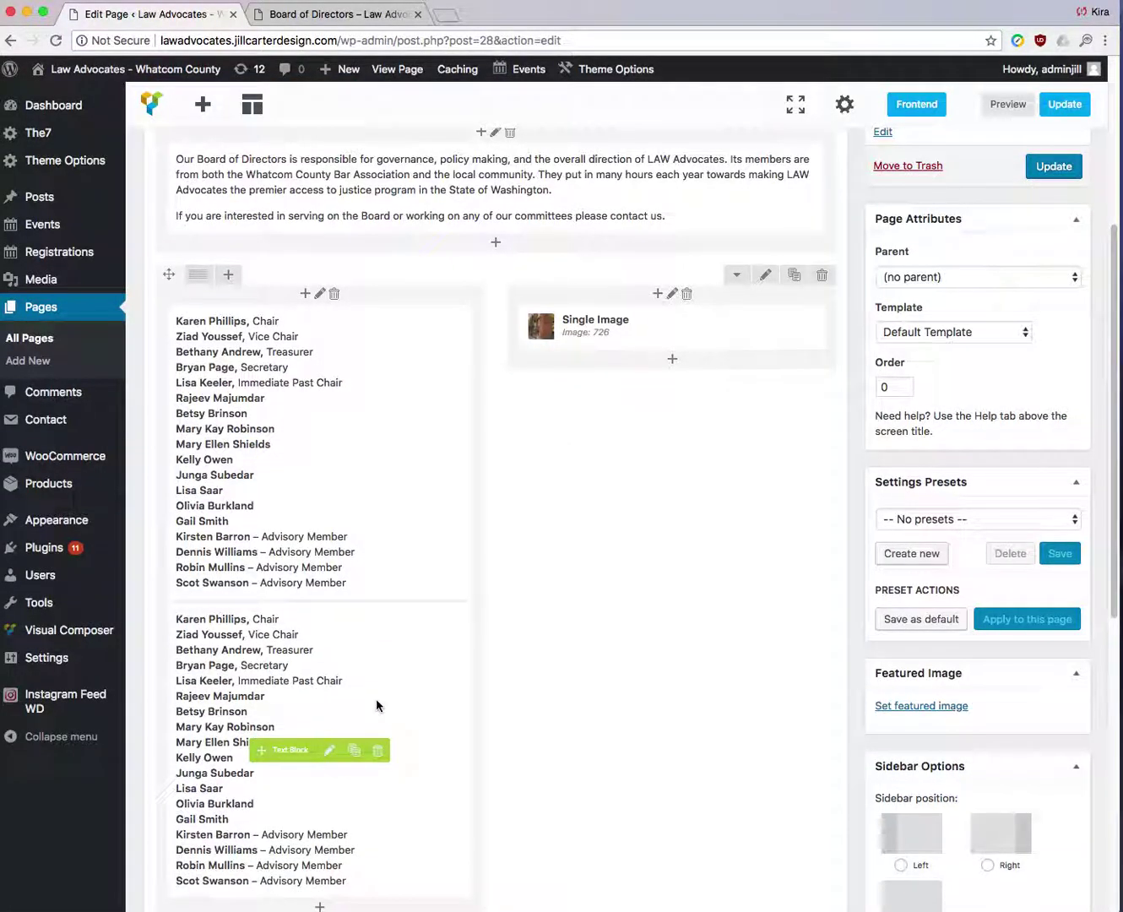
mouse_move(260, 750)
left_mouse_down()
mouse_move(508, 532)
mouse_move(640, 321)
mouse_move(627, 645)
left_mouse_up()
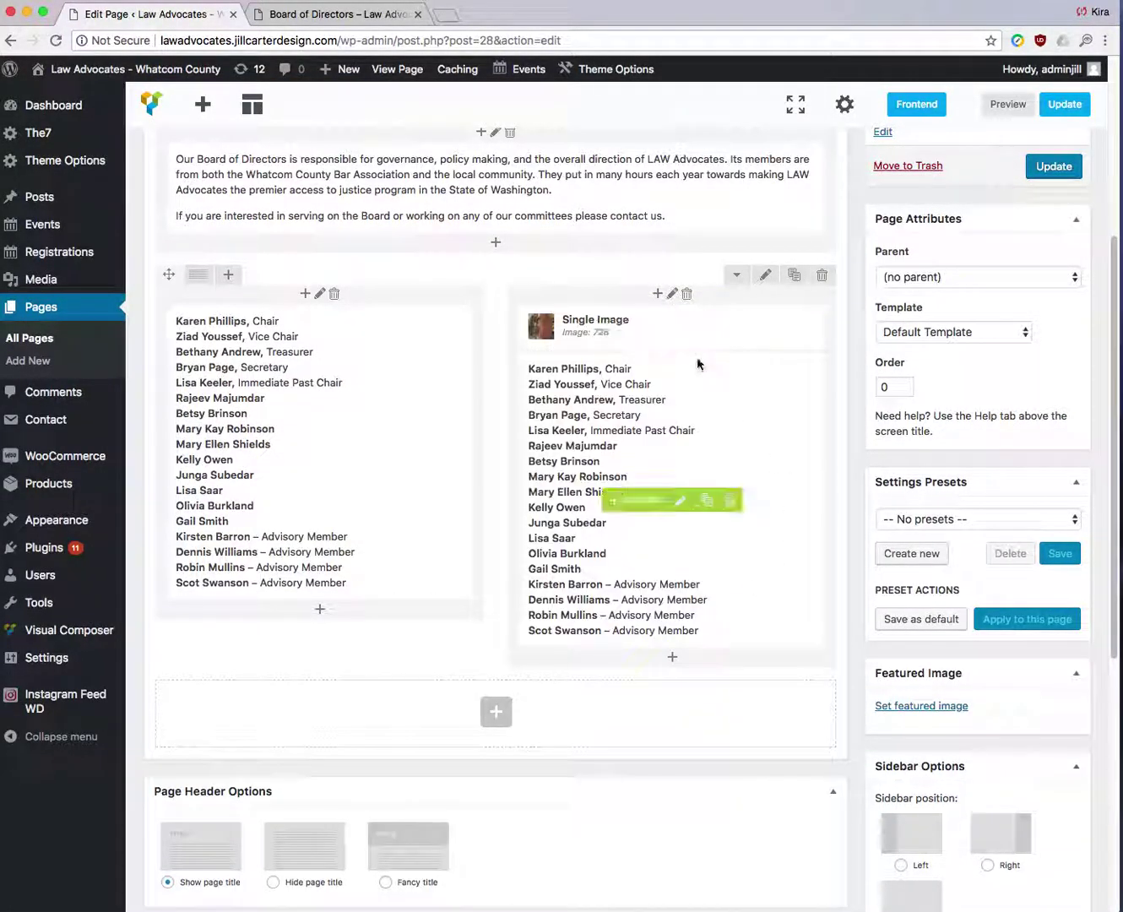
scroll(696, 365, "up", 1)
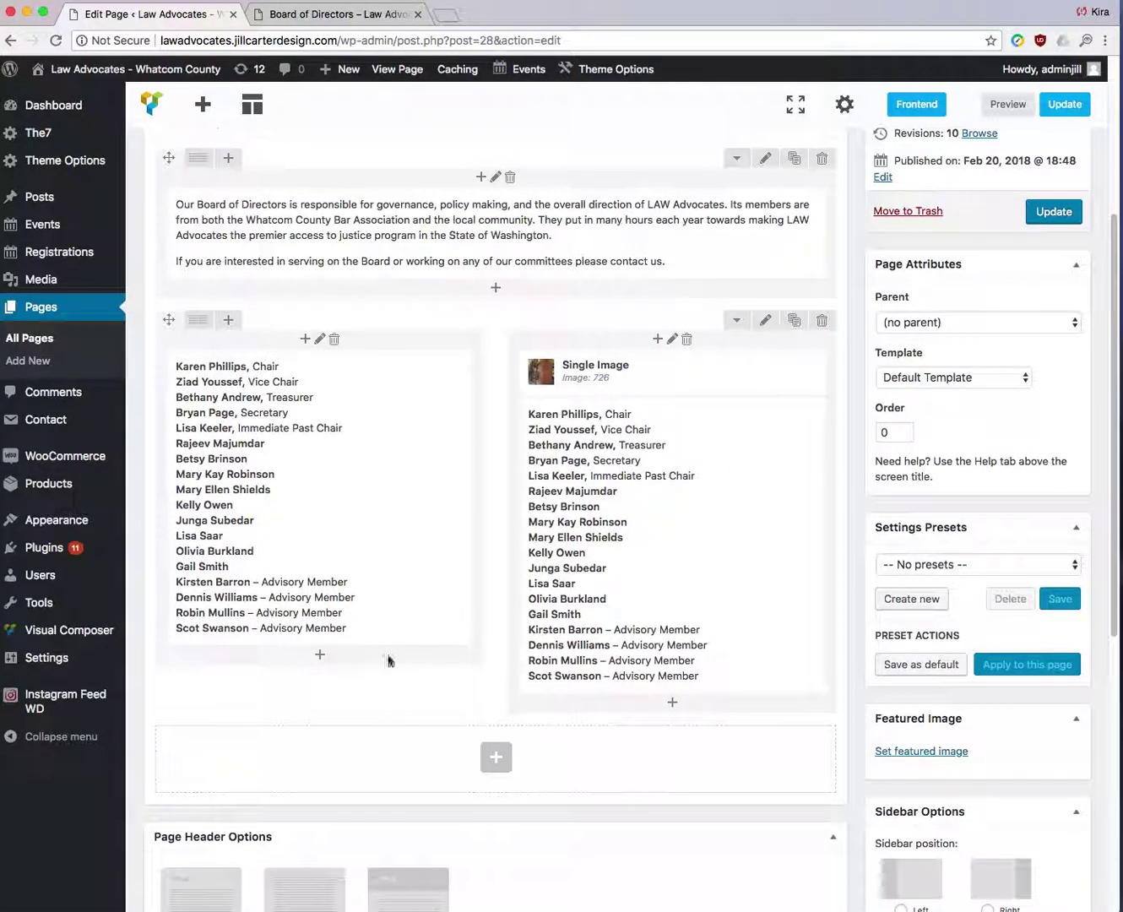
- Add a Separator with default settings beneath the member list in the left column
left_click(321, 656)
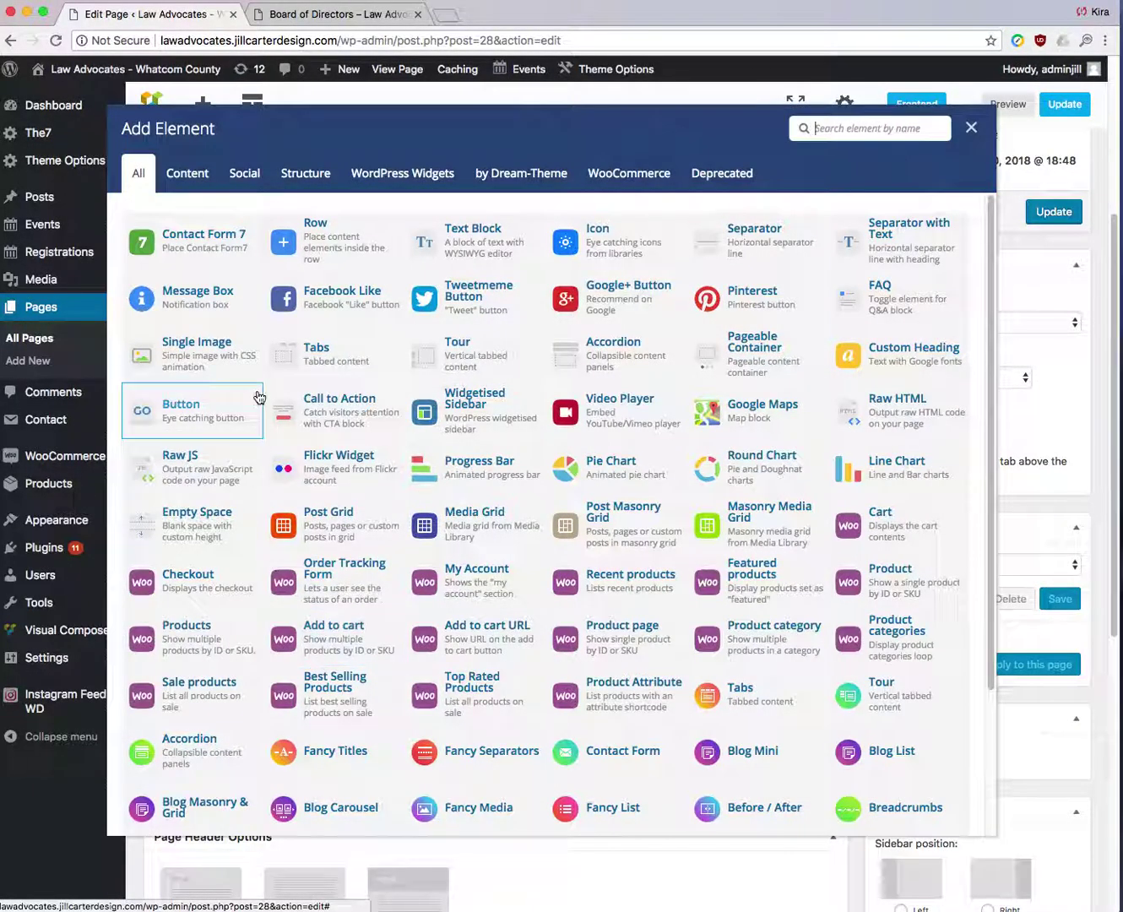
left_click(874, 138)
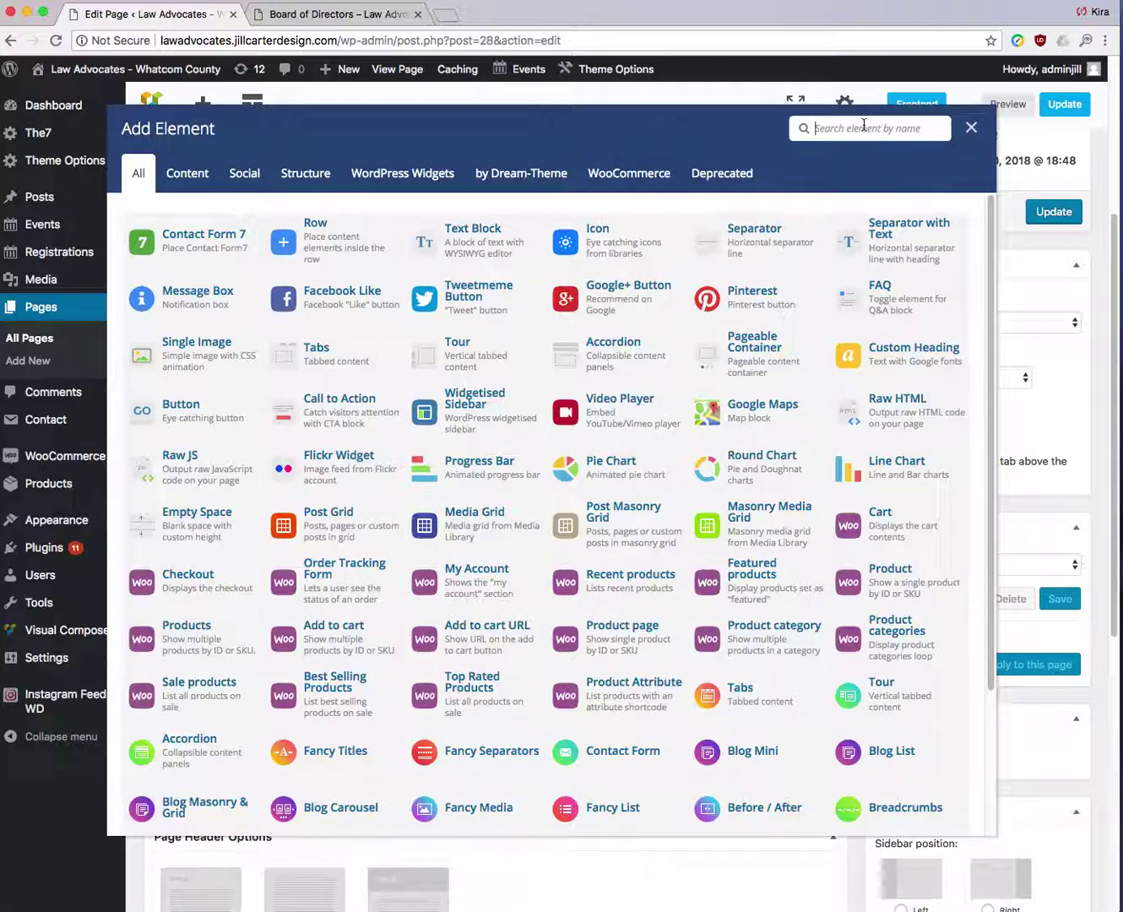
left_click(776, 241)
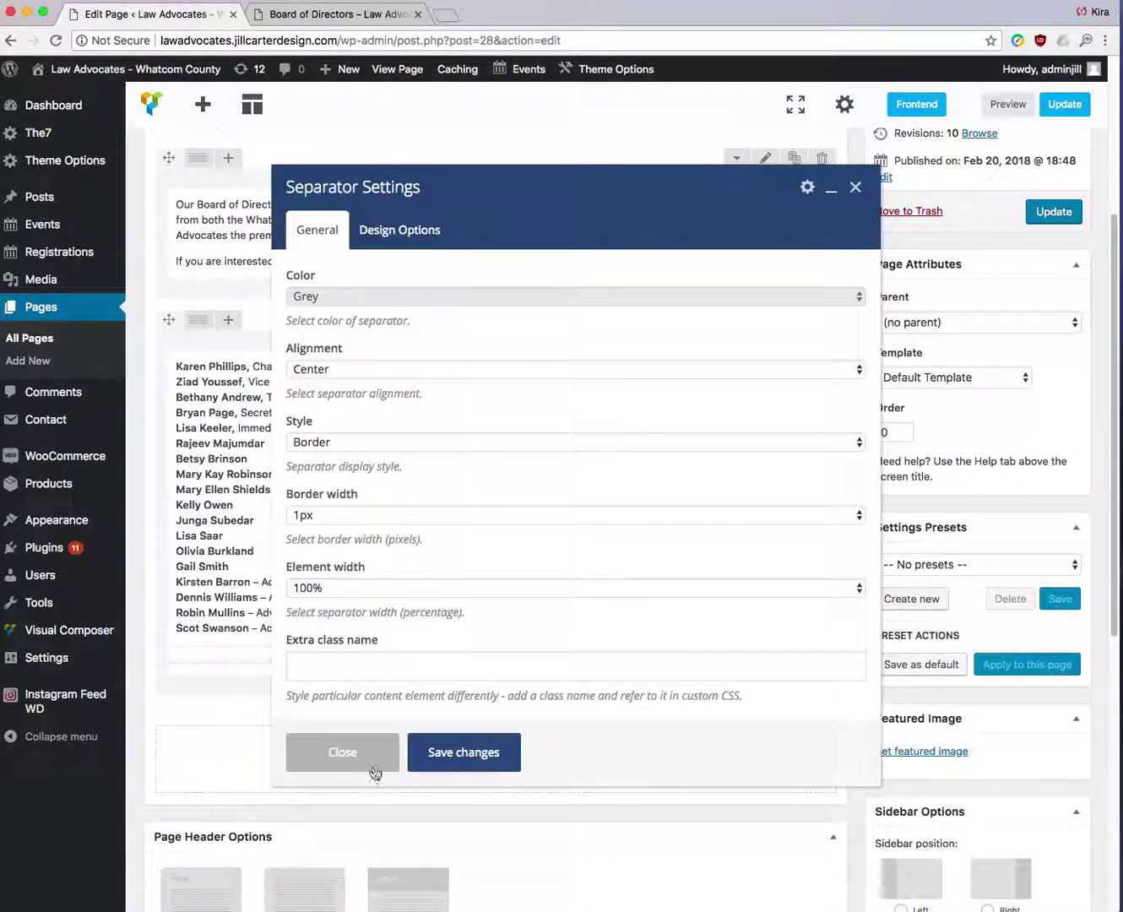
left_click(374, 770)
scroll(773, 408, "down", 1)
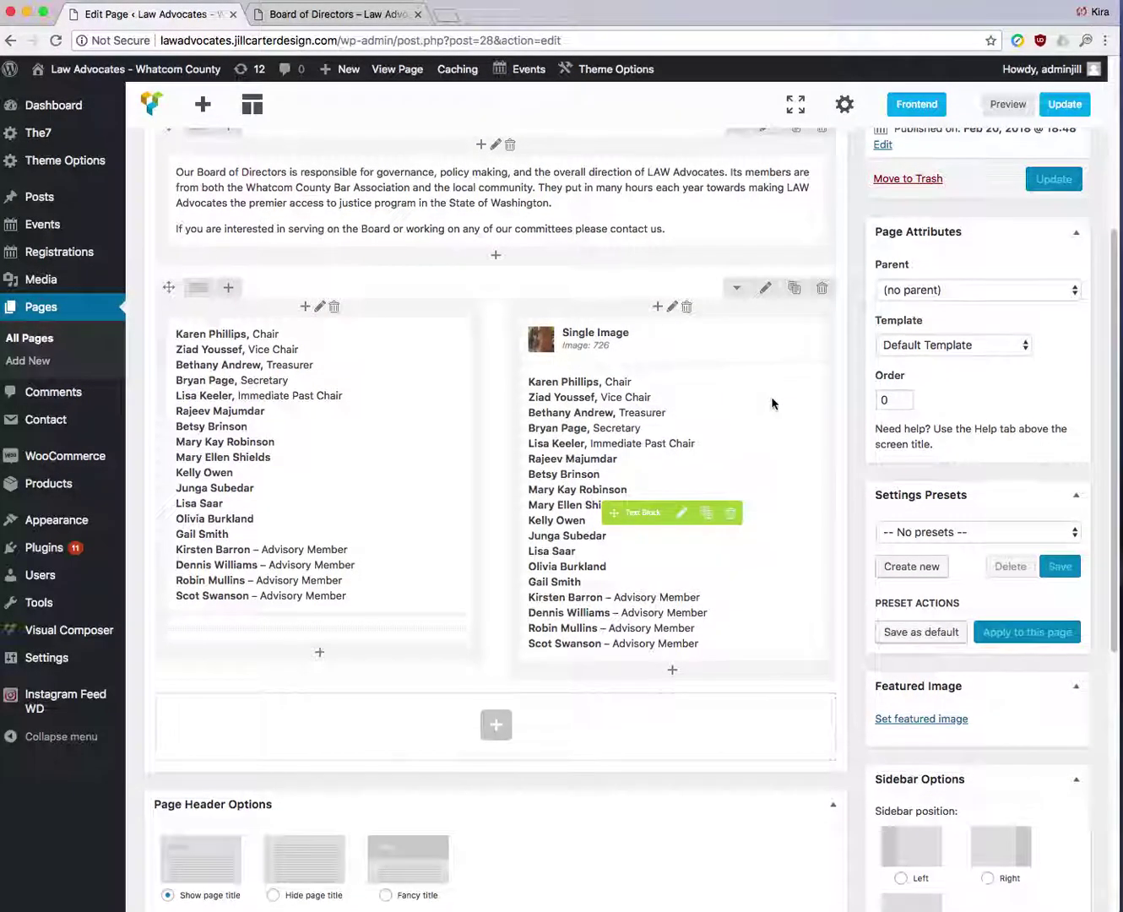
scroll(771, 396, "up", 3)
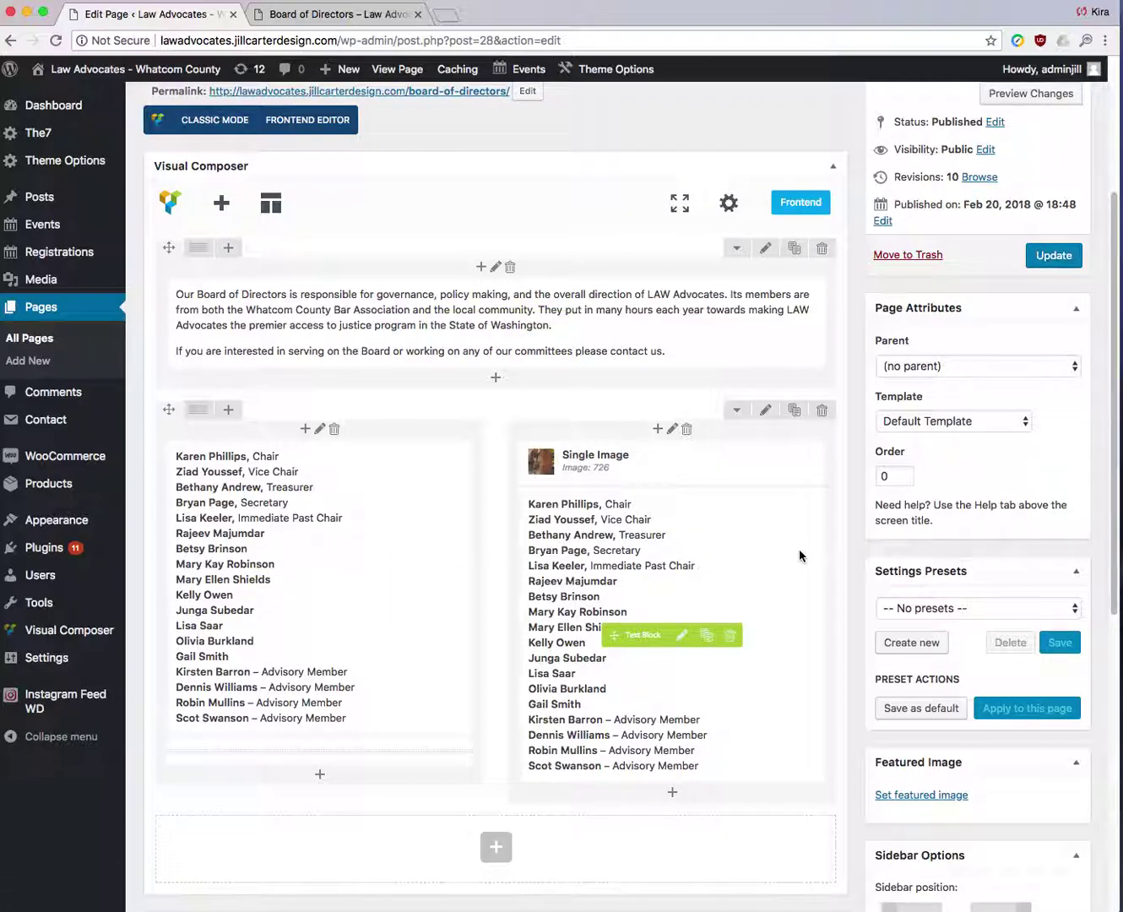
scroll(798, 550, "down", 2)
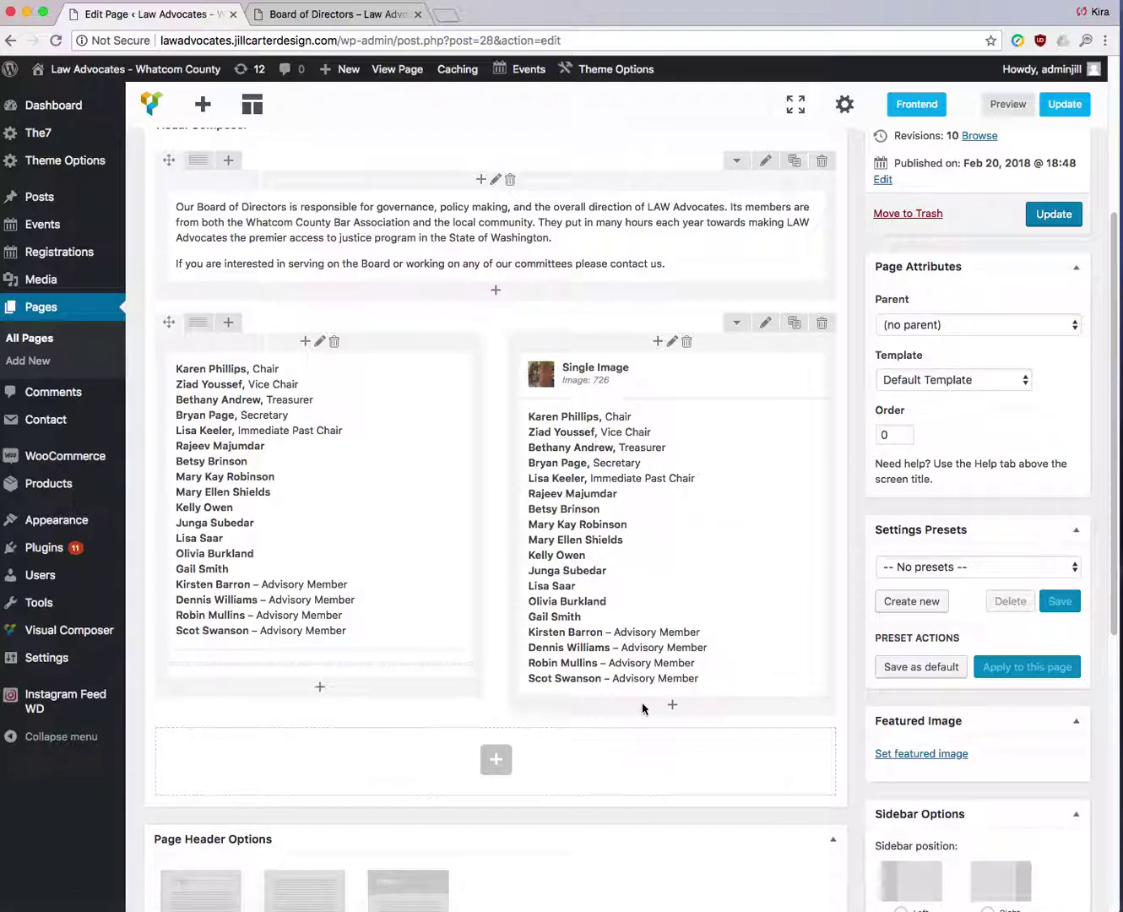
scroll(742, 502, "down", 2)
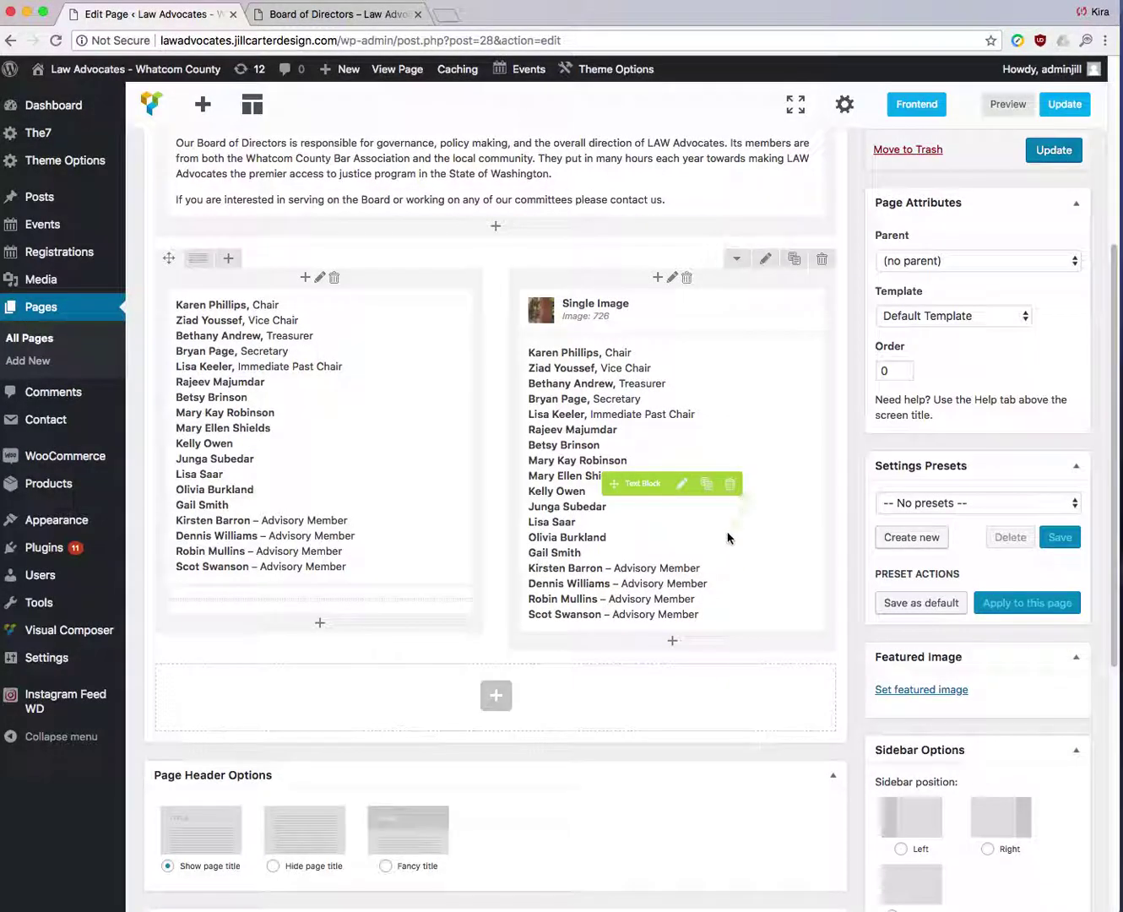
- Add a placeholder Text Block in a new row and set the row to 1/3+1/3+1/3 columns
left_click(502, 701)
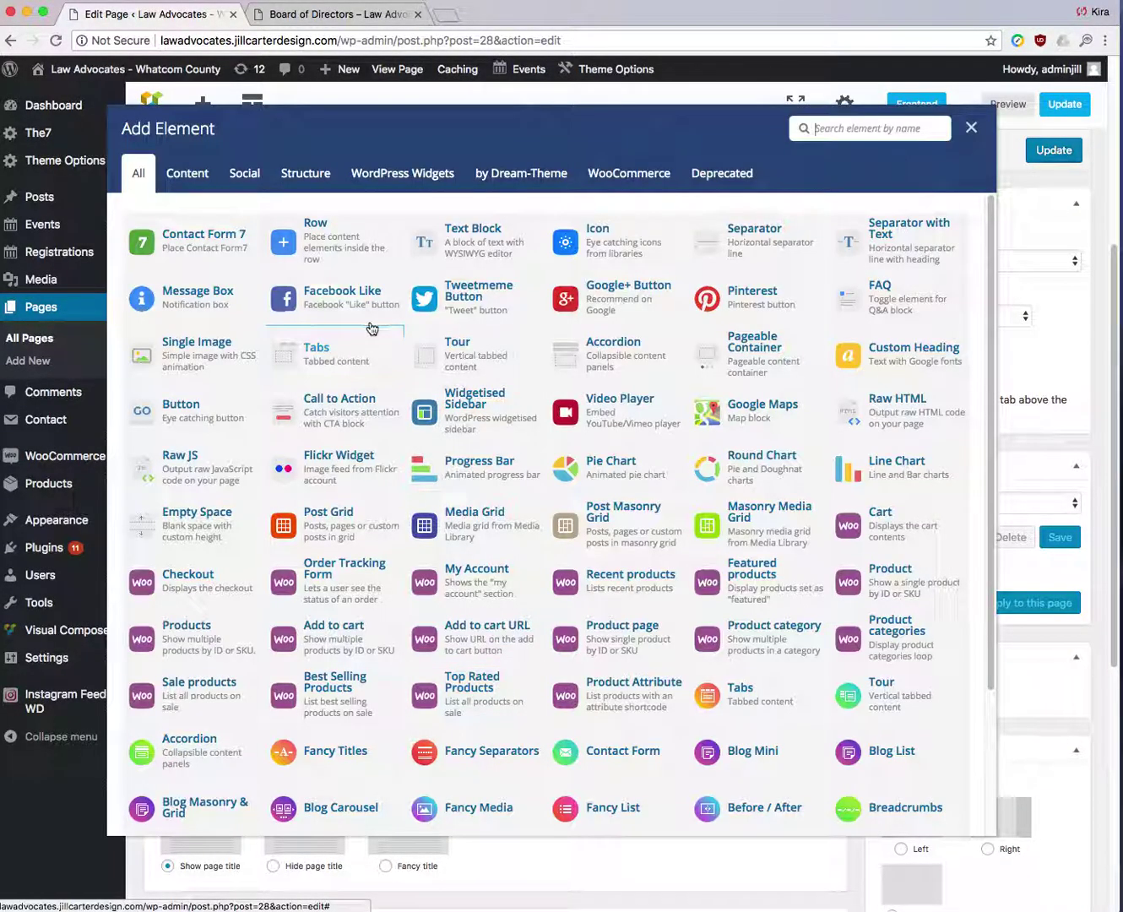
left_click(451, 245)
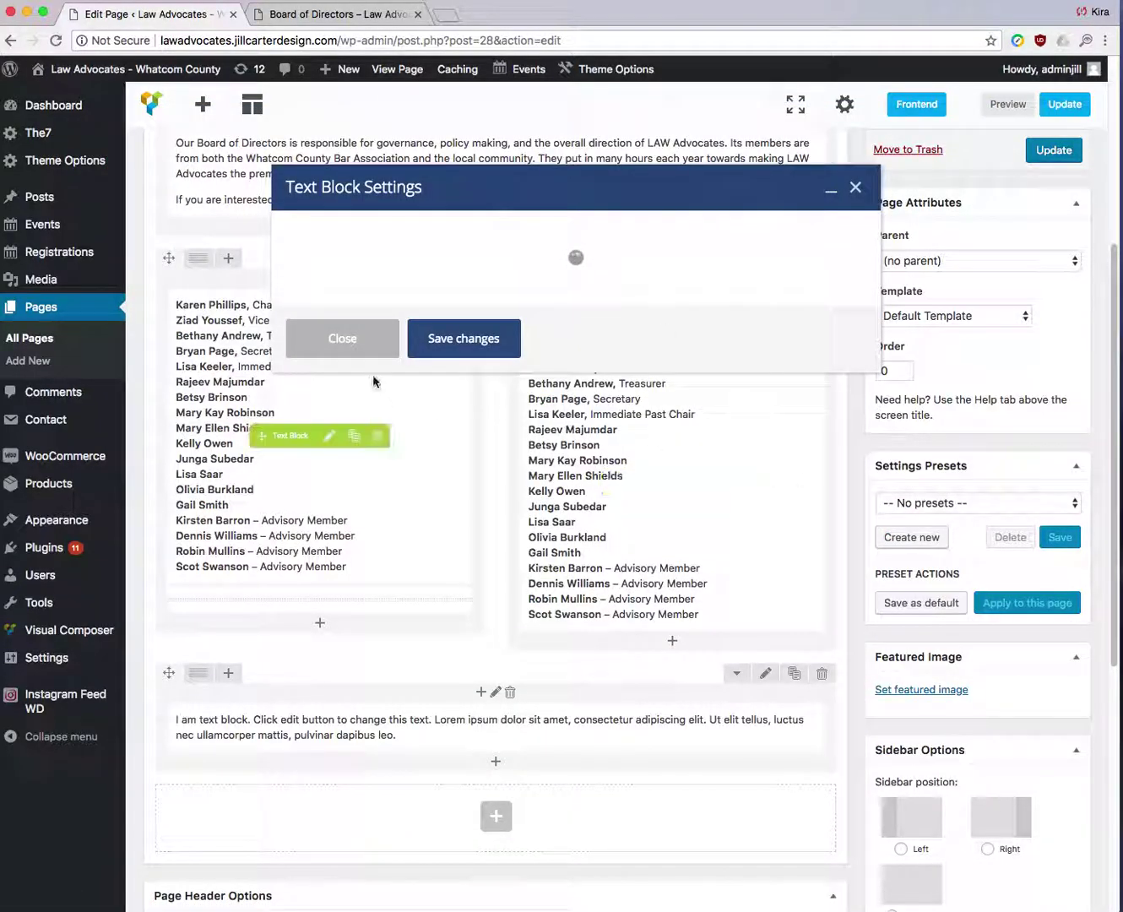
left_click(359, 772)
scroll(205, 529, "down", 3)
mouse_move(198, 499)
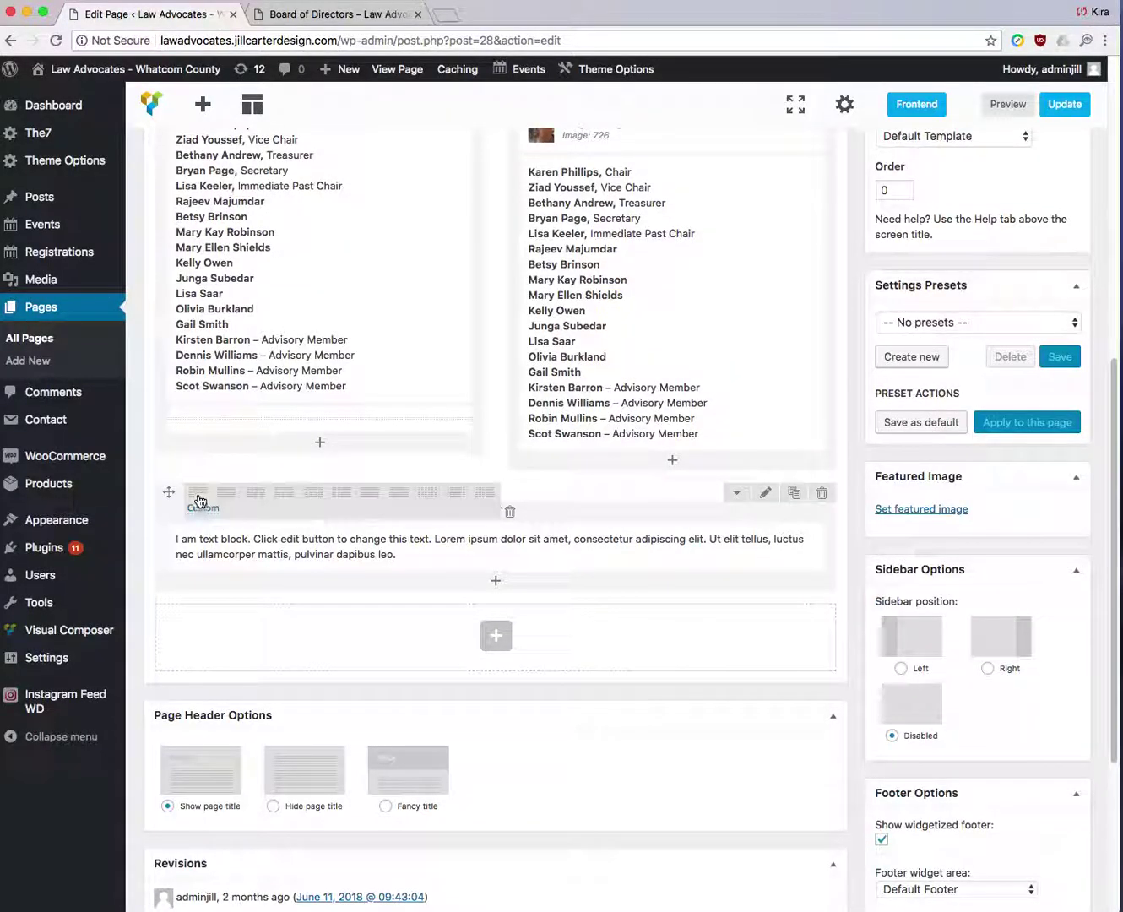
left_click(282, 495)
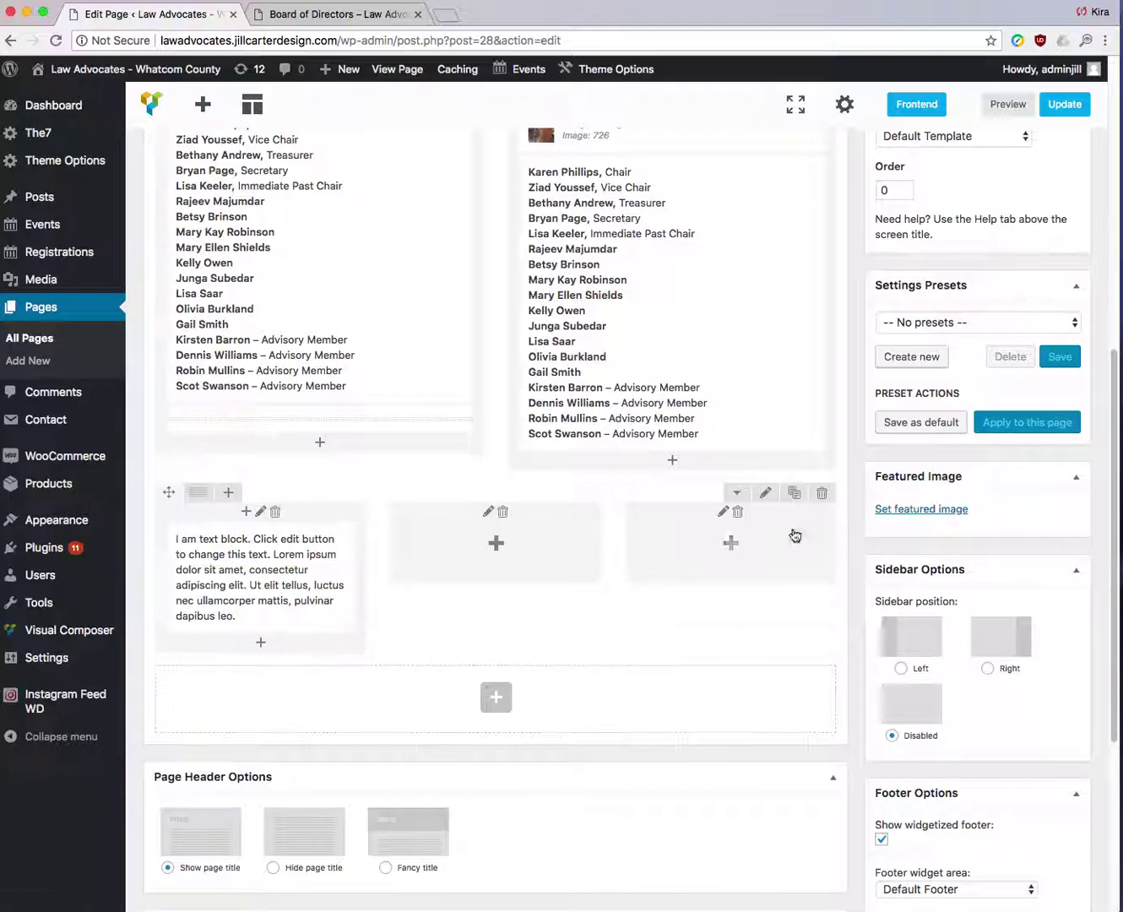
- Duplicate the text block and place copies in the middle and right columns
left_click(296, 578)
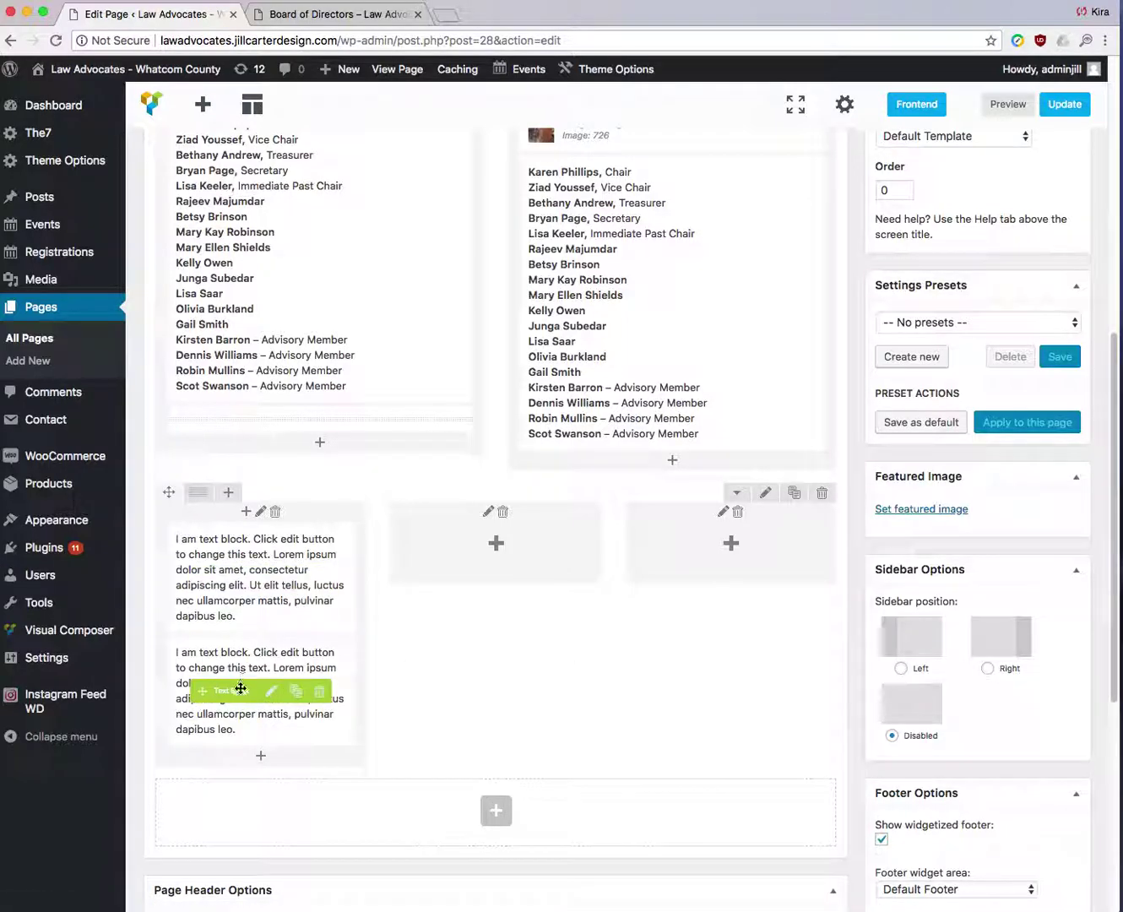
left_click_drag(237, 690, 448, 595)
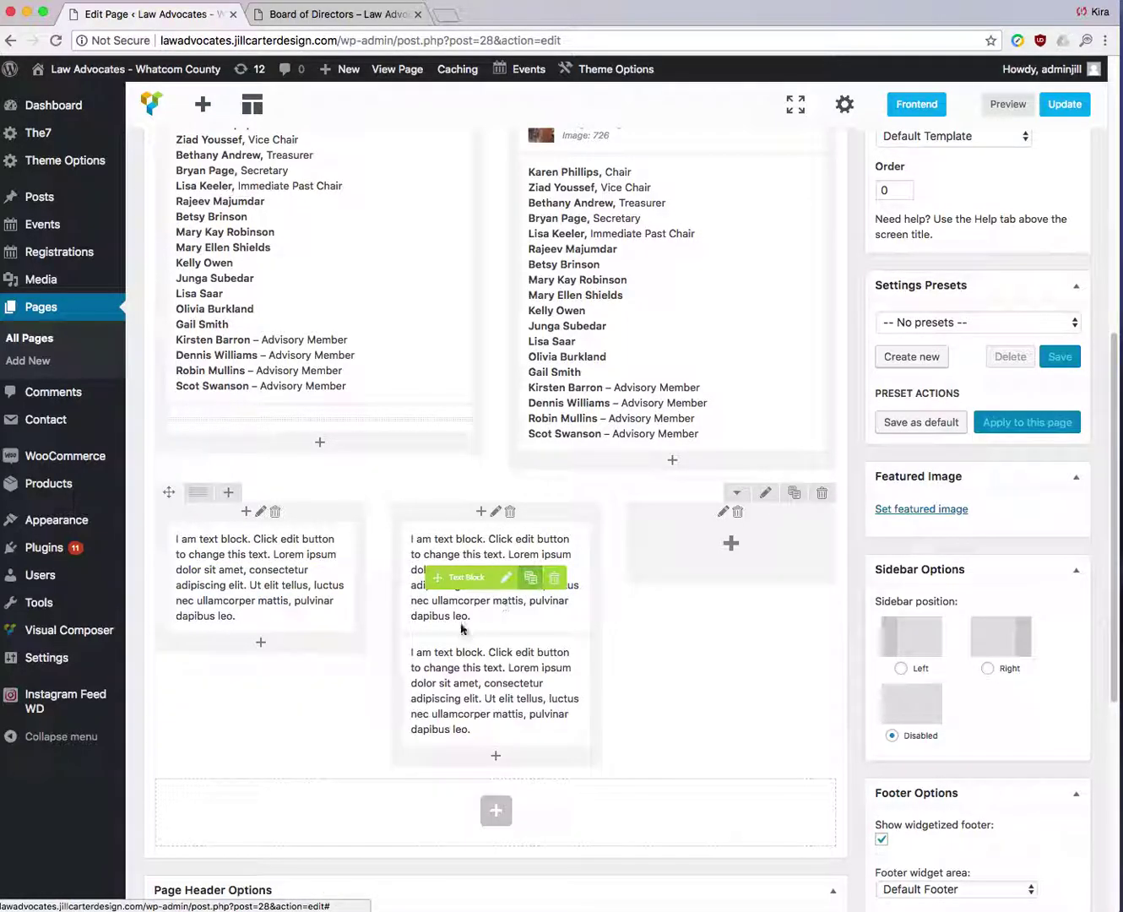
left_click_drag(442, 691, 727, 672)
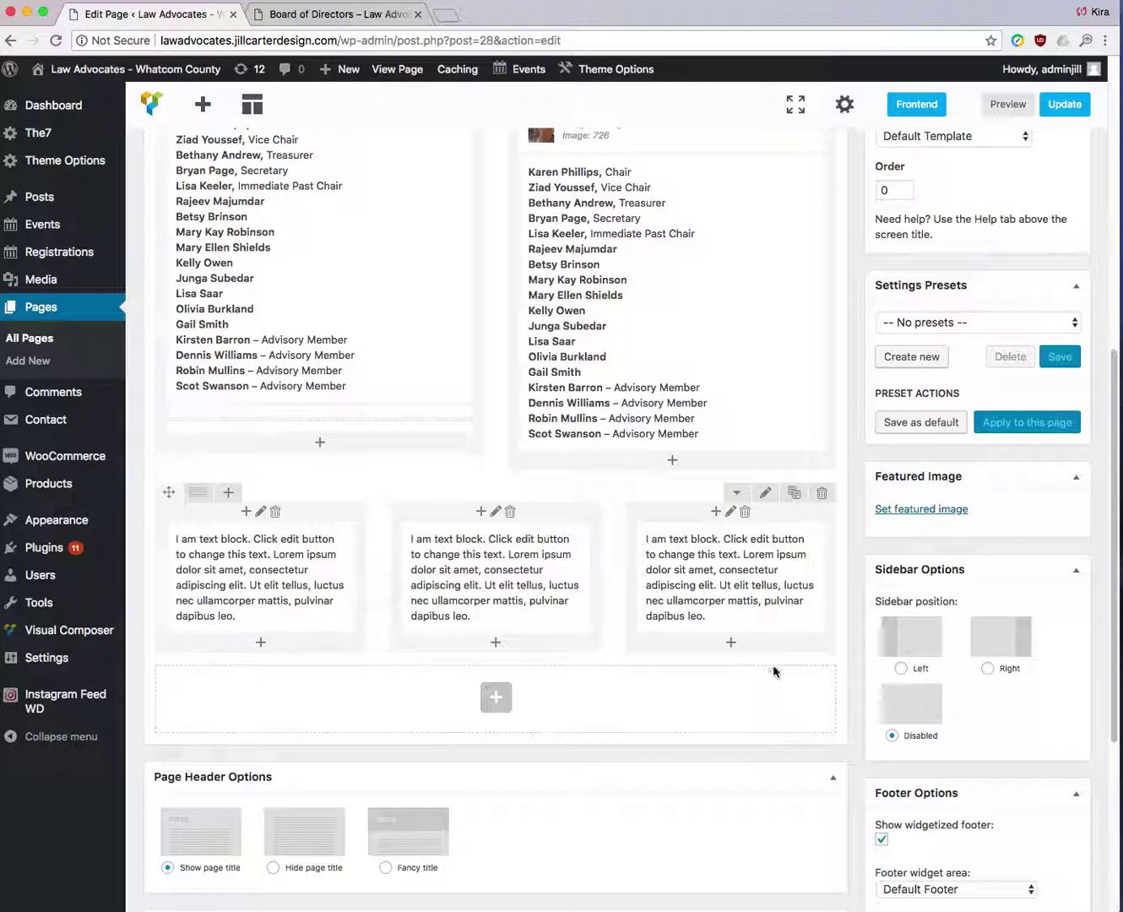
mouse_move(279, 583)
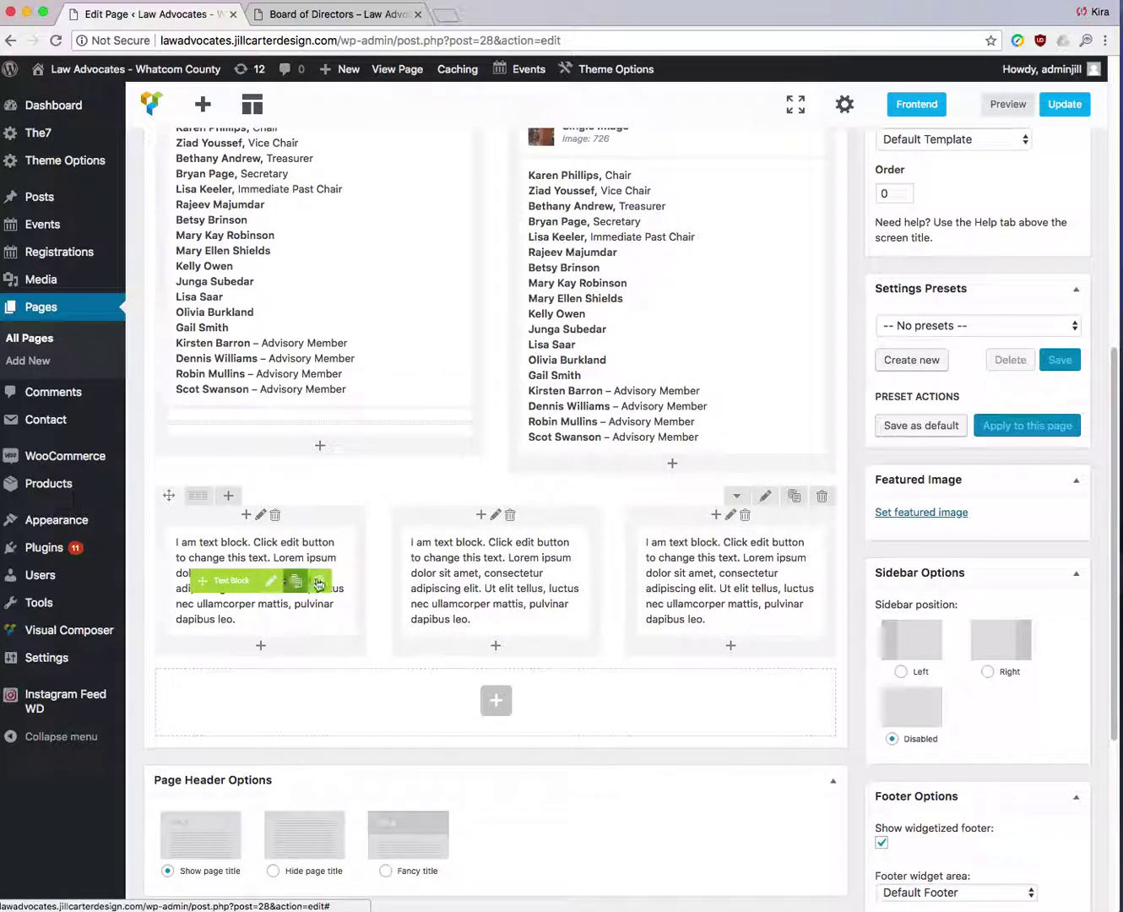
scroll(537, 620, "up", 3)
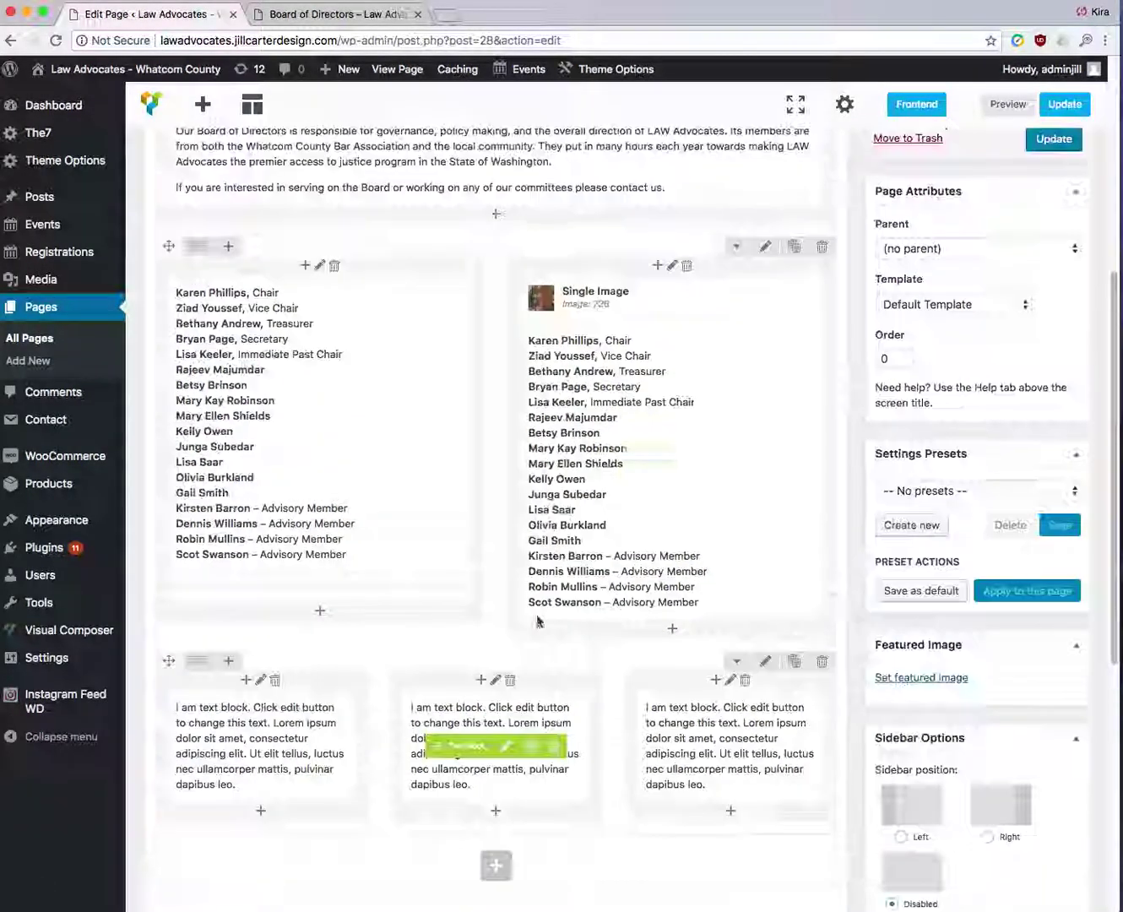
scroll(537, 622, "up", 4)
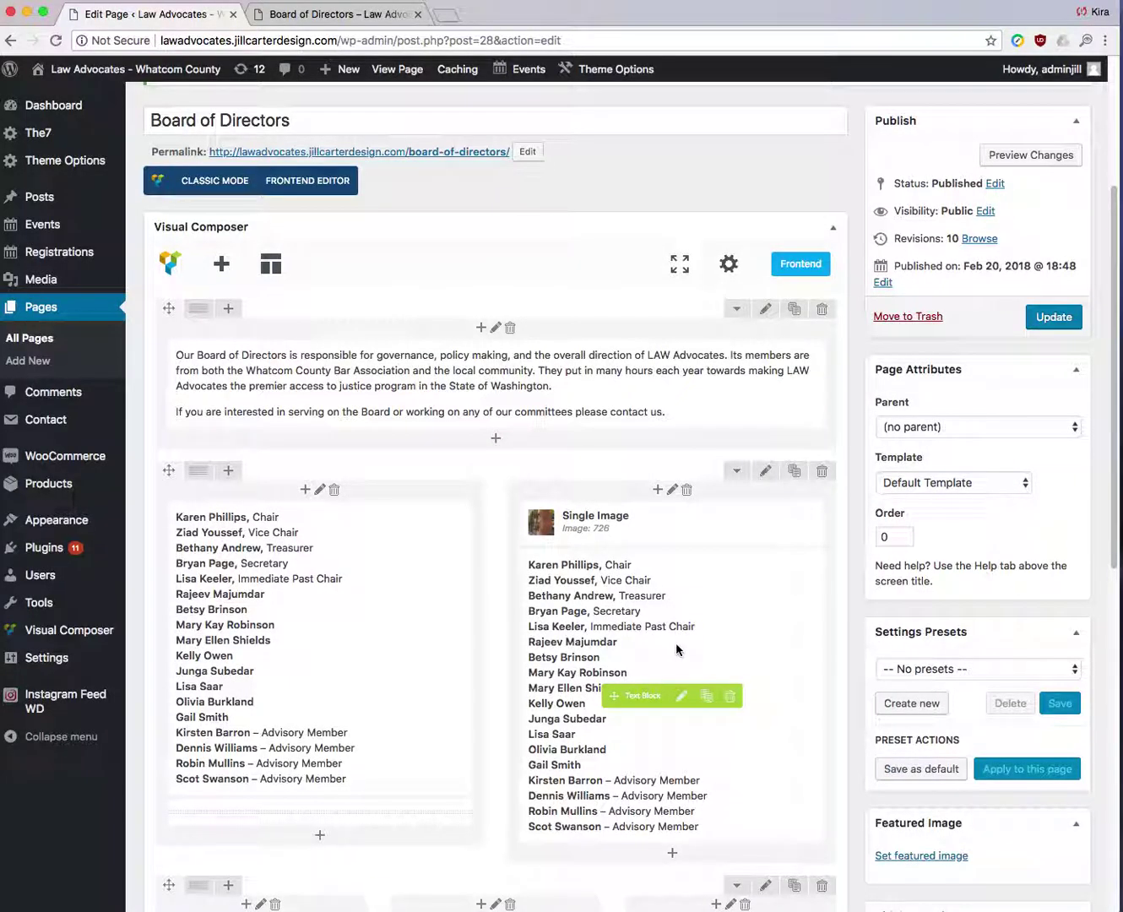
scroll(671, 609, "up", 2)
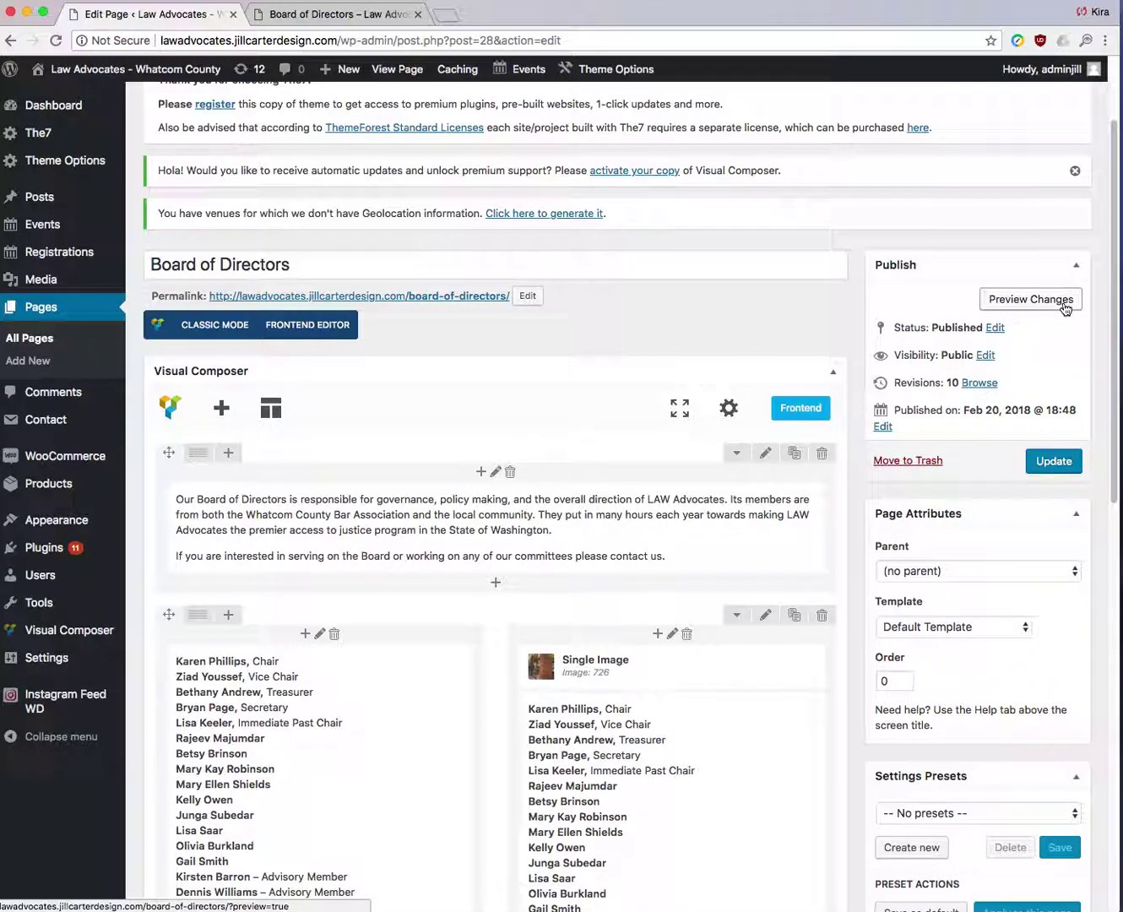
left_click(1064, 309)
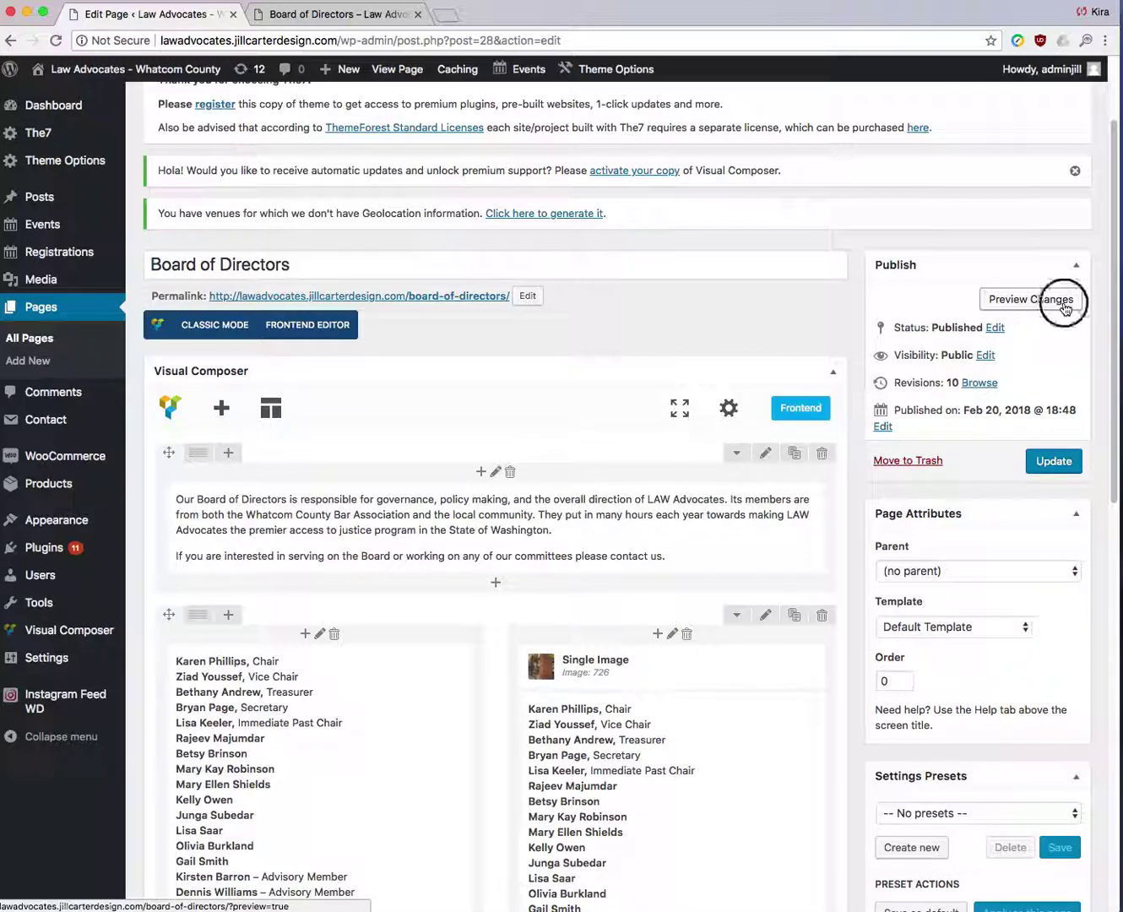
left_click(349, 19)
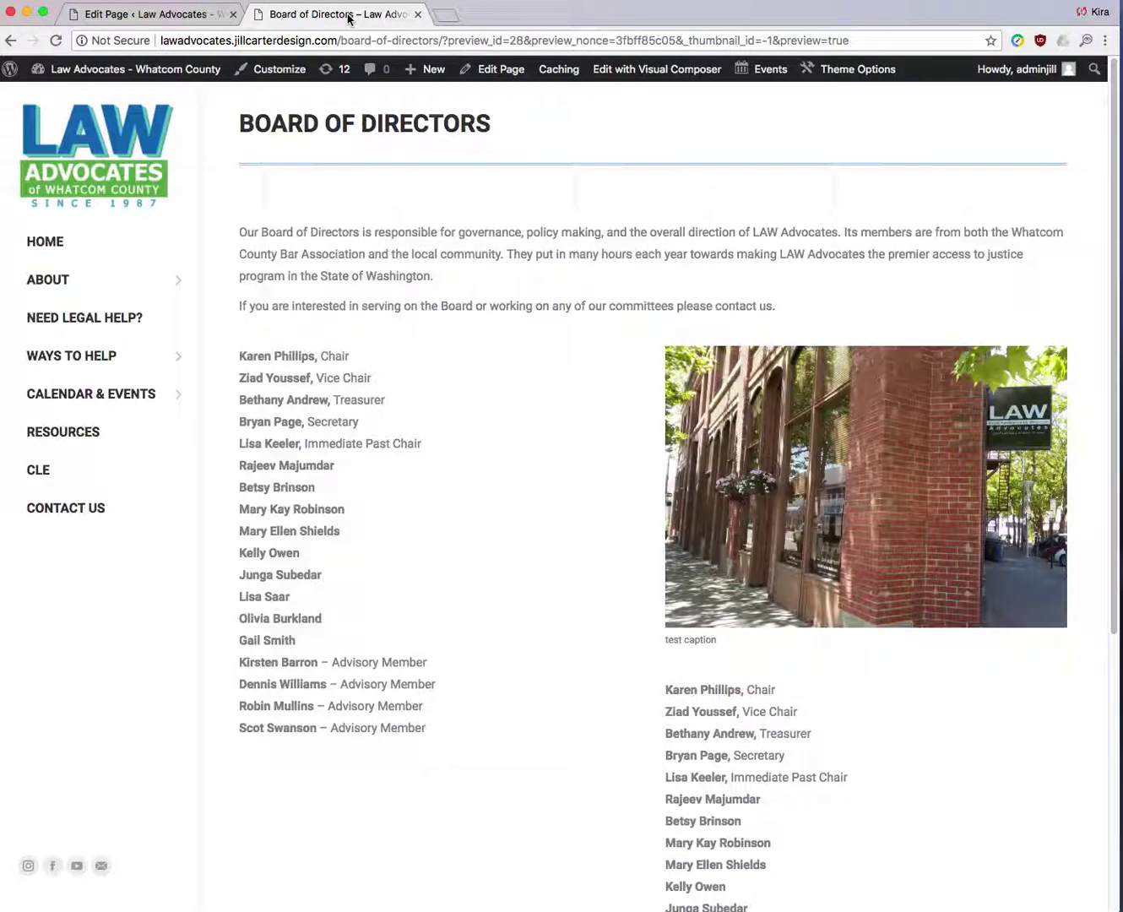
scroll(592, 473, "down", 1)
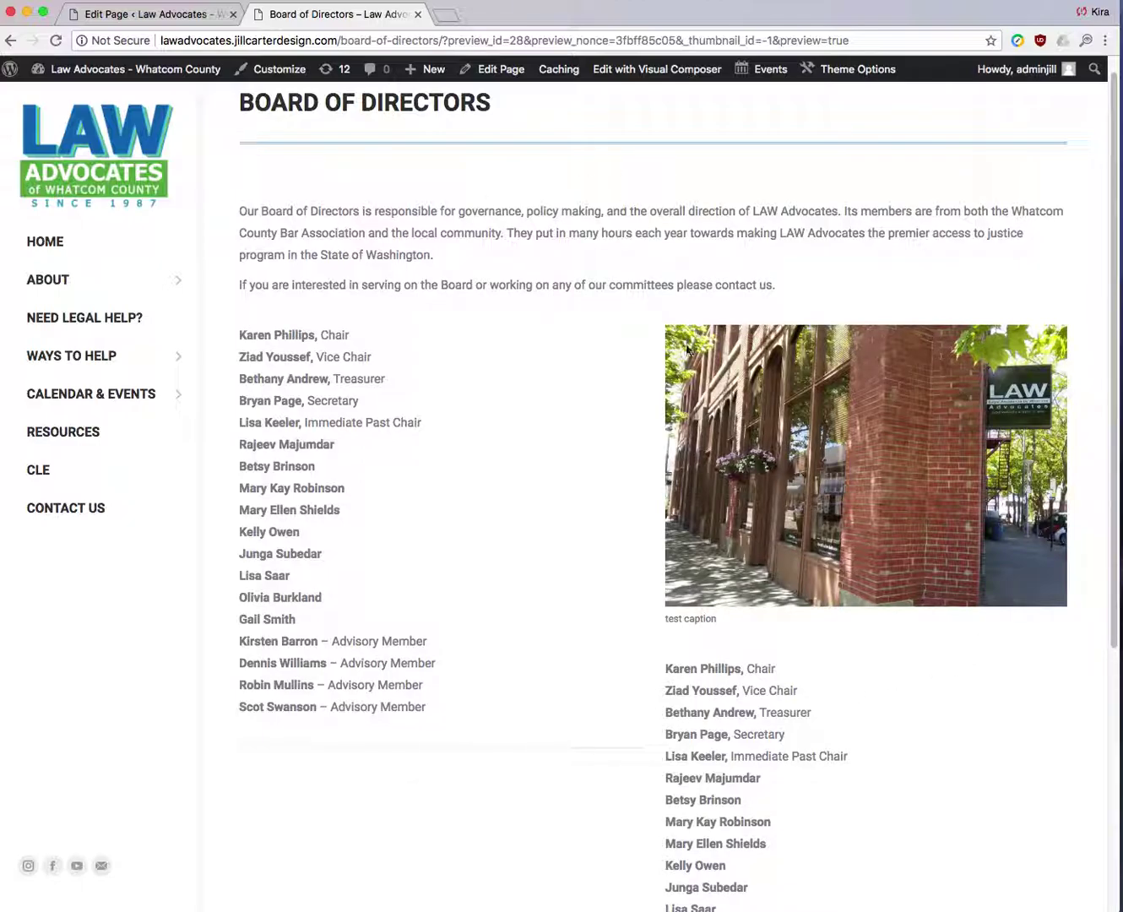
scroll(724, 379, "down", 5)
scroll(1013, 635, "up", 5)
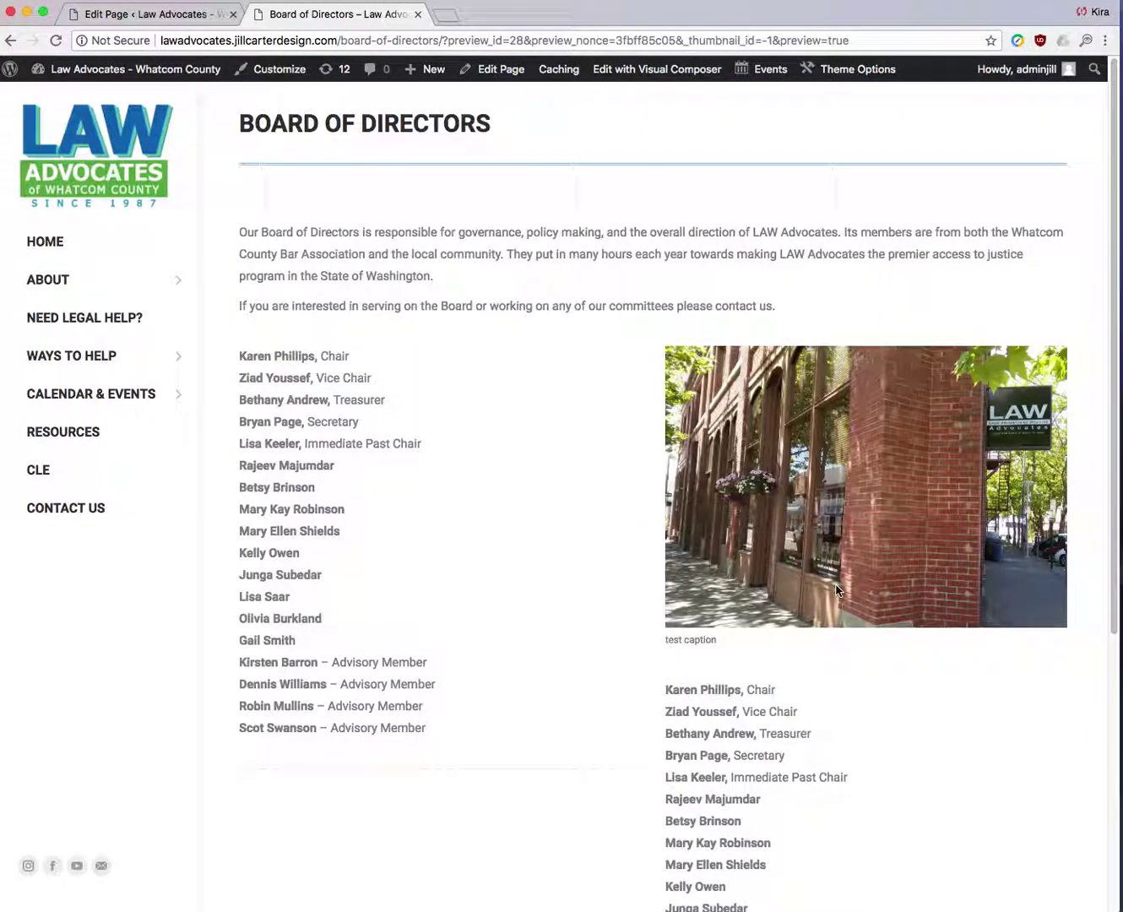
left_click(114, 4)
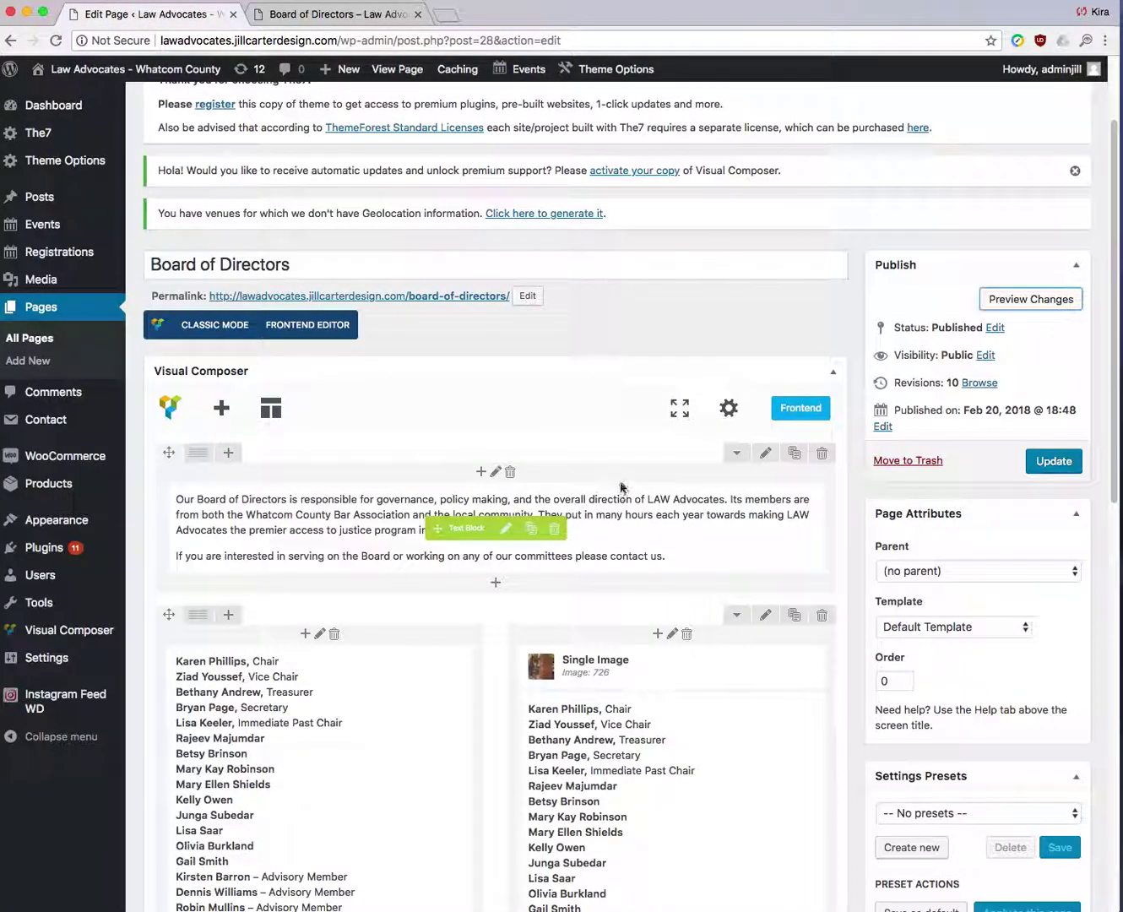
scroll(620, 483, "down", 3)
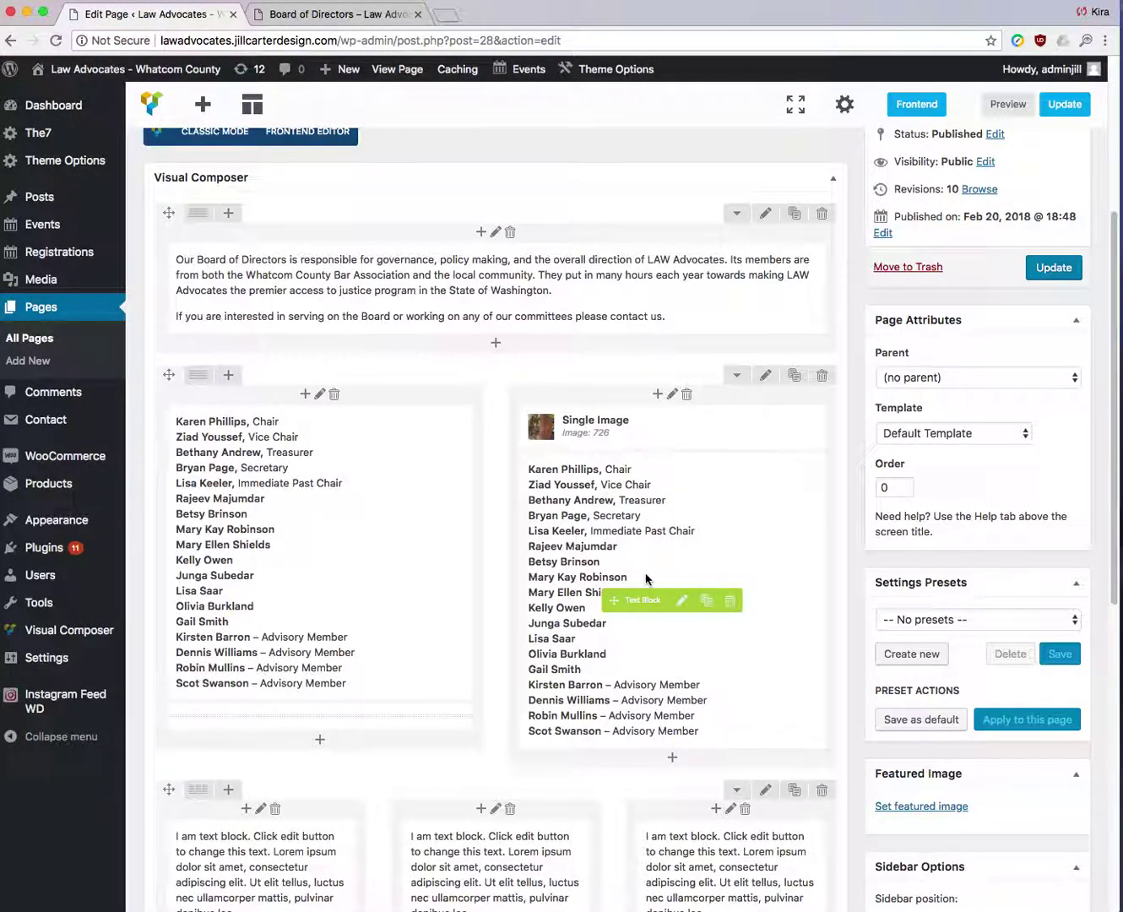
scroll(767, 529, "up", 3)
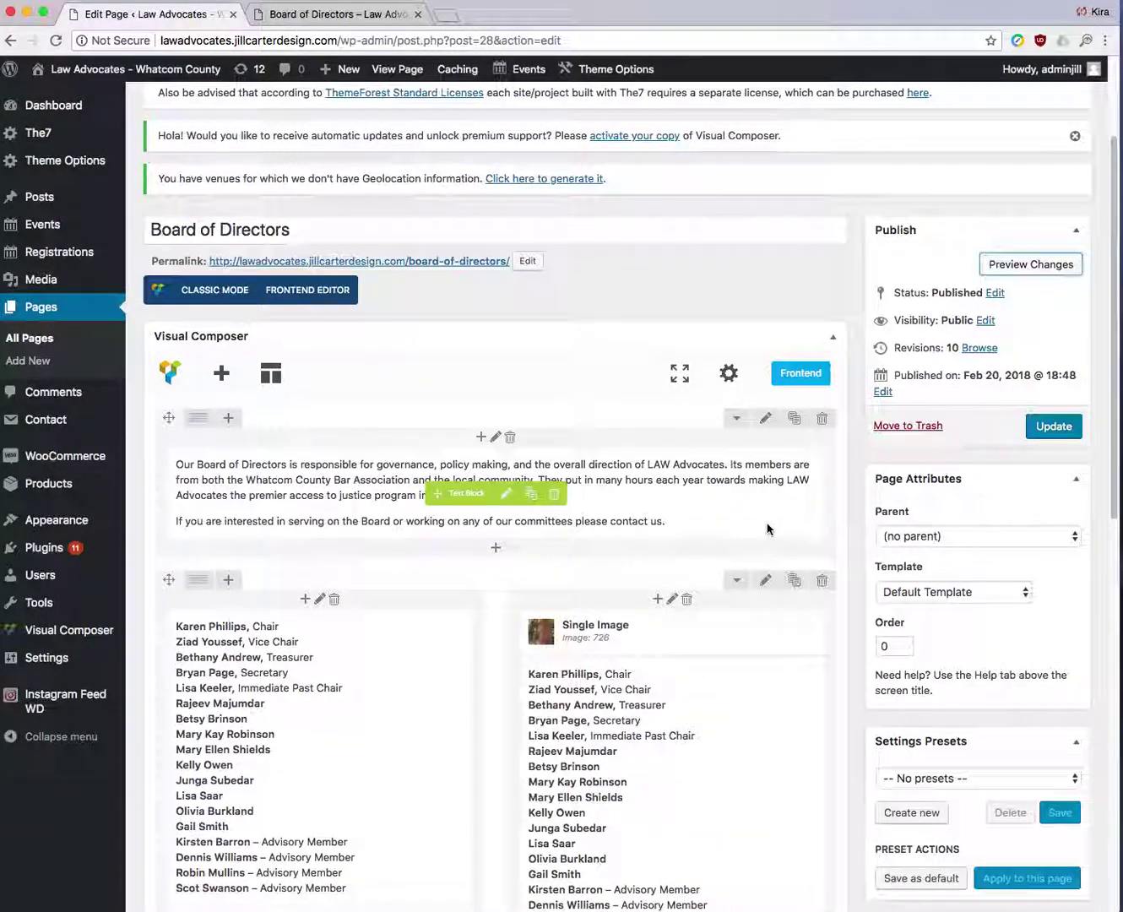